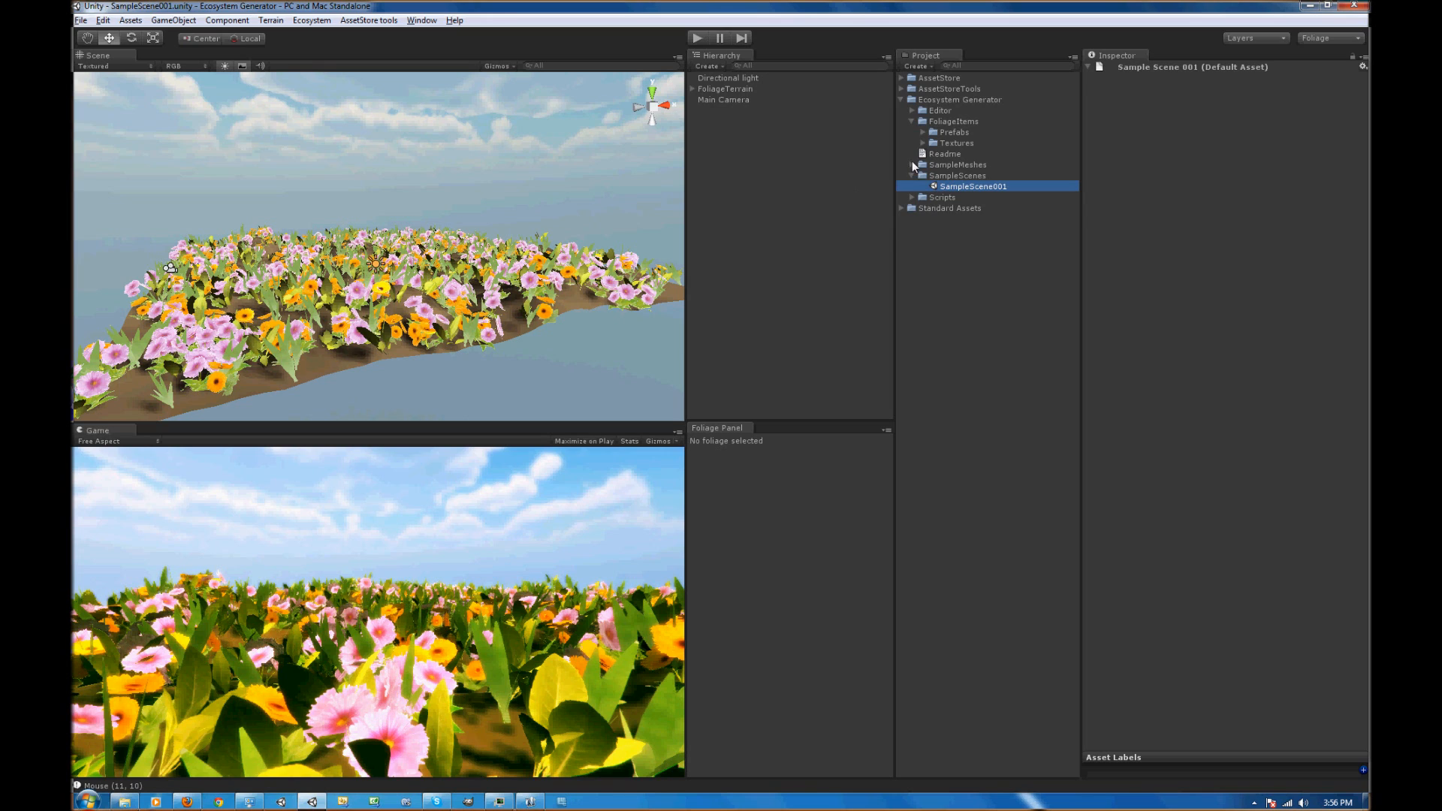
# Look through the project's SampleMeshes folder and the FoliageItems Textures and Prefabs folders
pyautogui.click(912, 164)
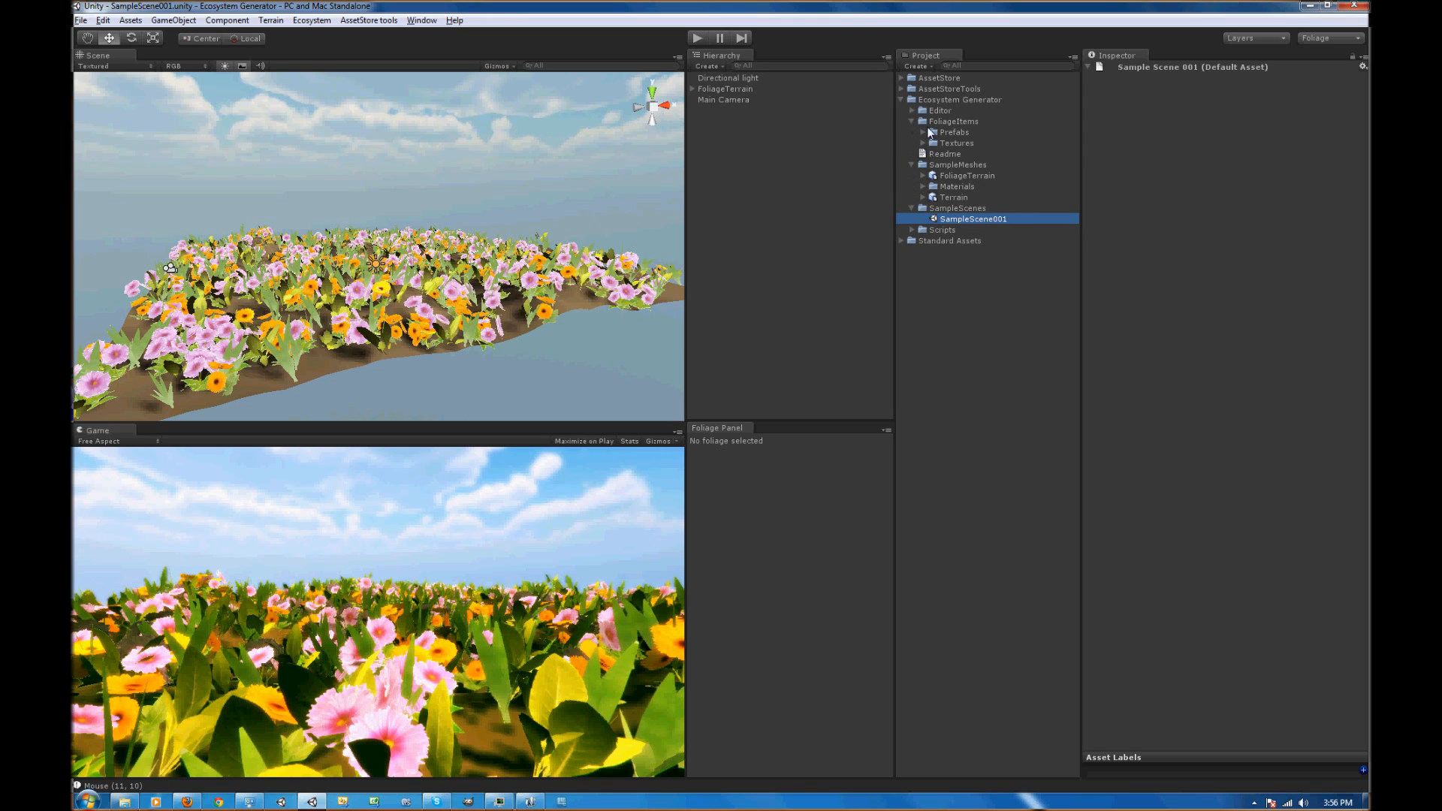
pyautogui.click(923, 143)
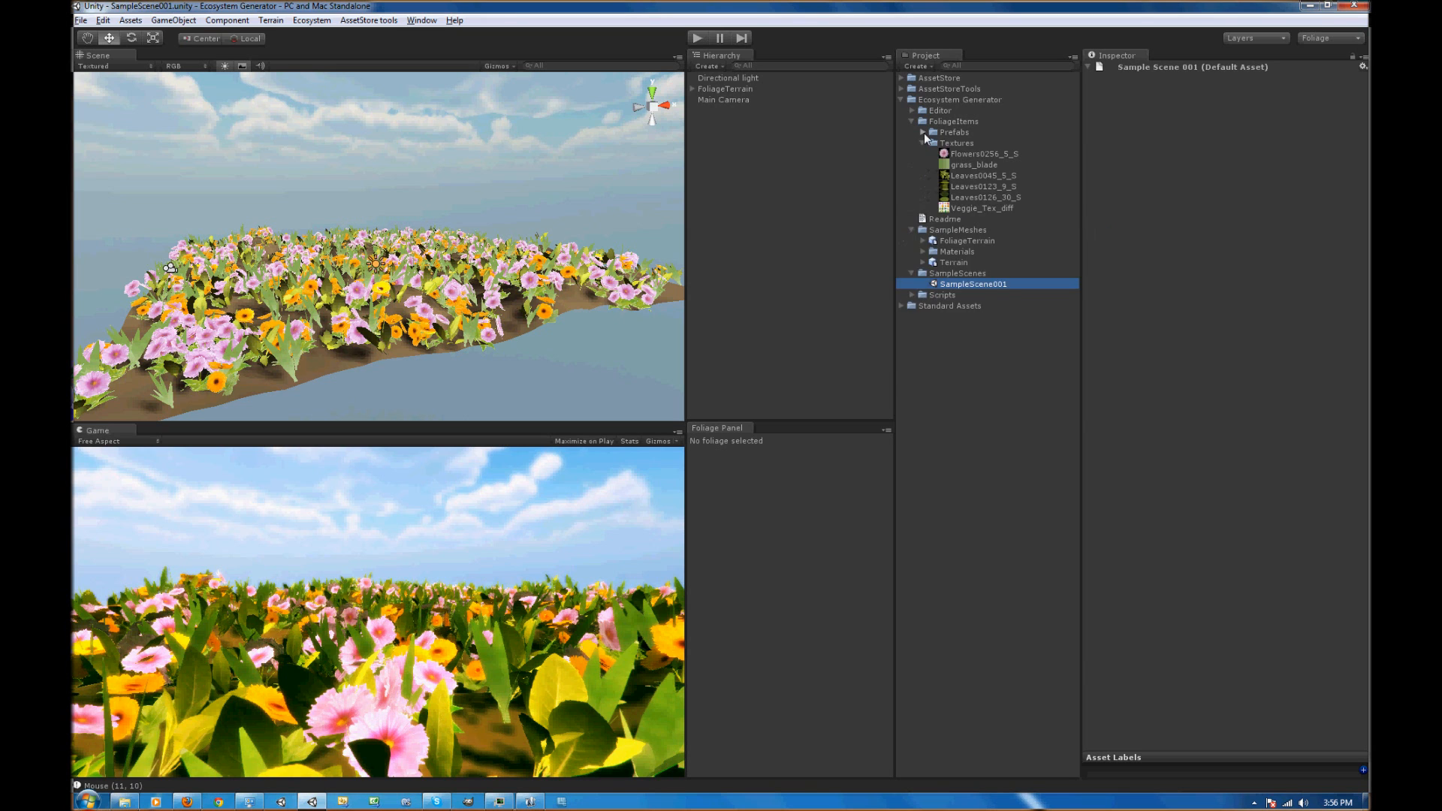
pyautogui.click(923, 132)
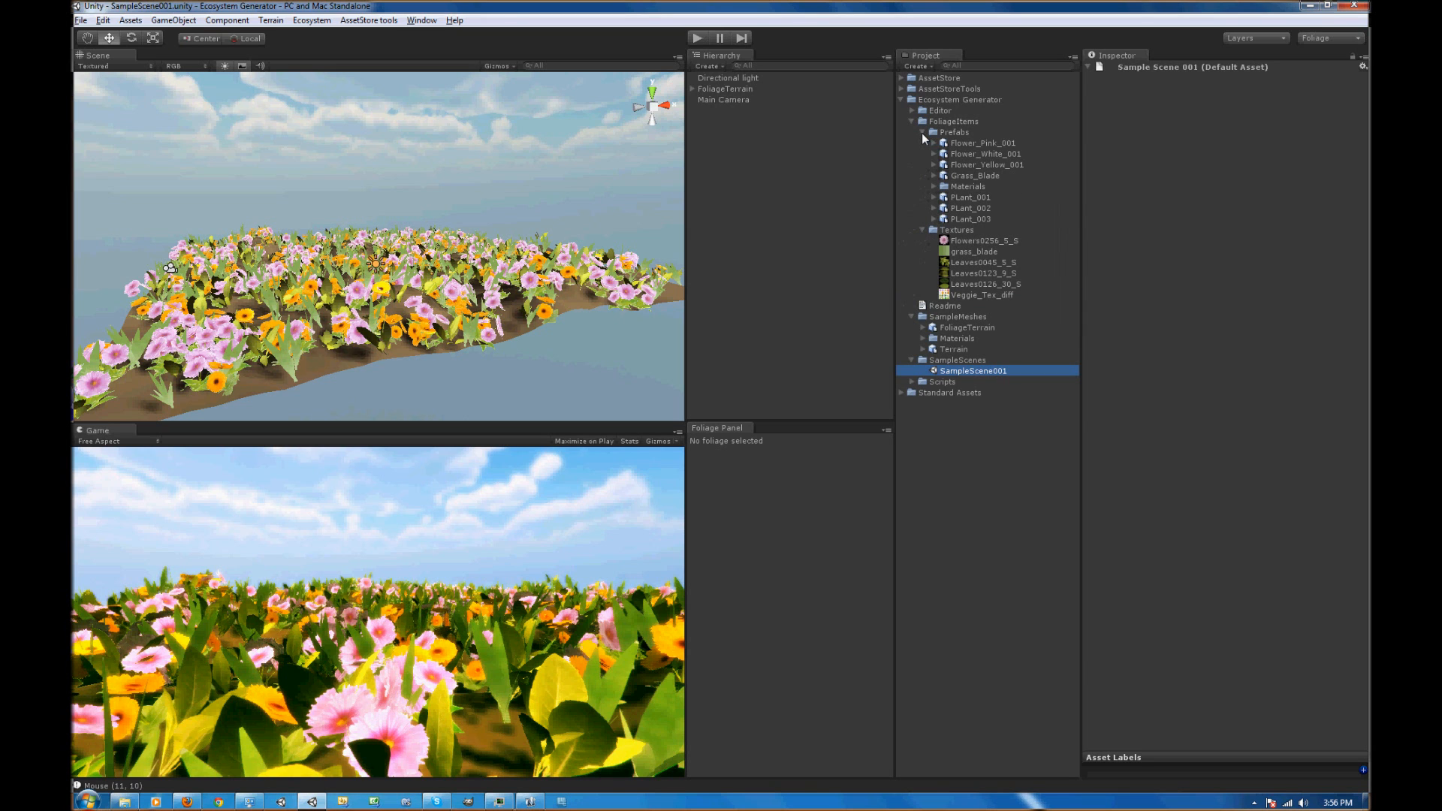
# Select the foliage terrain mesh in the scene, choose its Layer1, and list the foliage items available for that layer
pyautogui.click(320, 368)
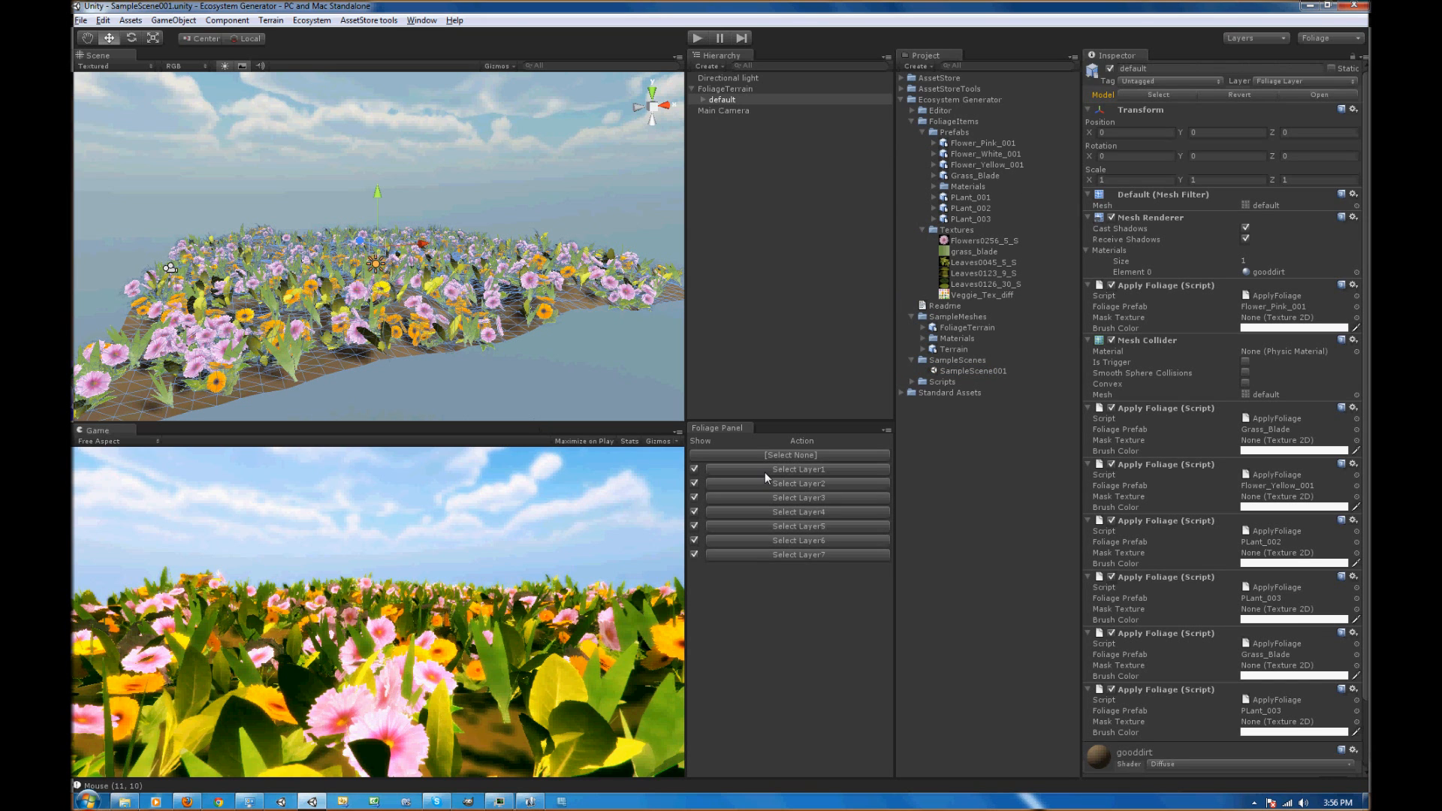
pyautogui.click(765, 470)
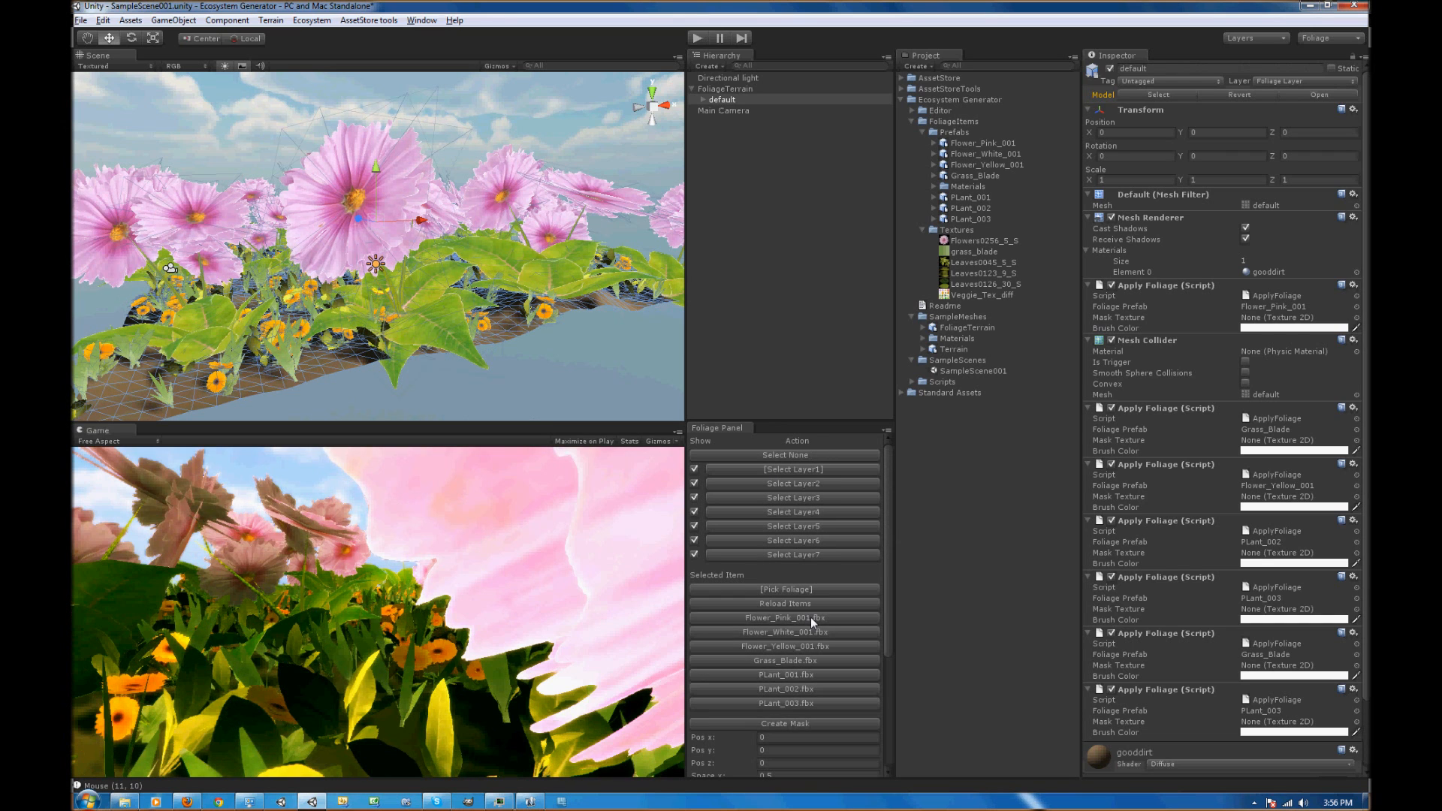
pyautogui.click(799, 588)
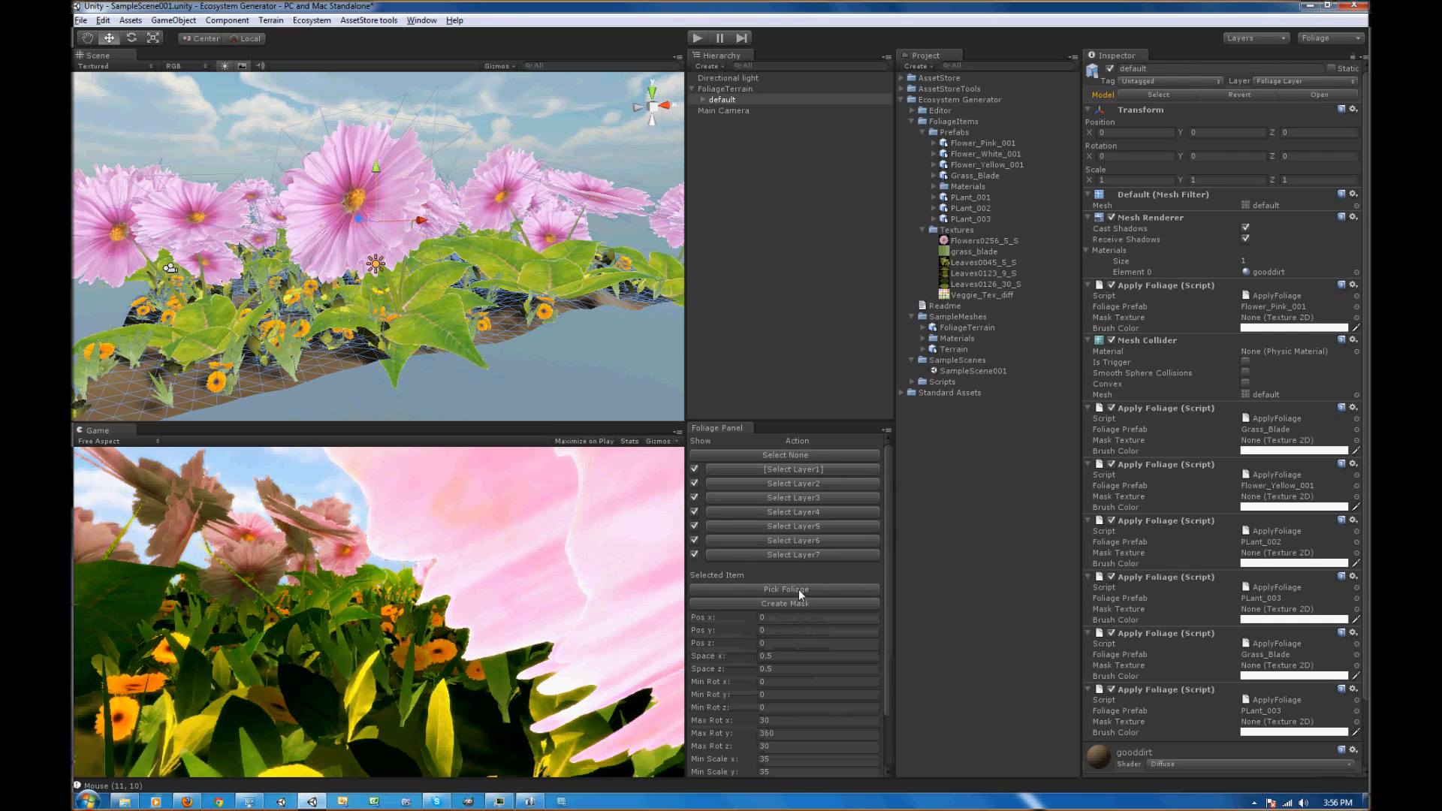
pyautogui.click(799, 589)
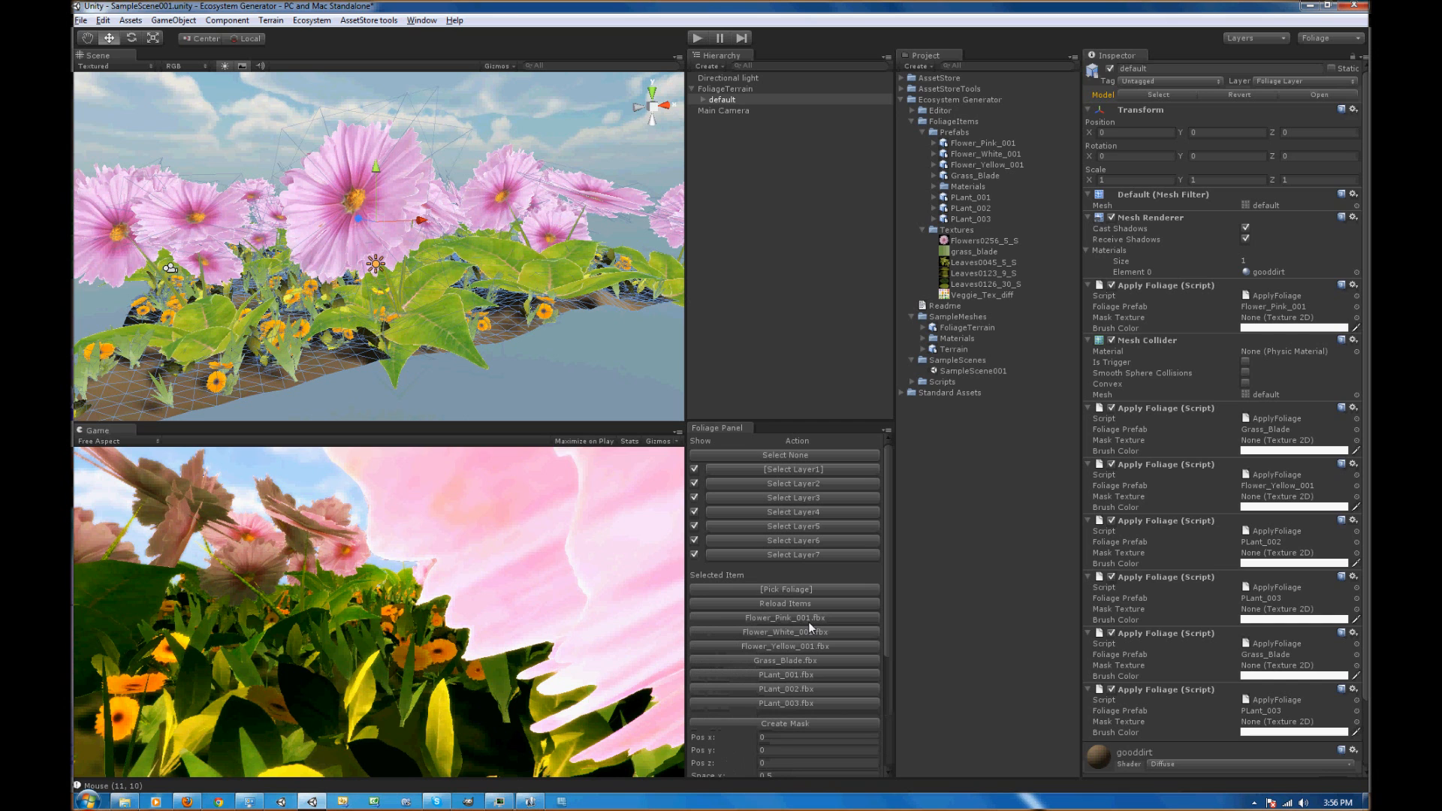
# Try several flower and plant items as Layer1's foliage, including Flower_Yellow_001, PLant_001 and Flower_Pink_001, and finish with Flower_White_001
pyautogui.click(813, 632)
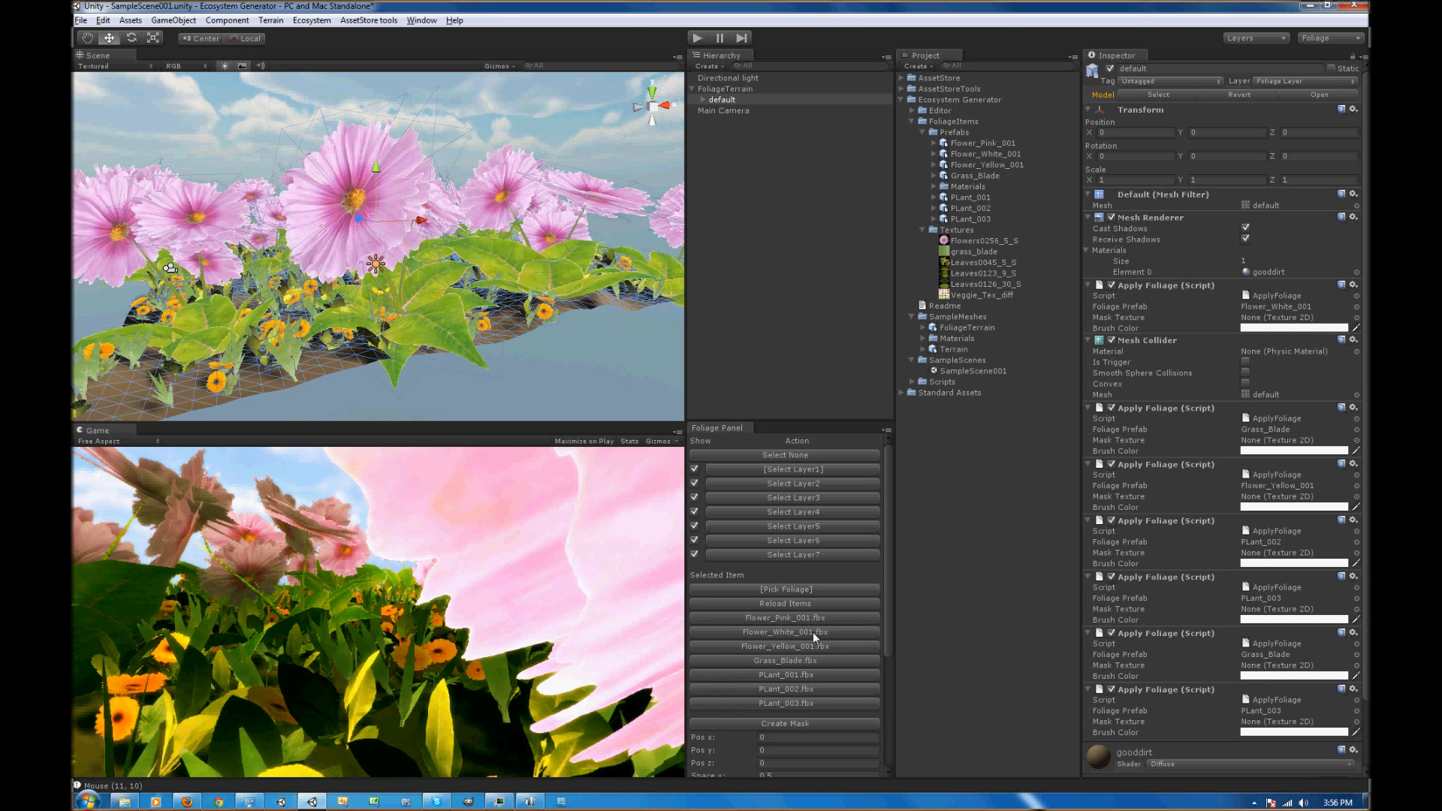
pyautogui.click(812, 650)
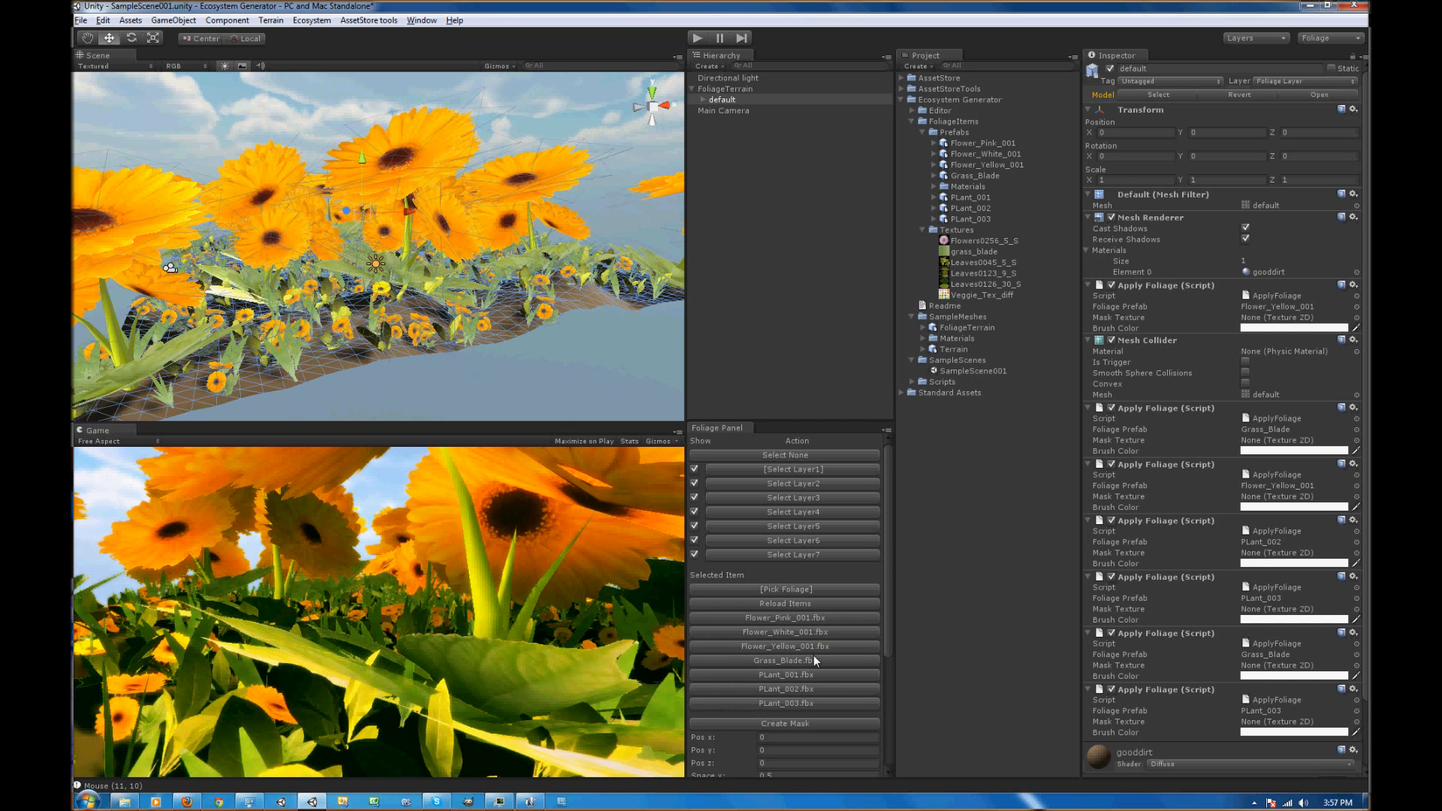
pyautogui.click(814, 672)
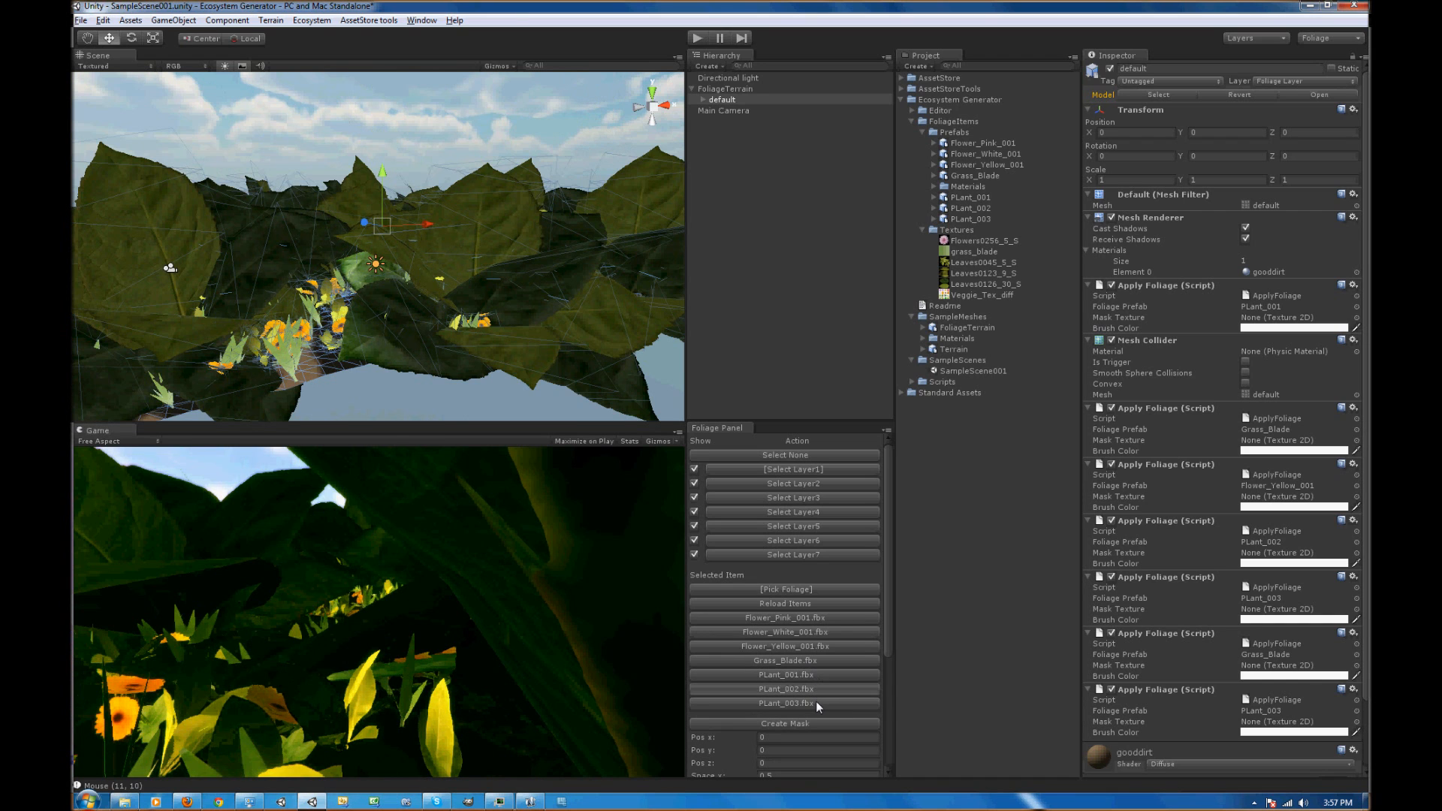
pyautogui.click(816, 702)
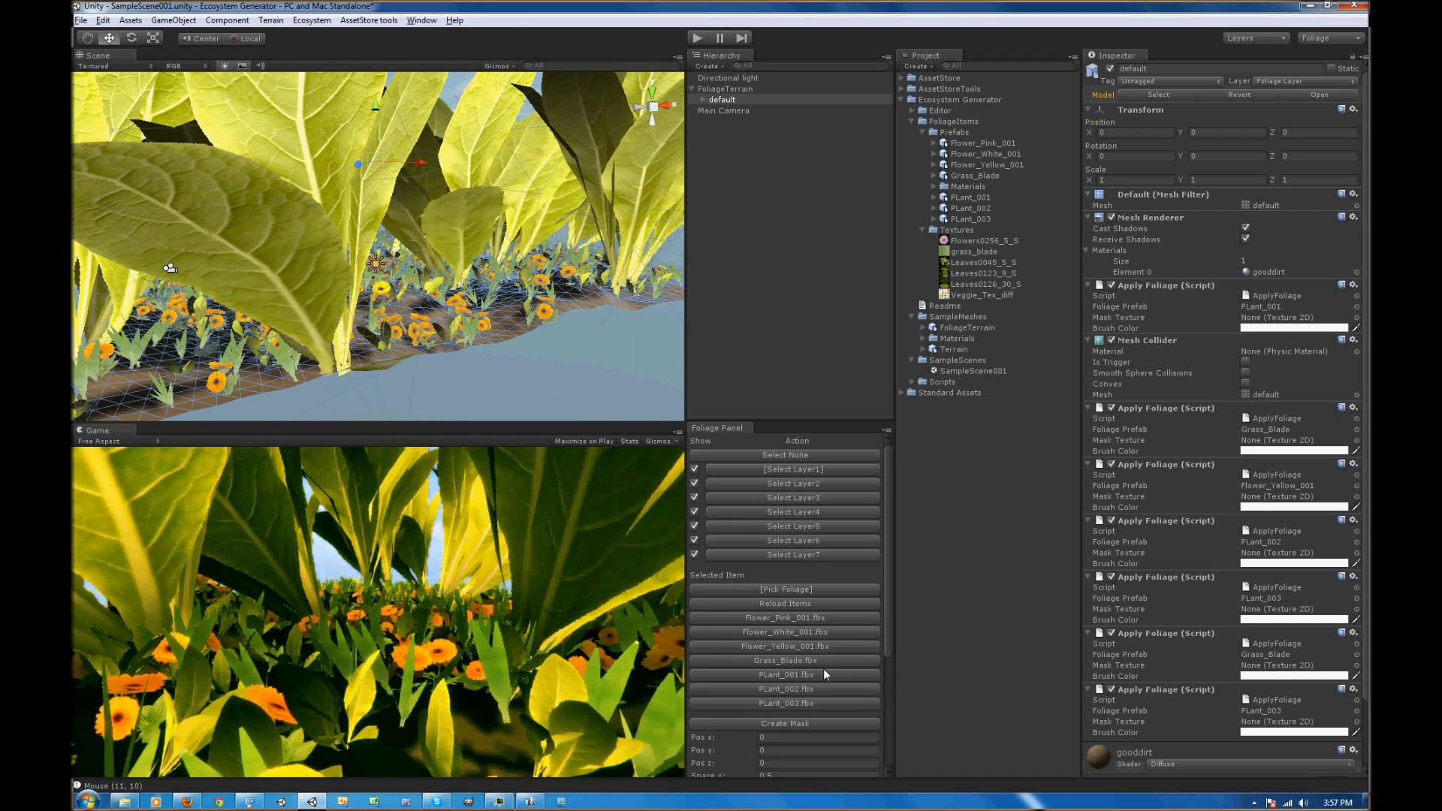
pyautogui.click(804, 619)
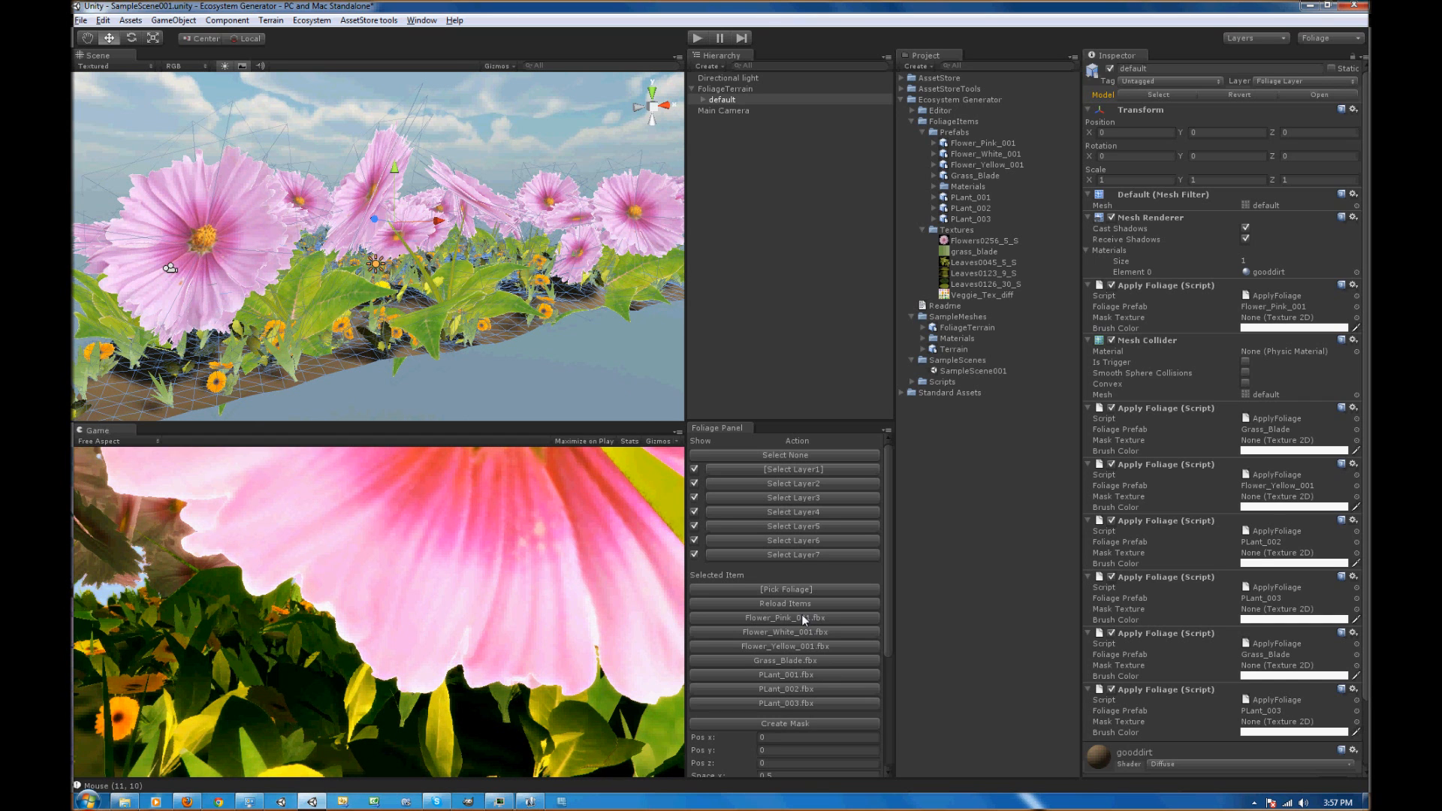
pyautogui.click(799, 632)
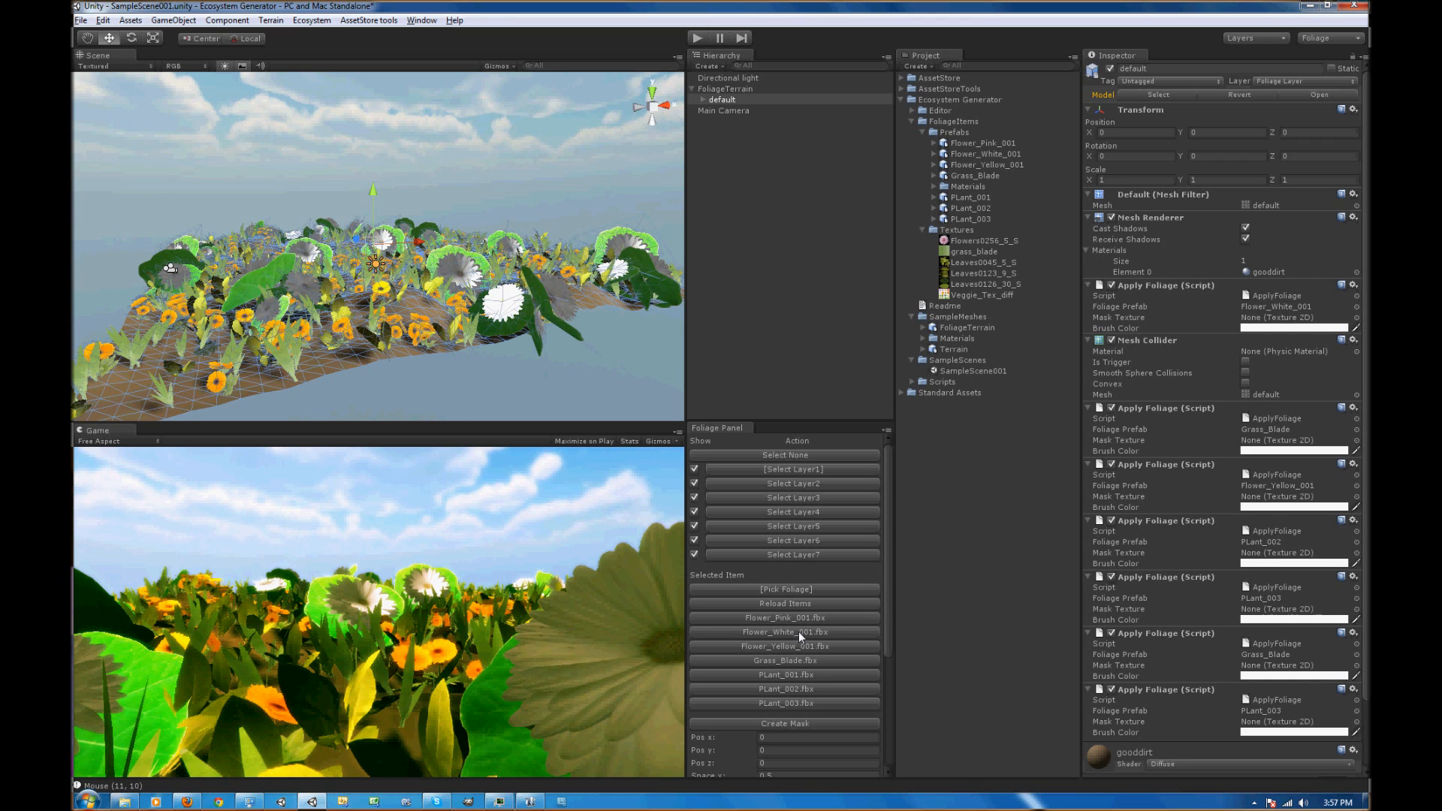
# Switch to modo and add the Bush No Leaves 03 mesh from the Organic Plants presets to the scene
pyautogui.click(531, 802)
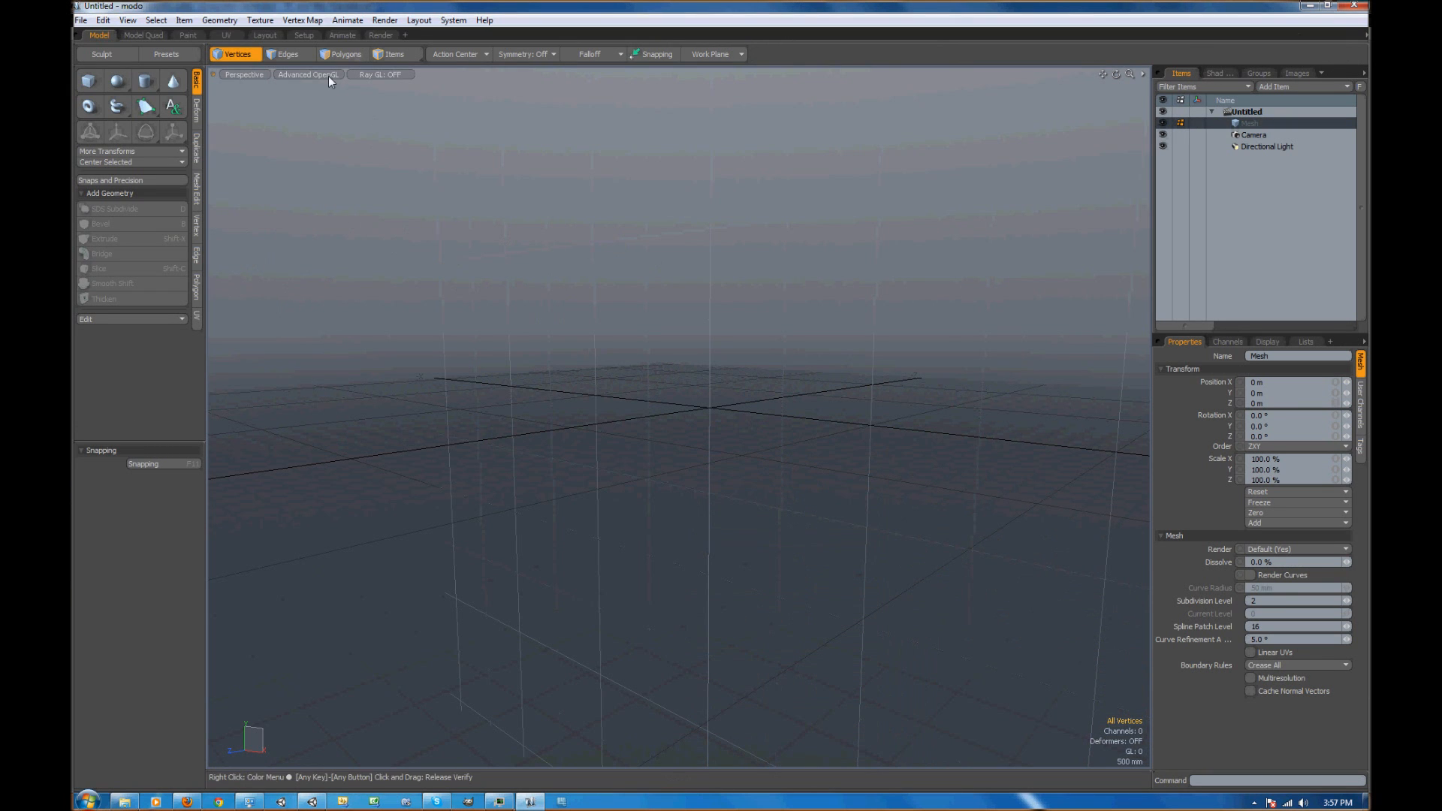
pyautogui.click(381, 35)
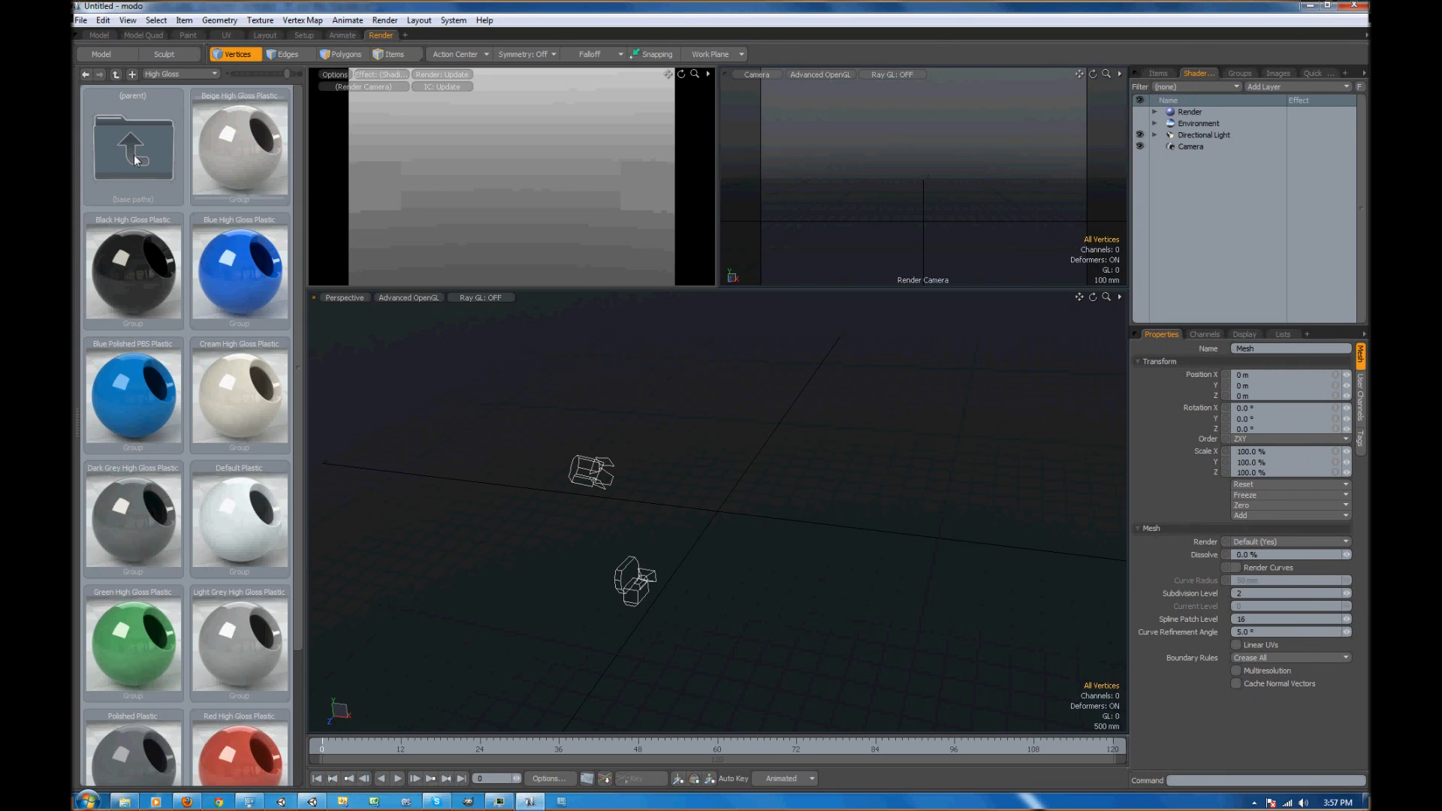
pyautogui.doubleClick(133, 155)
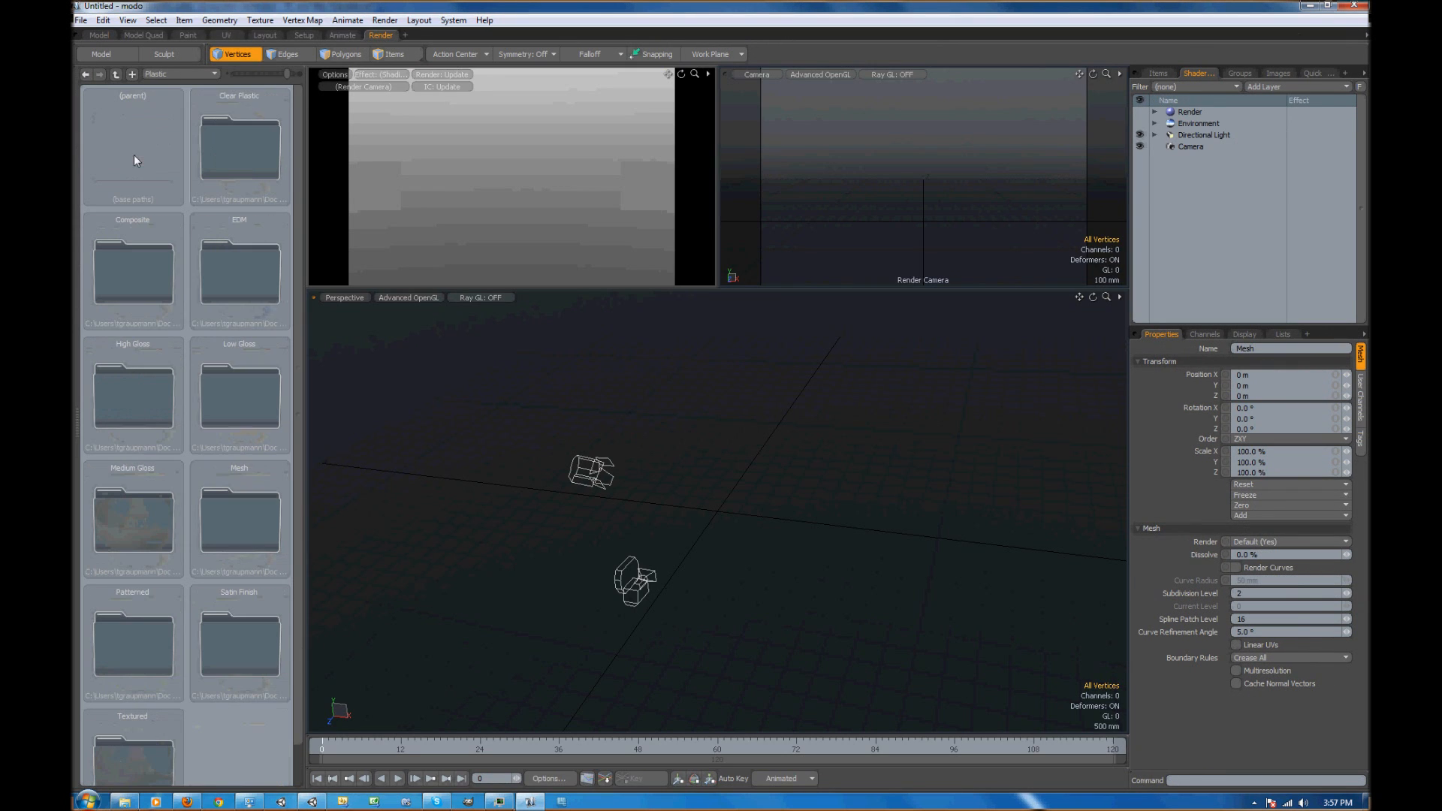
pyautogui.click(116, 74)
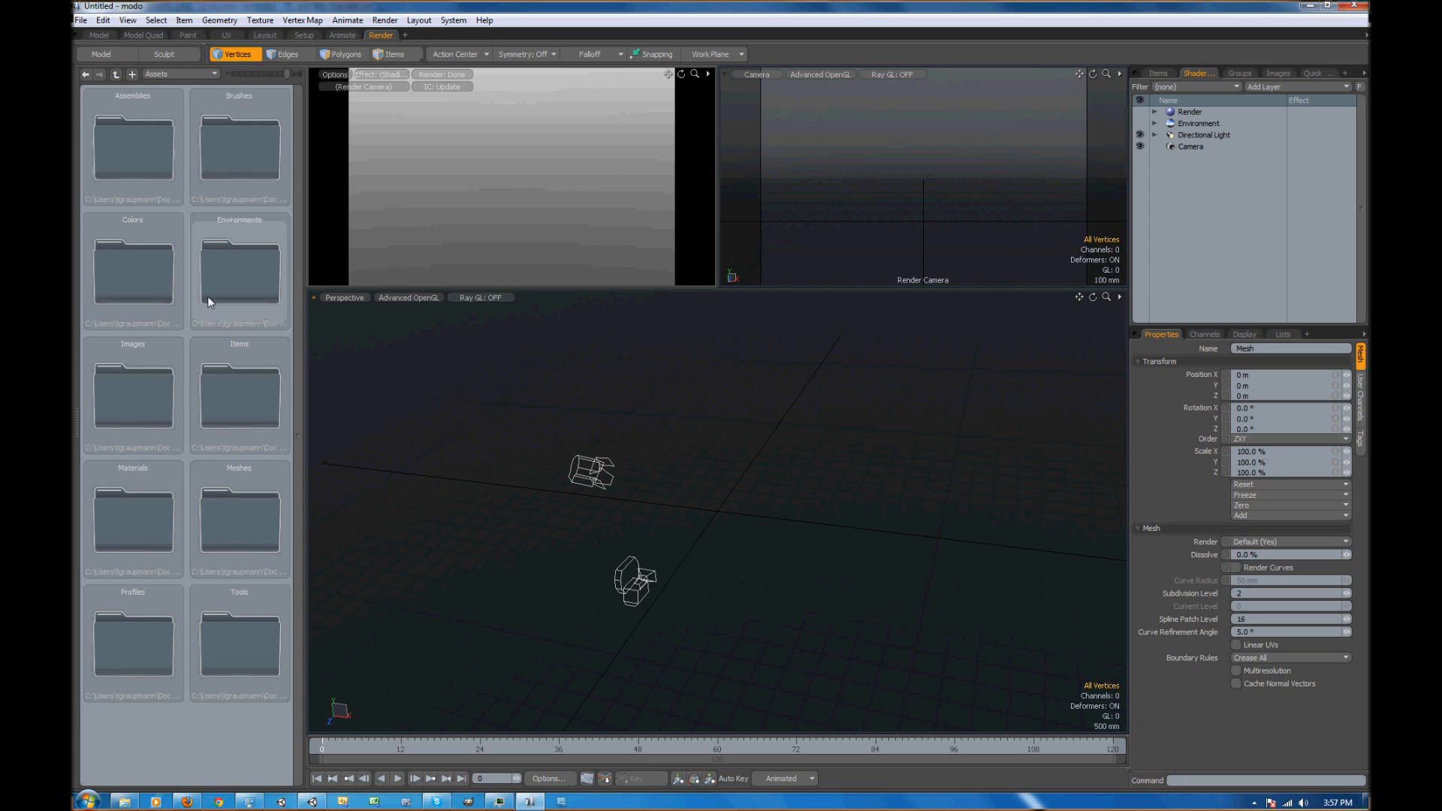
pyautogui.doubleClick(227, 491)
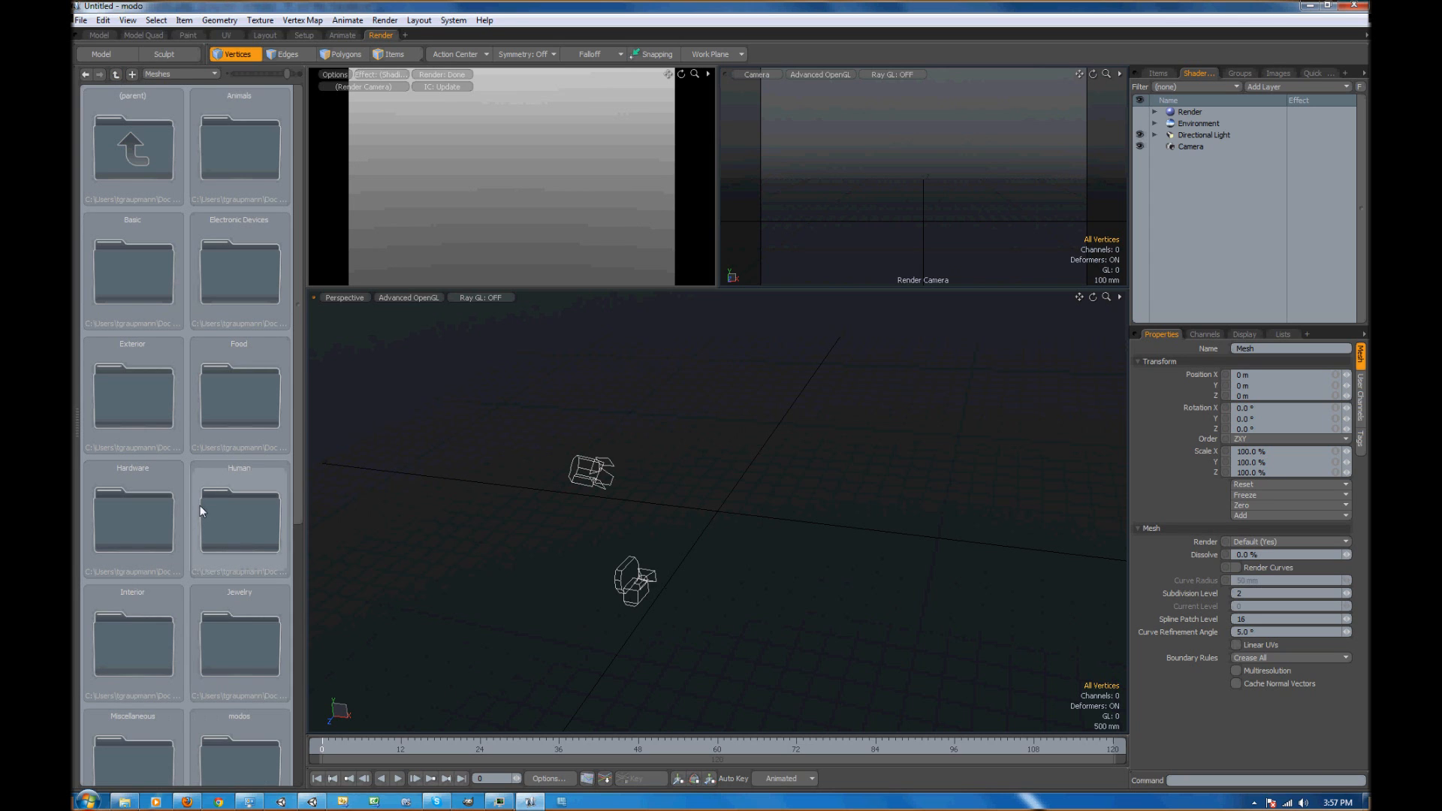
pyautogui.scroll(-2, 200, 507)
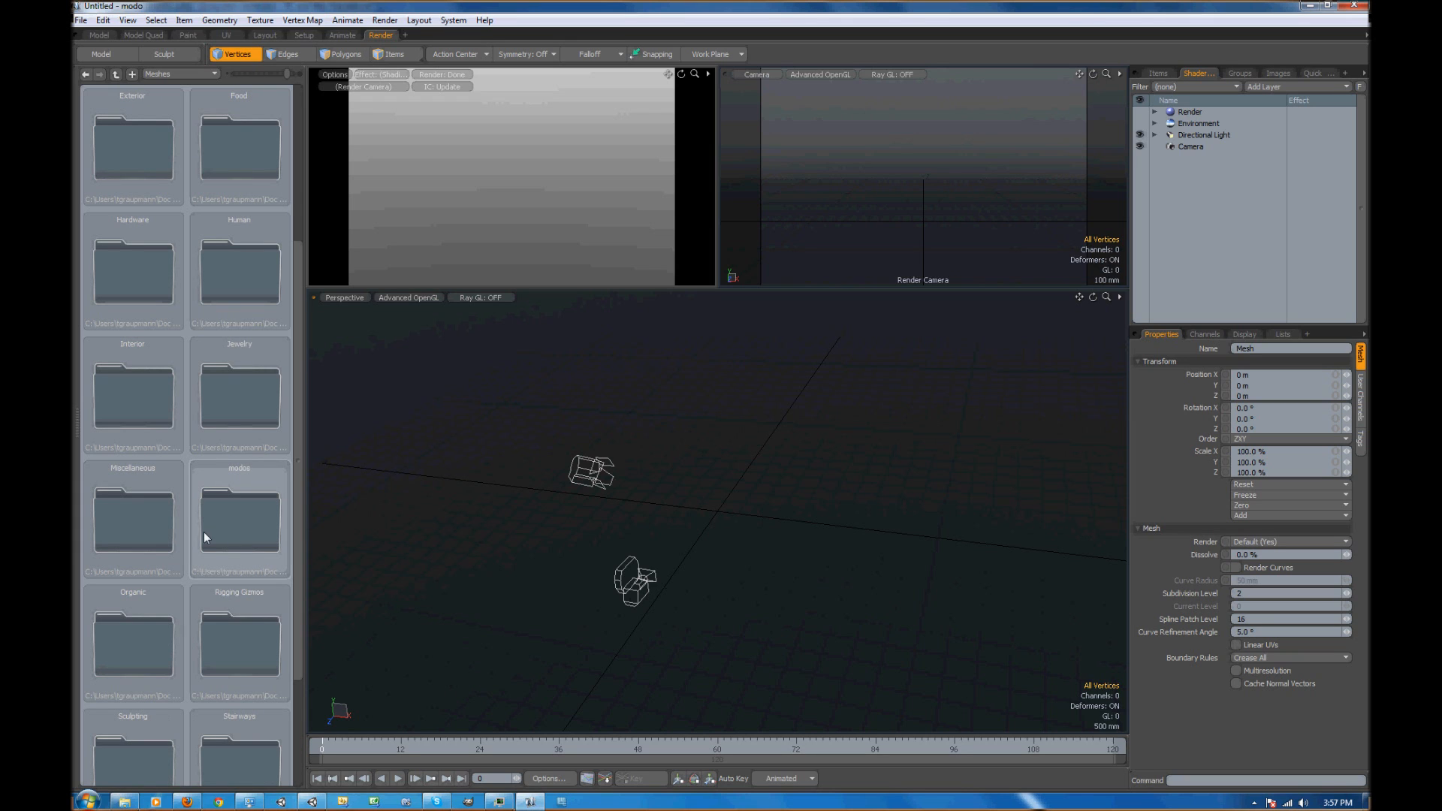
pyautogui.doubleClick(137, 638)
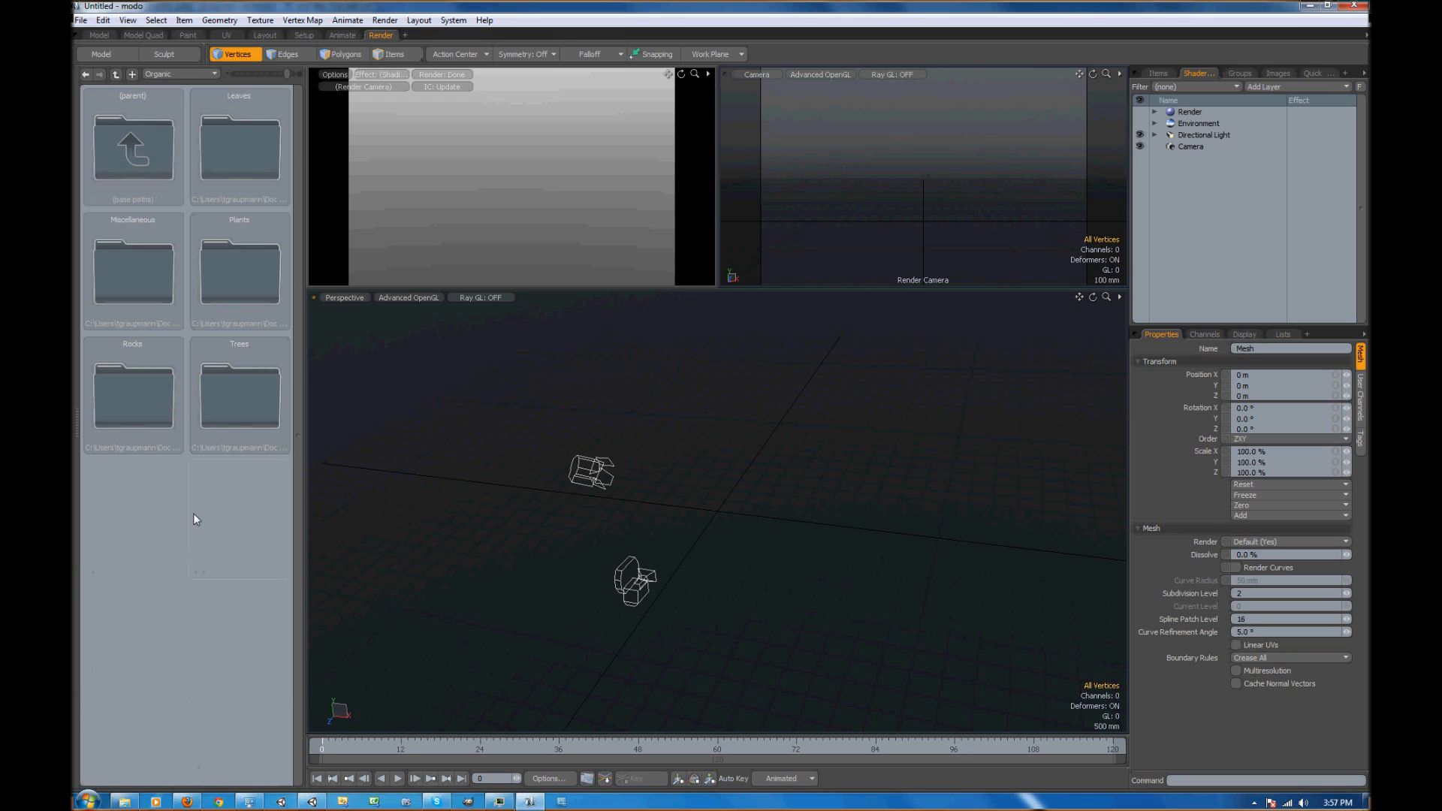
pyautogui.doubleClick(260, 292)
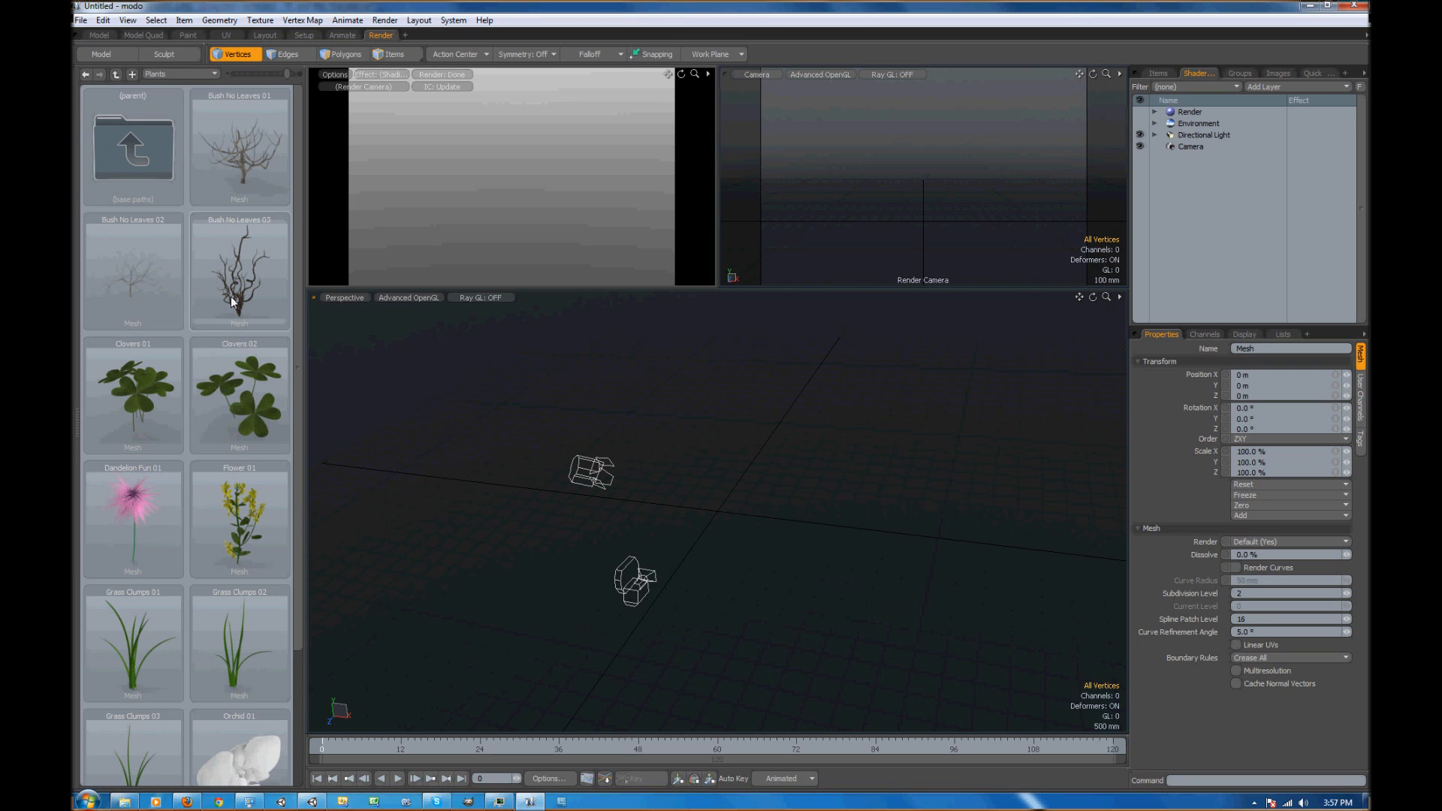
pyautogui.doubleClick(232, 302)
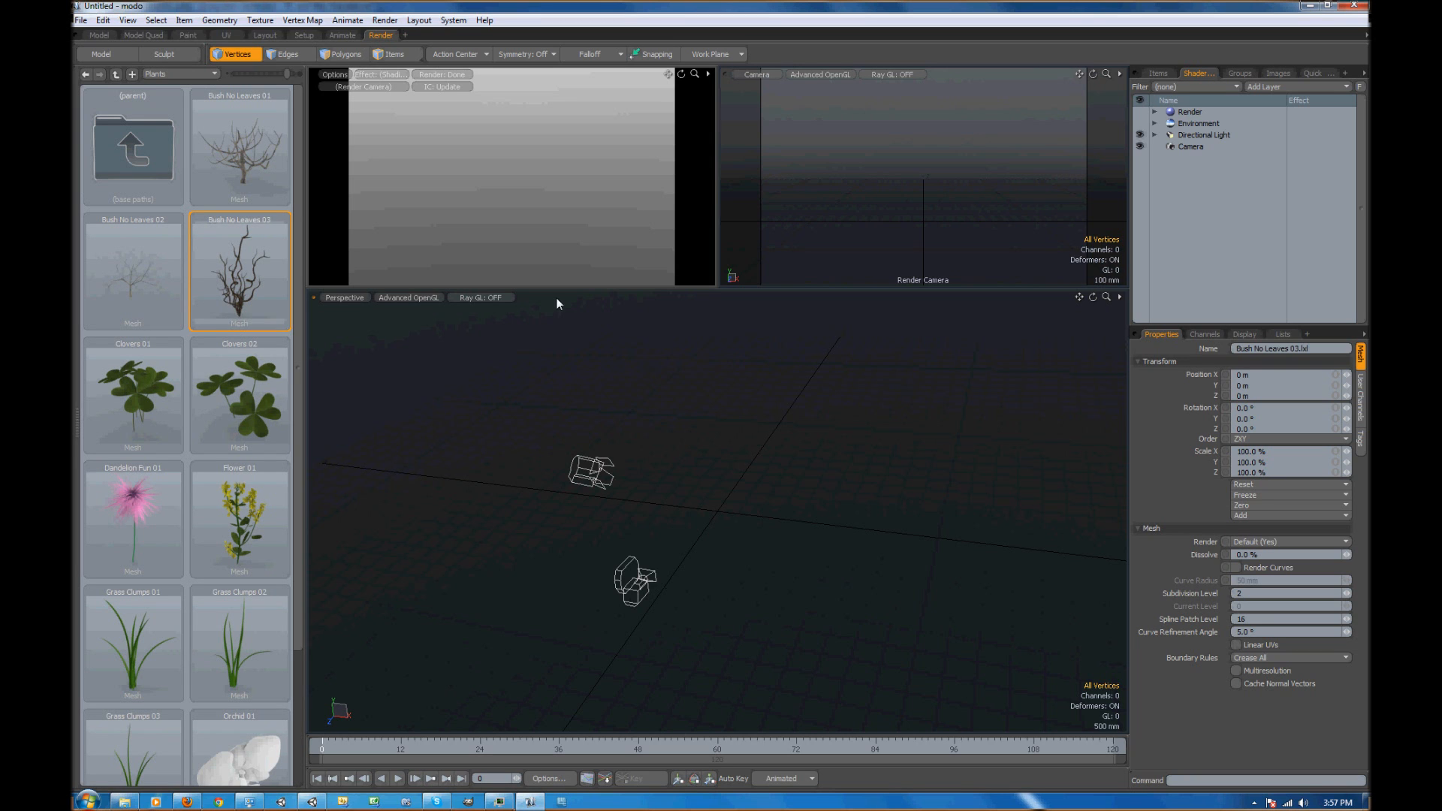
# Delete the empty default Mesh item from the scene, keeping the bush mesh
pyautogui.click(1161, 75)
pyautogui.click(1227, 135)
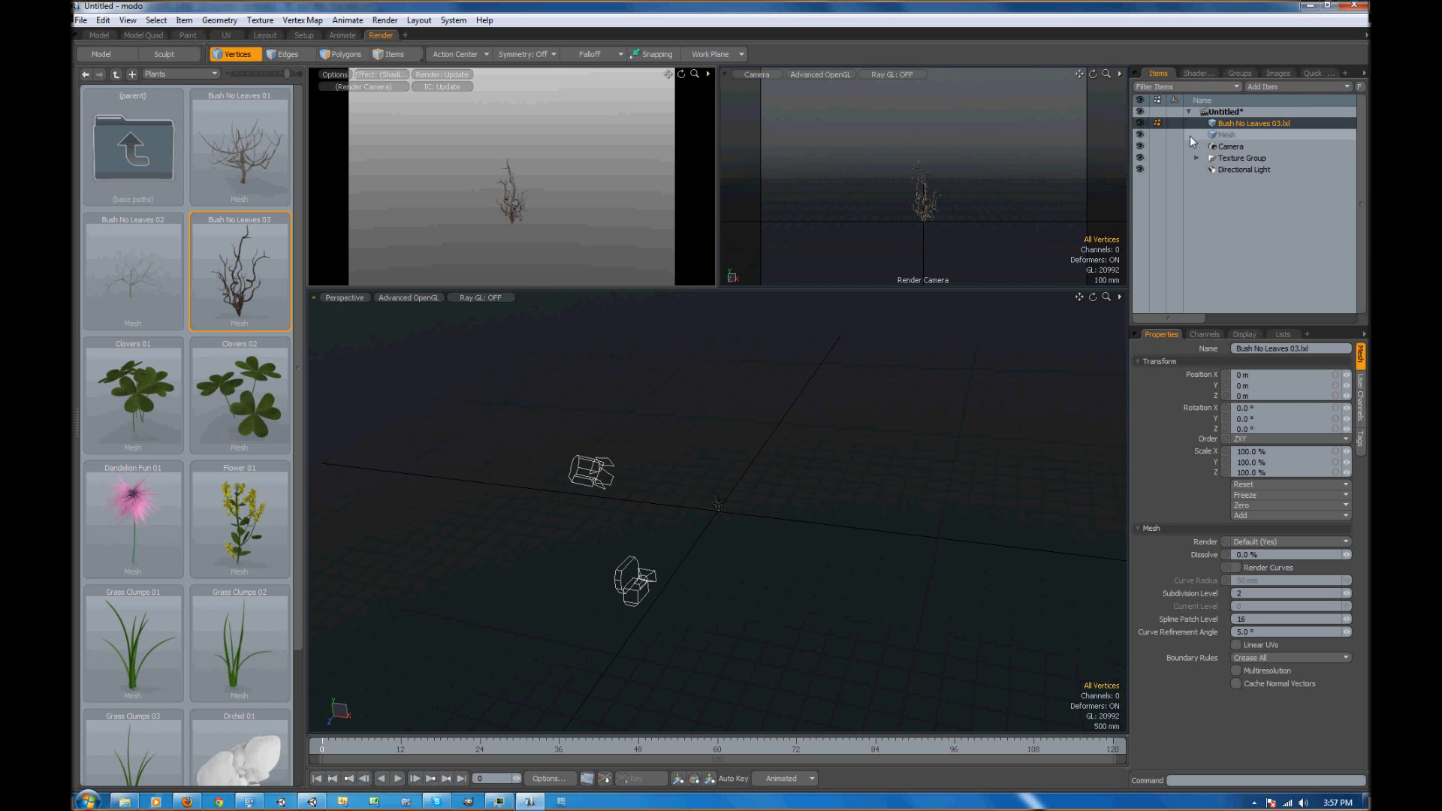
pyautogui.rightClick(1235, 137)
pyautogui.click(1217, 373)
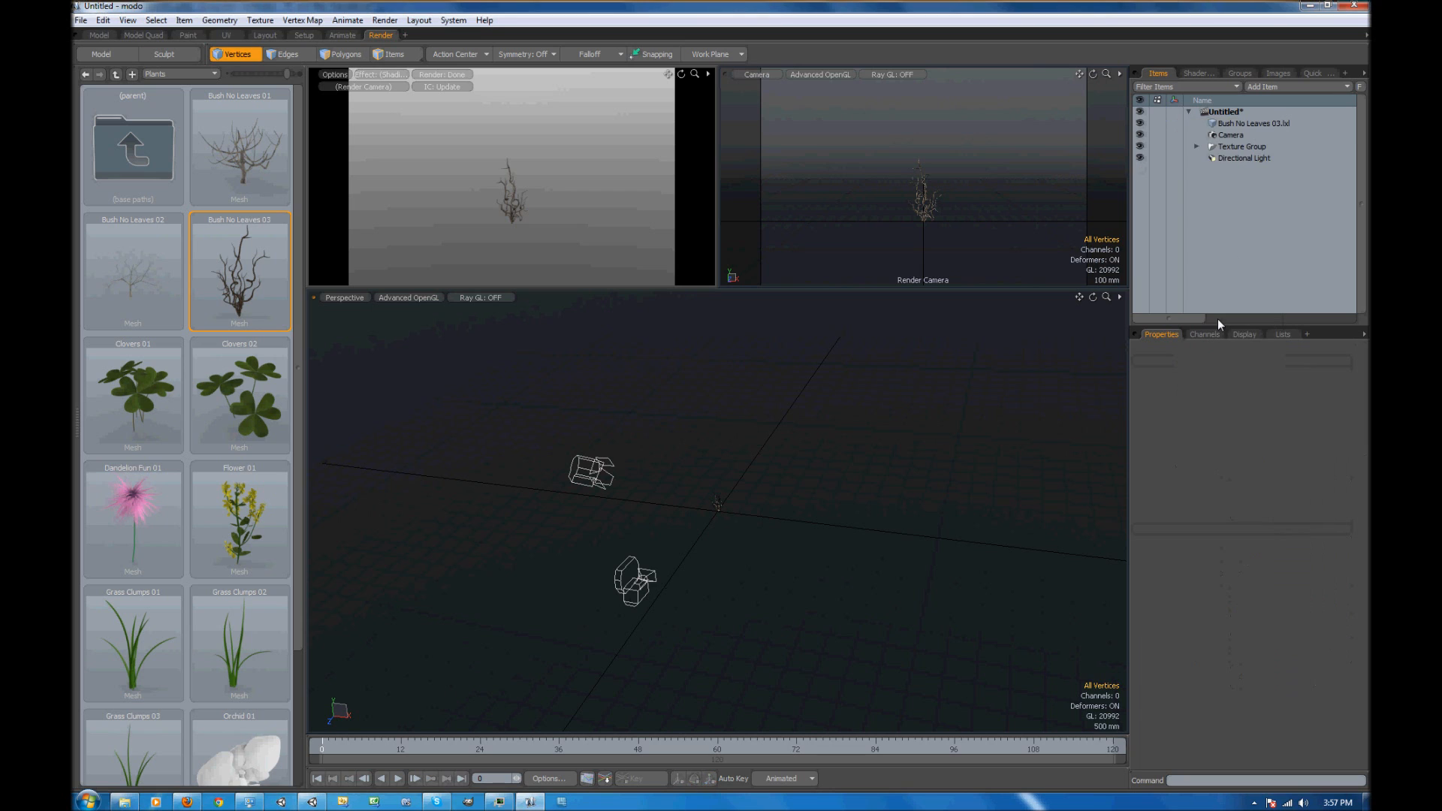
# Delete the camera and the directional light from the scene despite their references to other items
pyautogui.click(1198, 146)
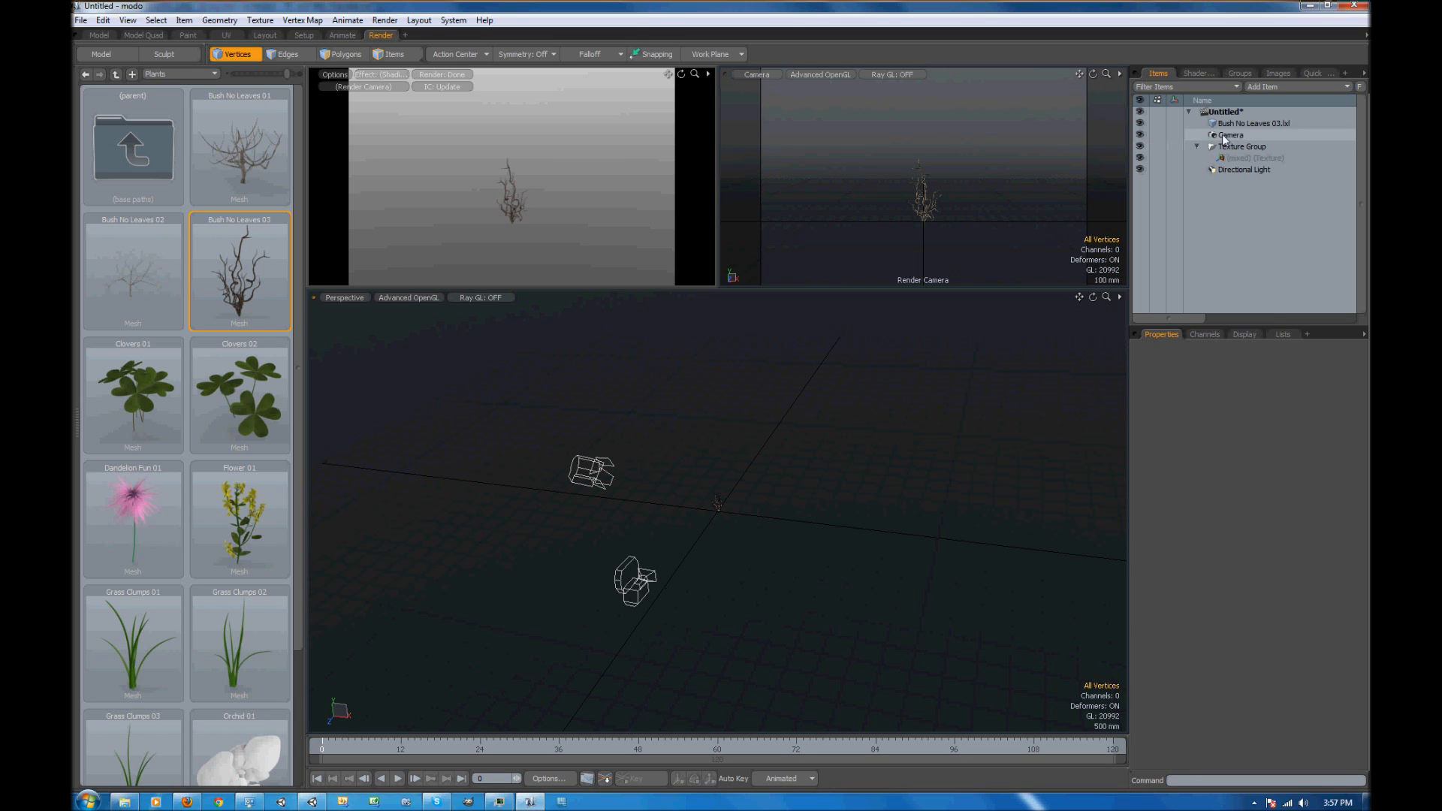
pyautogui.rightClick(1221, 135)
pyautogui.click(1190, 375)
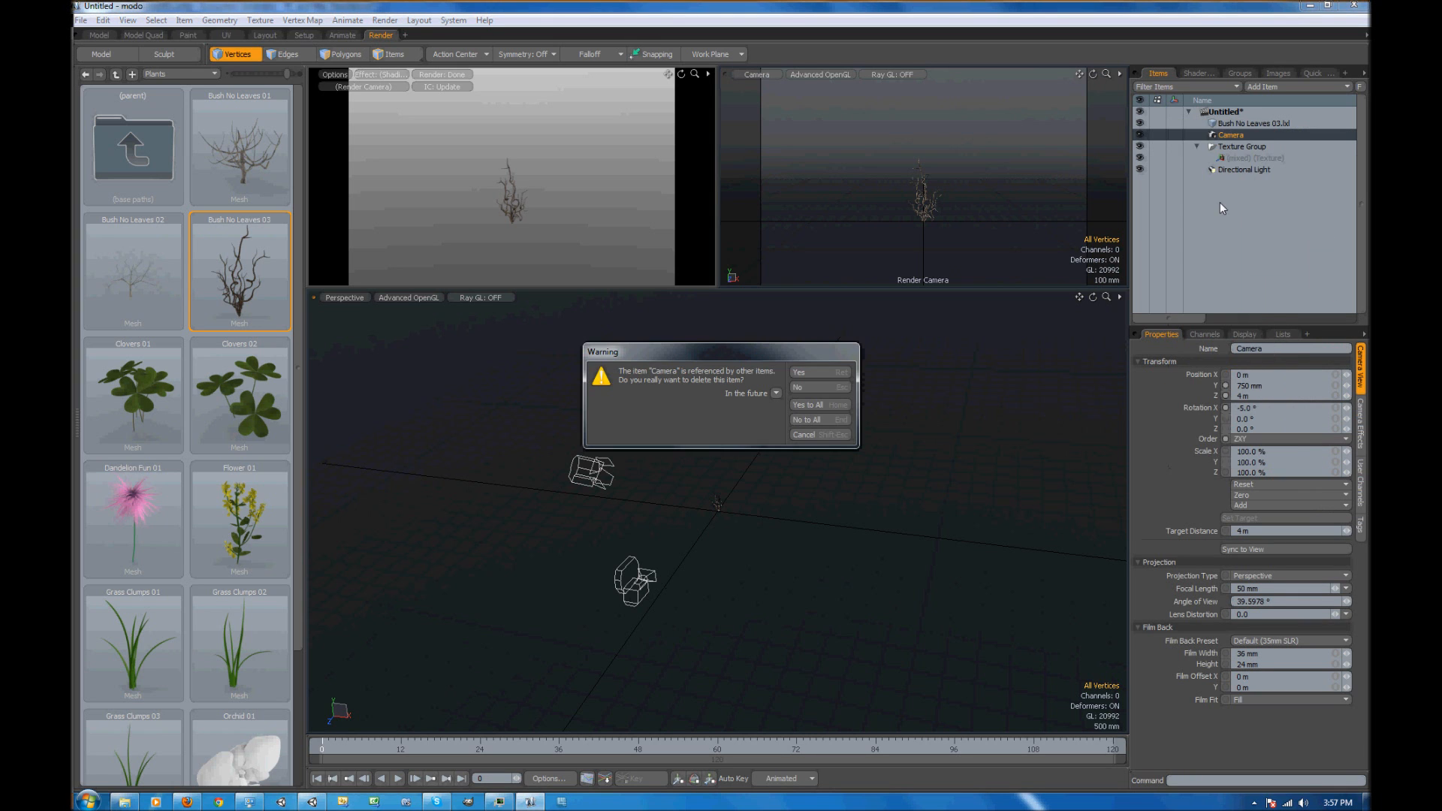
pyautogui.press('Return')
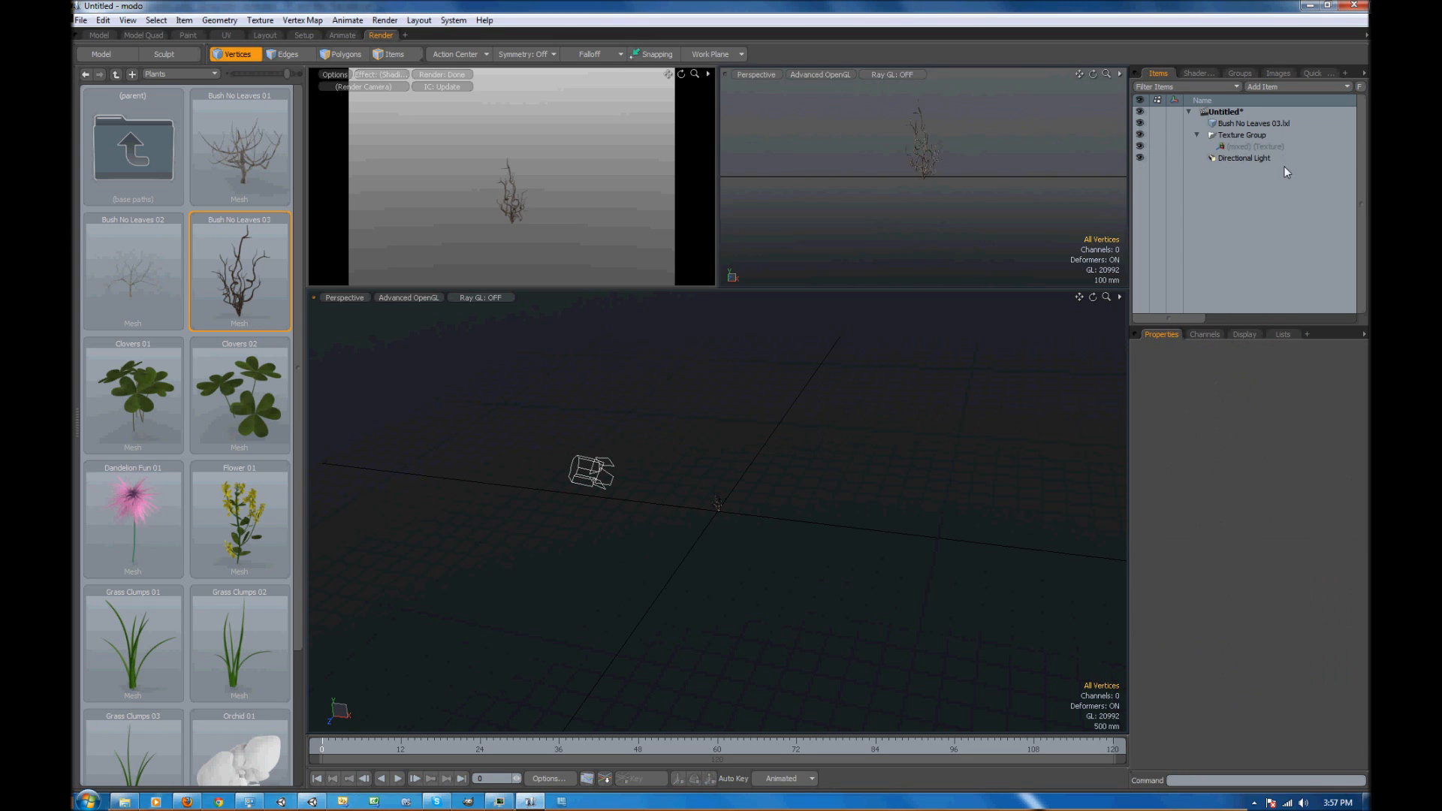
pyautogui.rightClick(1244, 161)
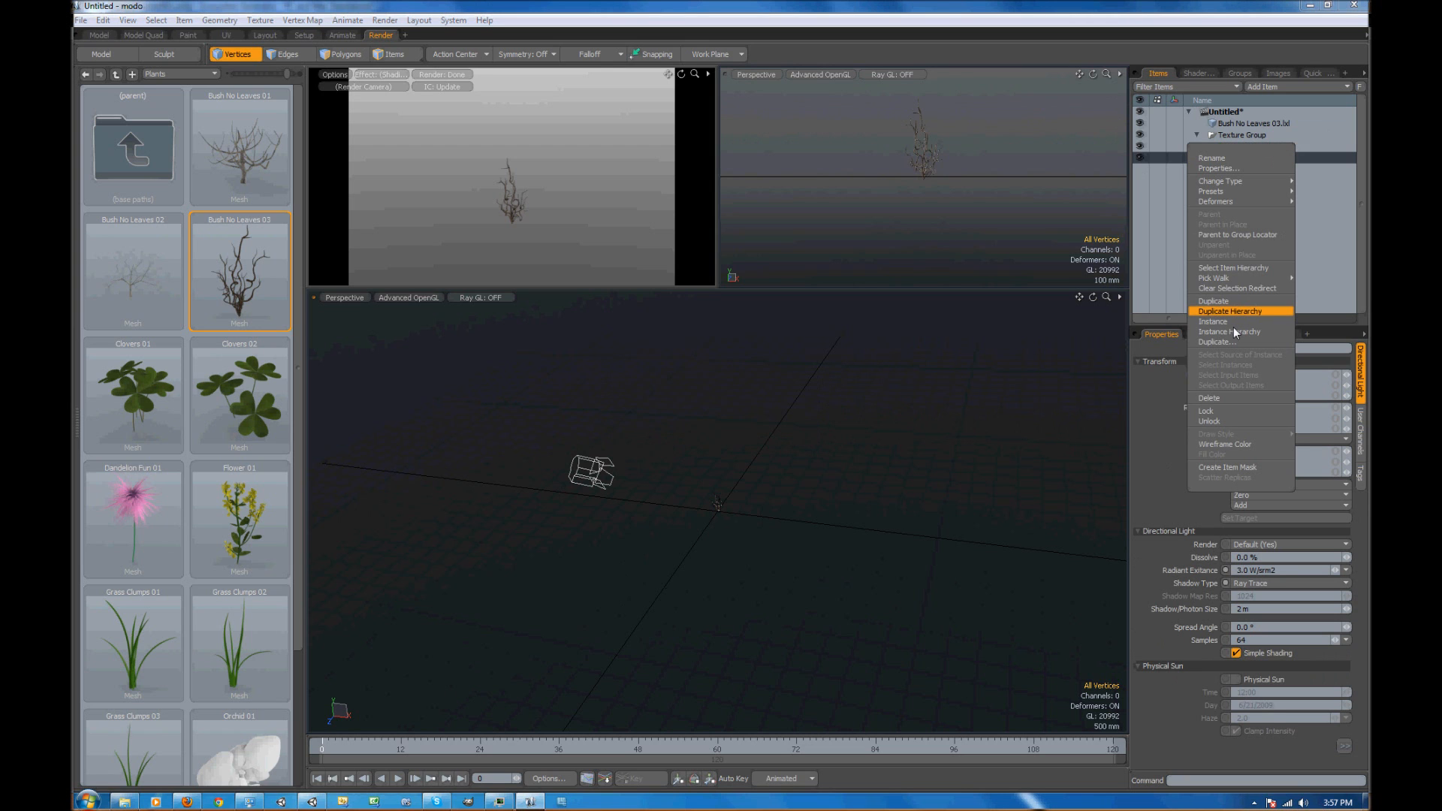
pyautogui.click(1230, 398)
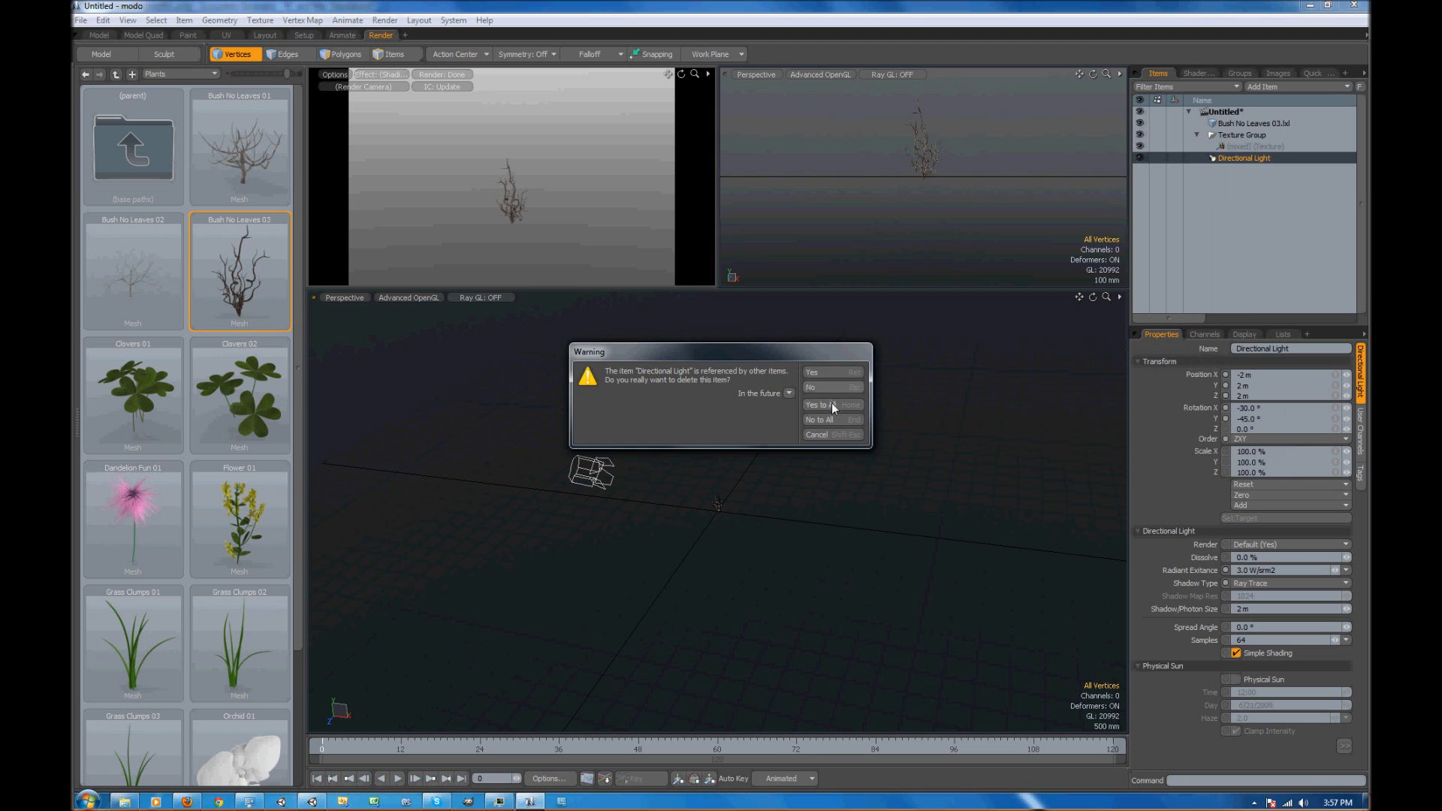
pyautogui.click(832, 404)
# Select the bush mesh and start adding a new image layer to its Branches material
pyautogui.click(1232, 124)
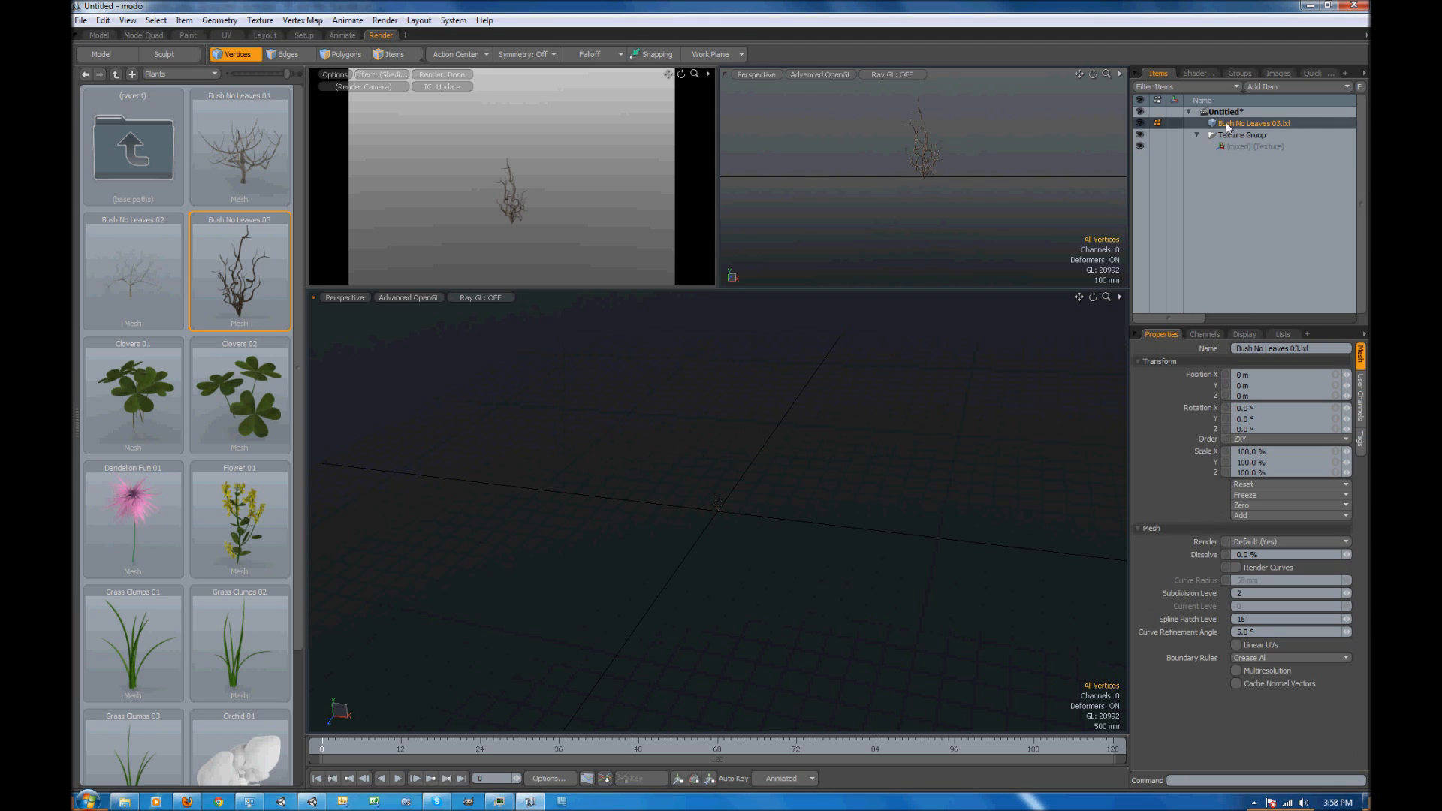
pyautogui.click(1198, 75)
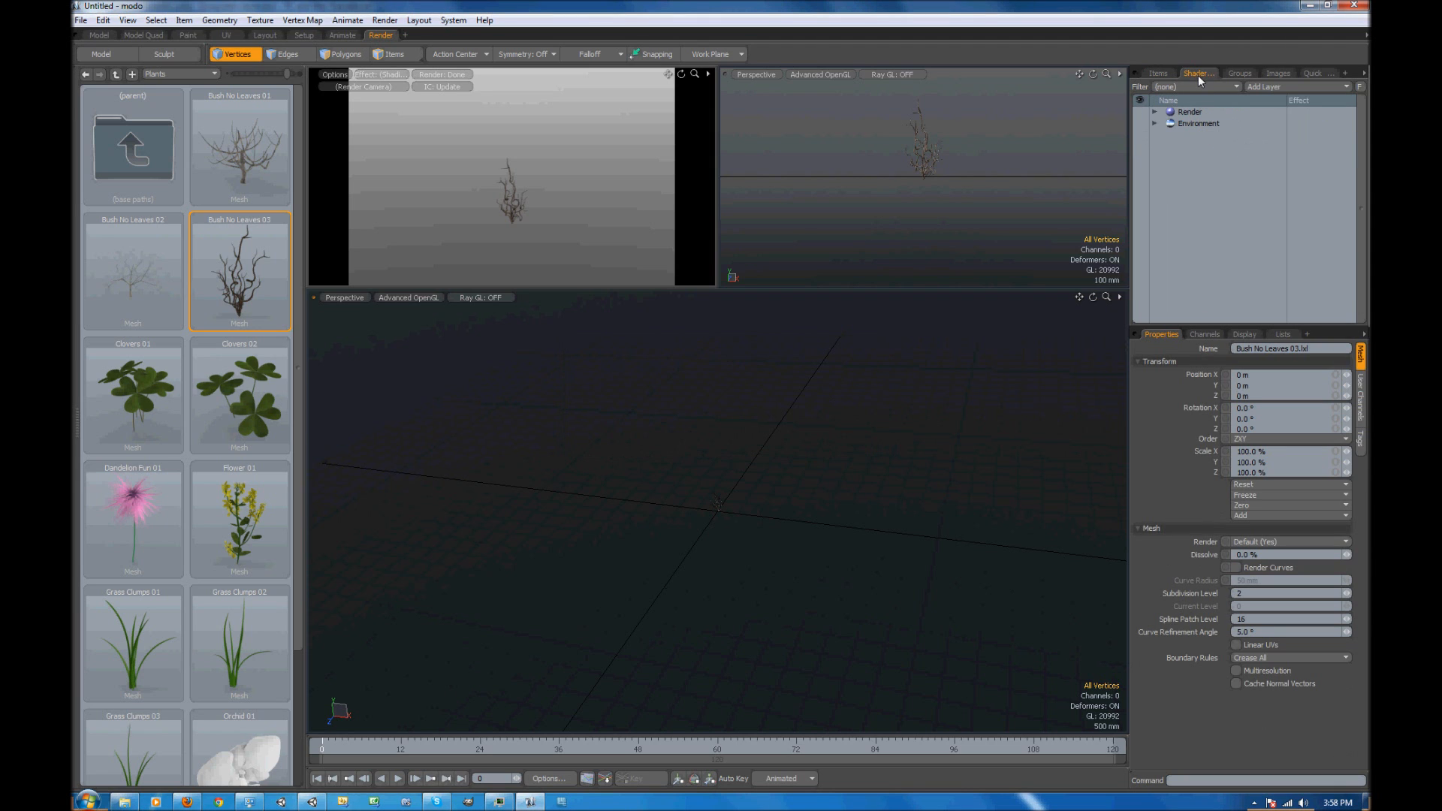
pyautogui.click(1154, 111)
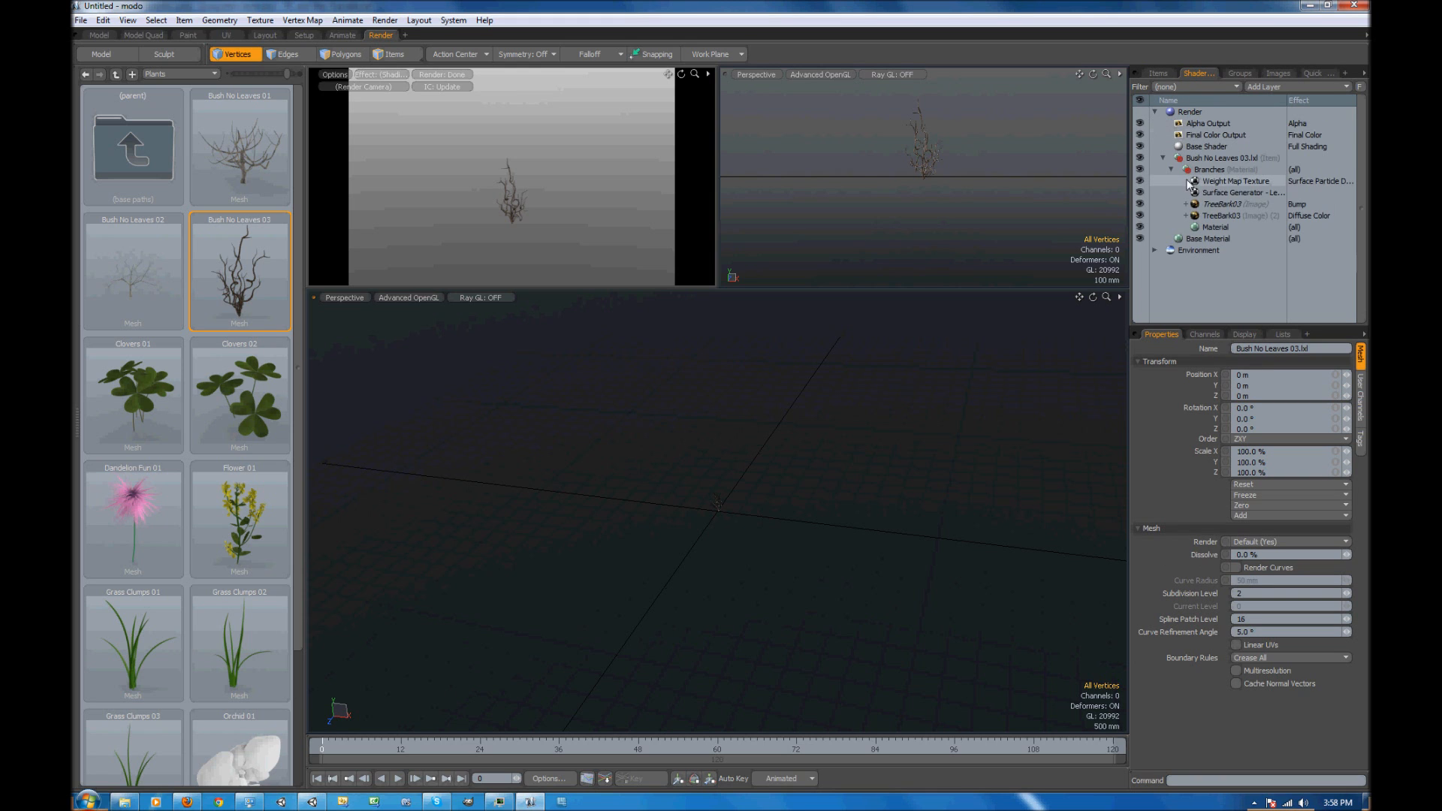
pyautogui.click(1211, 173)
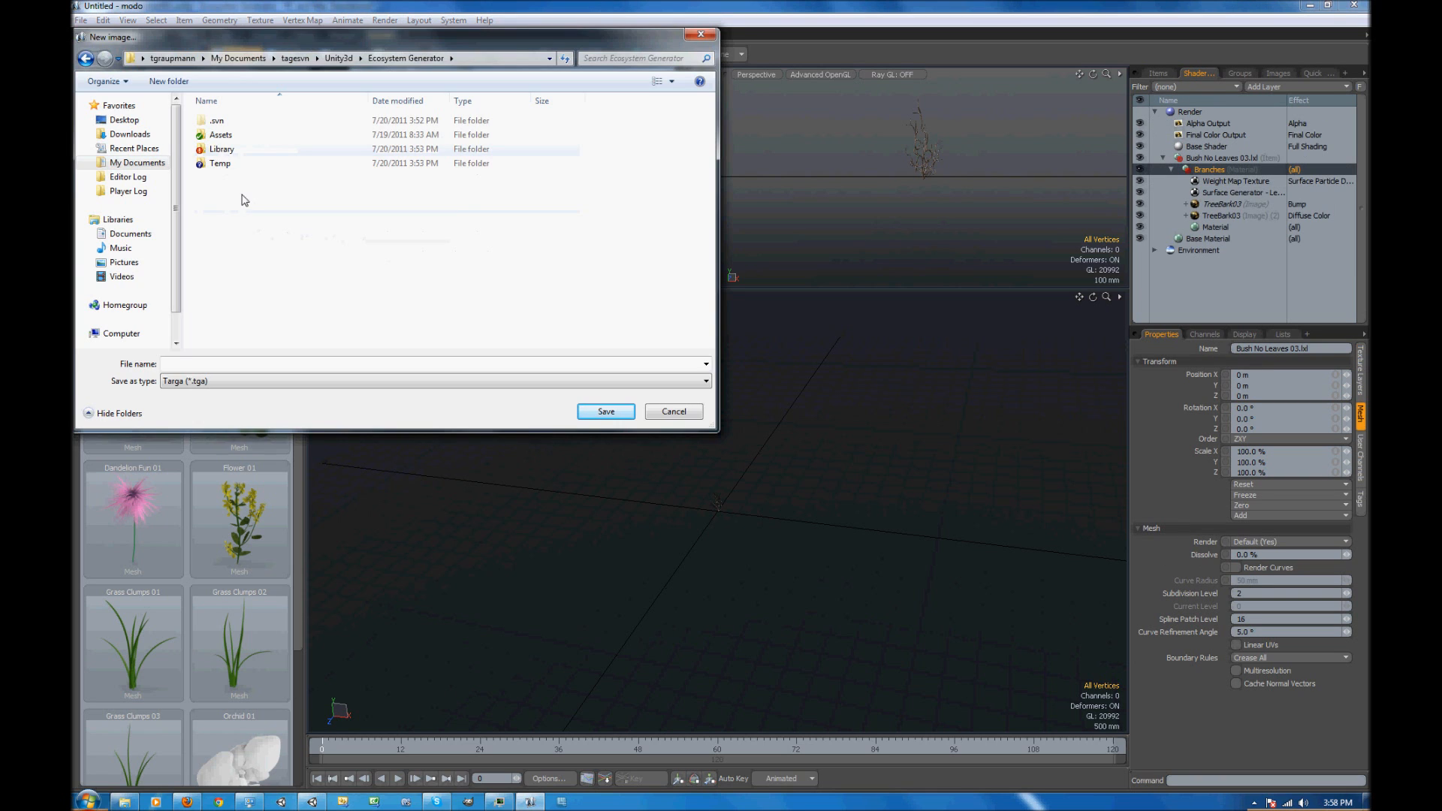
# Create the new image as ModoTree.png in Assets/Ecosystem Generator/FoliageItems/Textures, at 1024 x 1024 in RGBA format
pyautogui.doubleClick(223, 136)
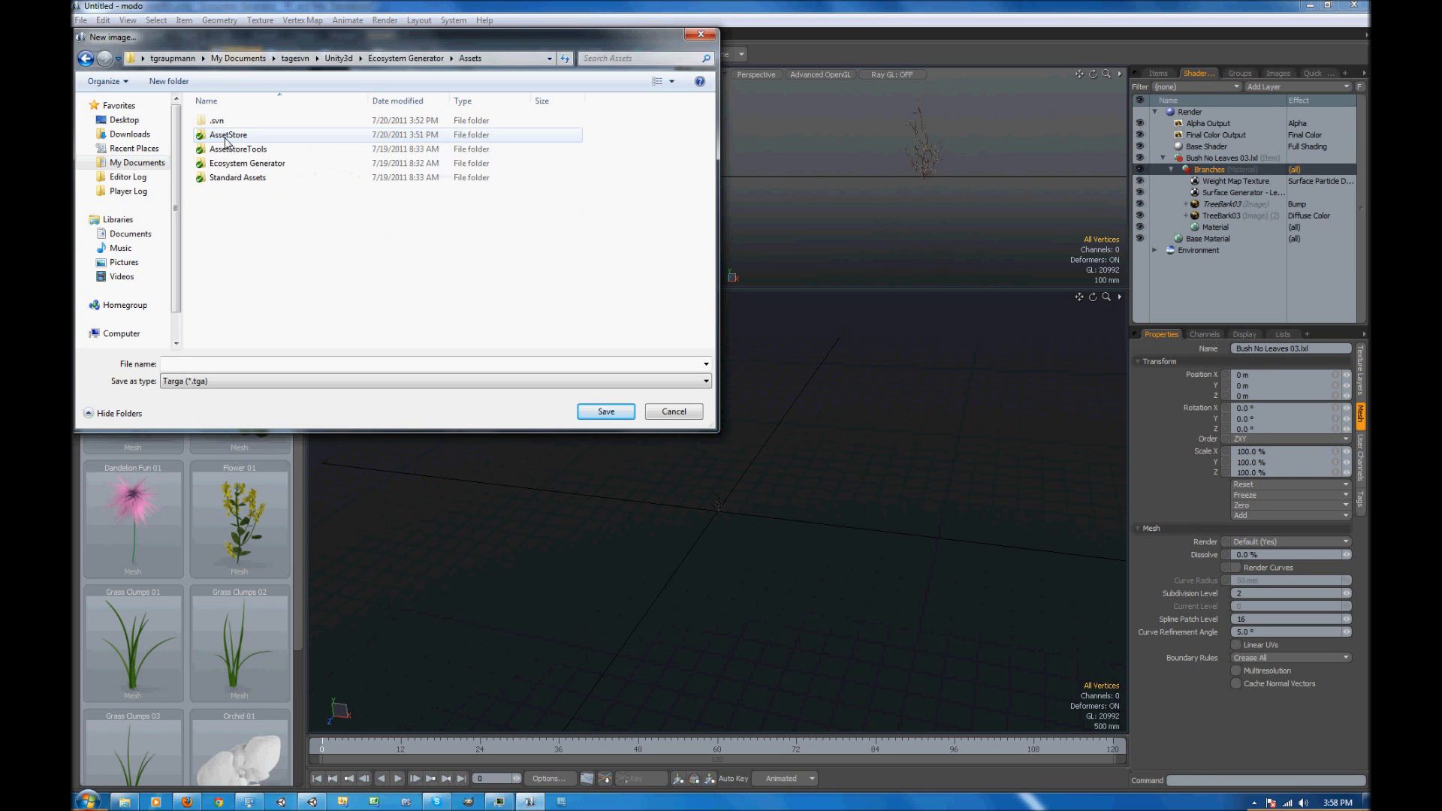
pyautogui.doubleClick(236, 163)
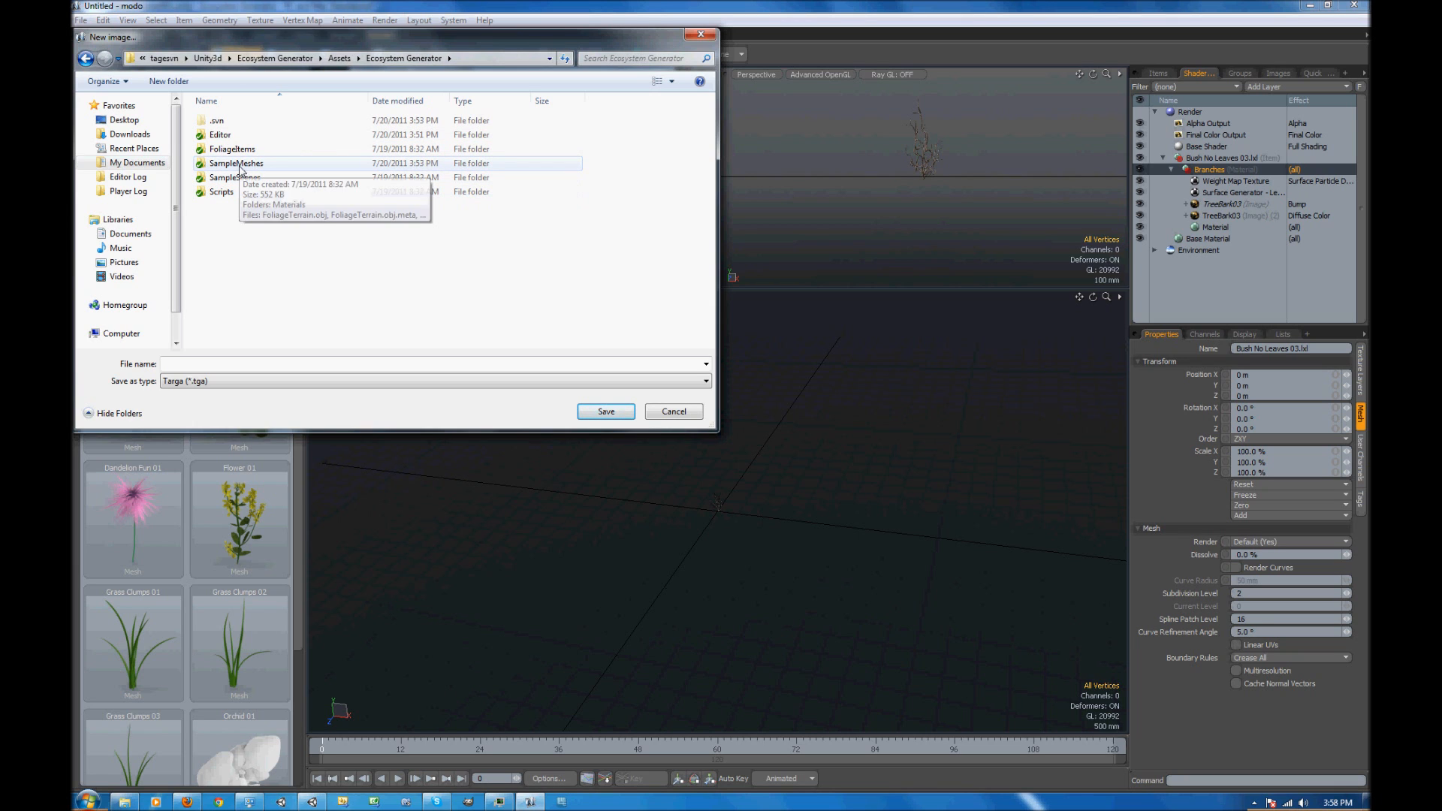
pyautogui.doubleClick(235, 148)
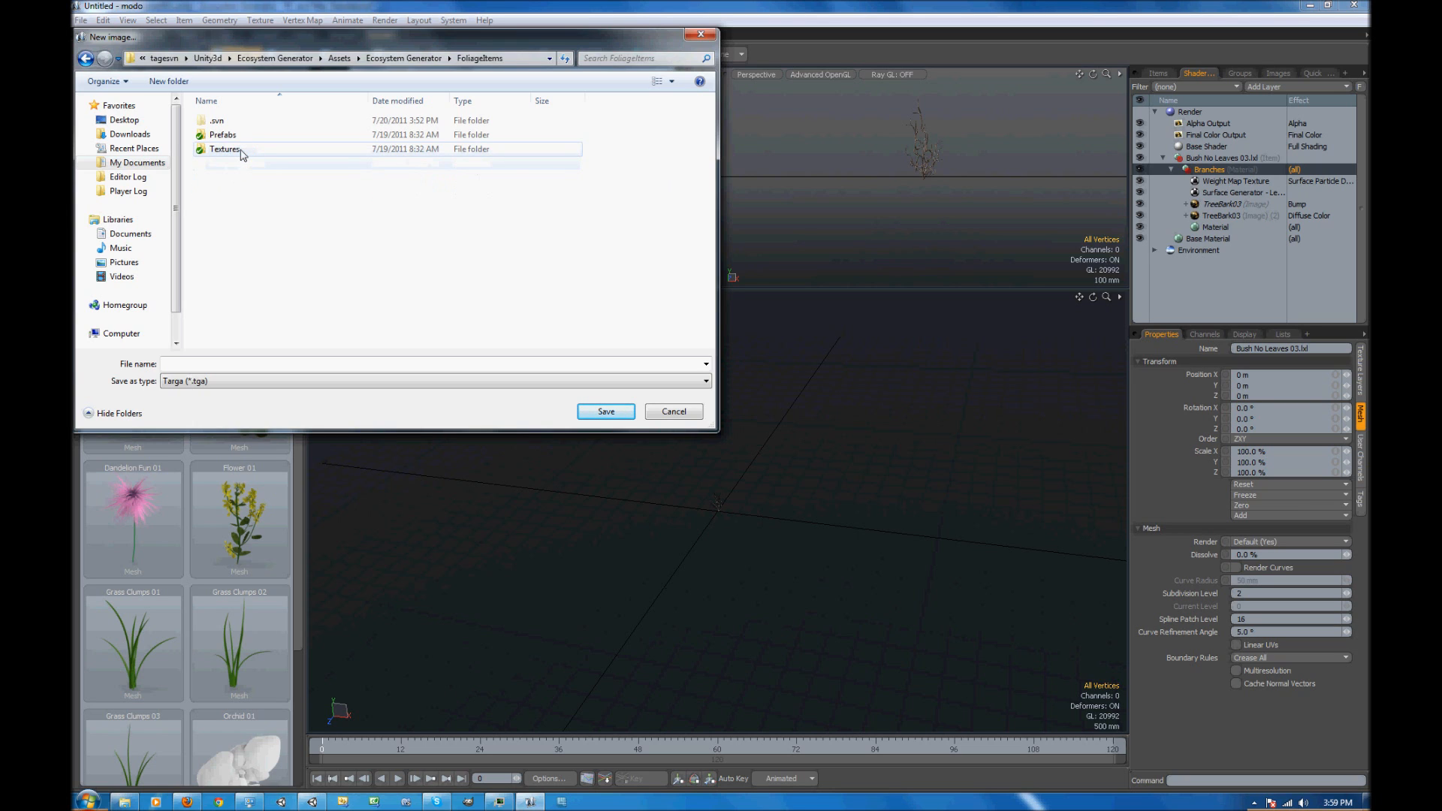
pyautogui.doubleClick(235, 149)
pyautogui.click(293, 363)
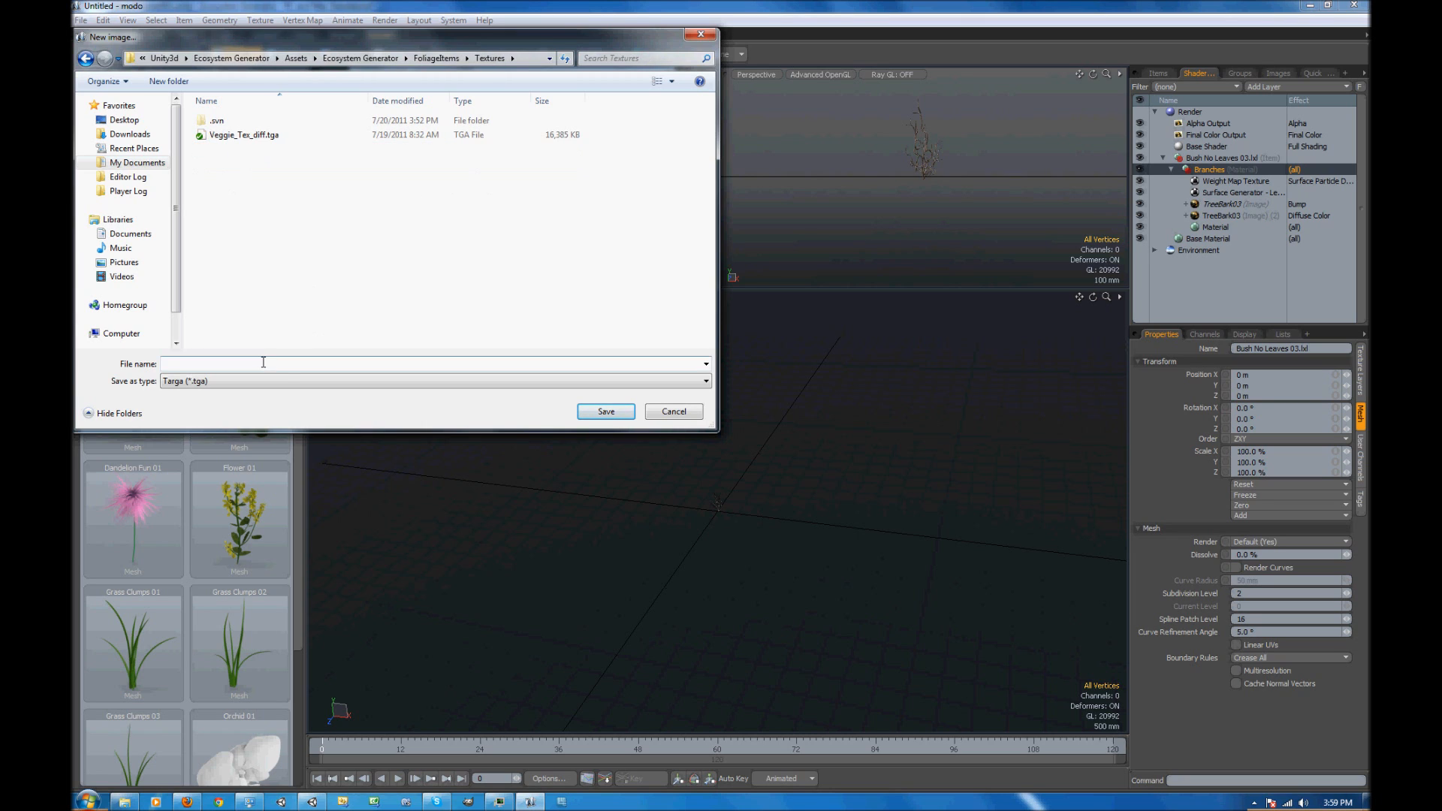
pyautogui.write('ModoTree')
pyautogui.click(263, 381)
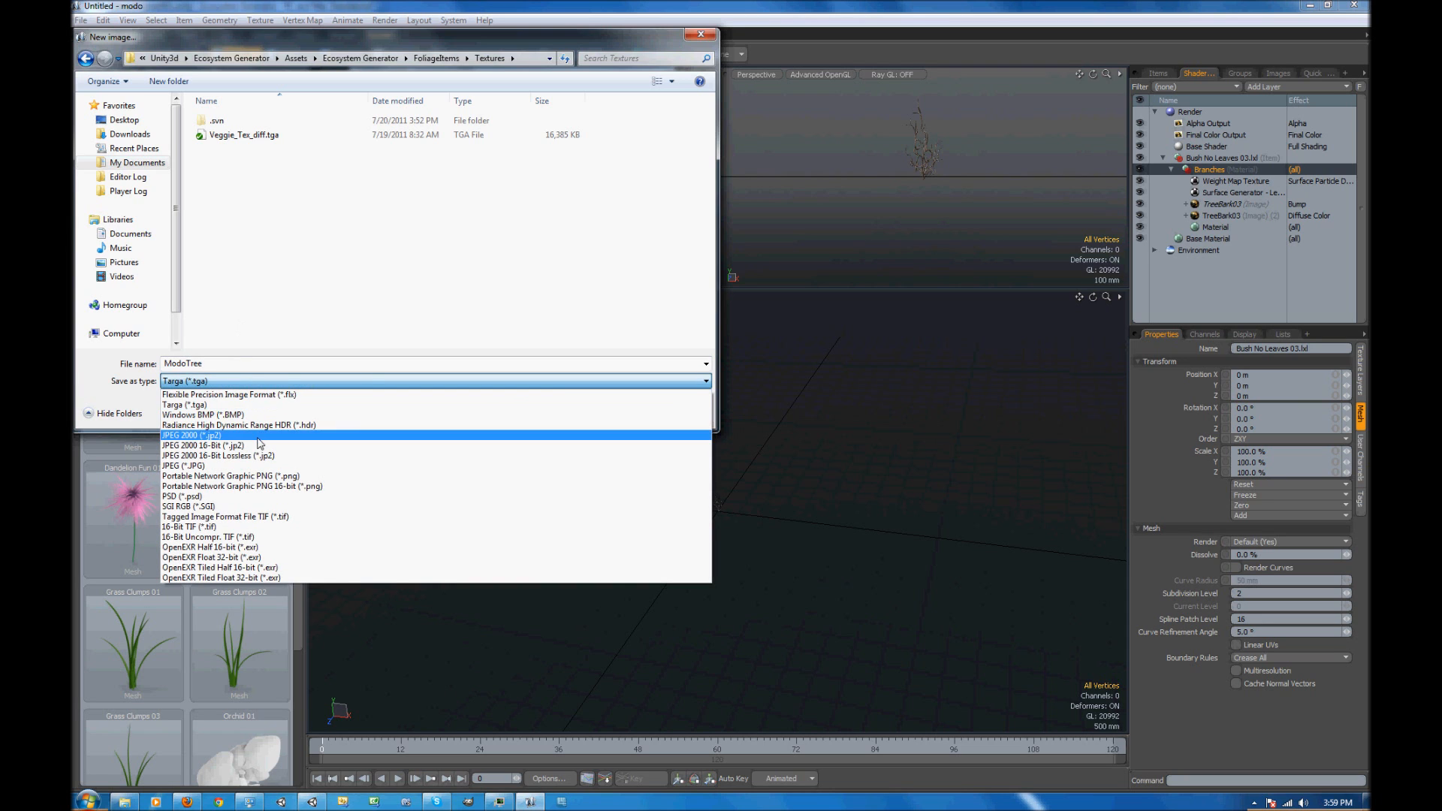
pyautogui.click(262, 476)
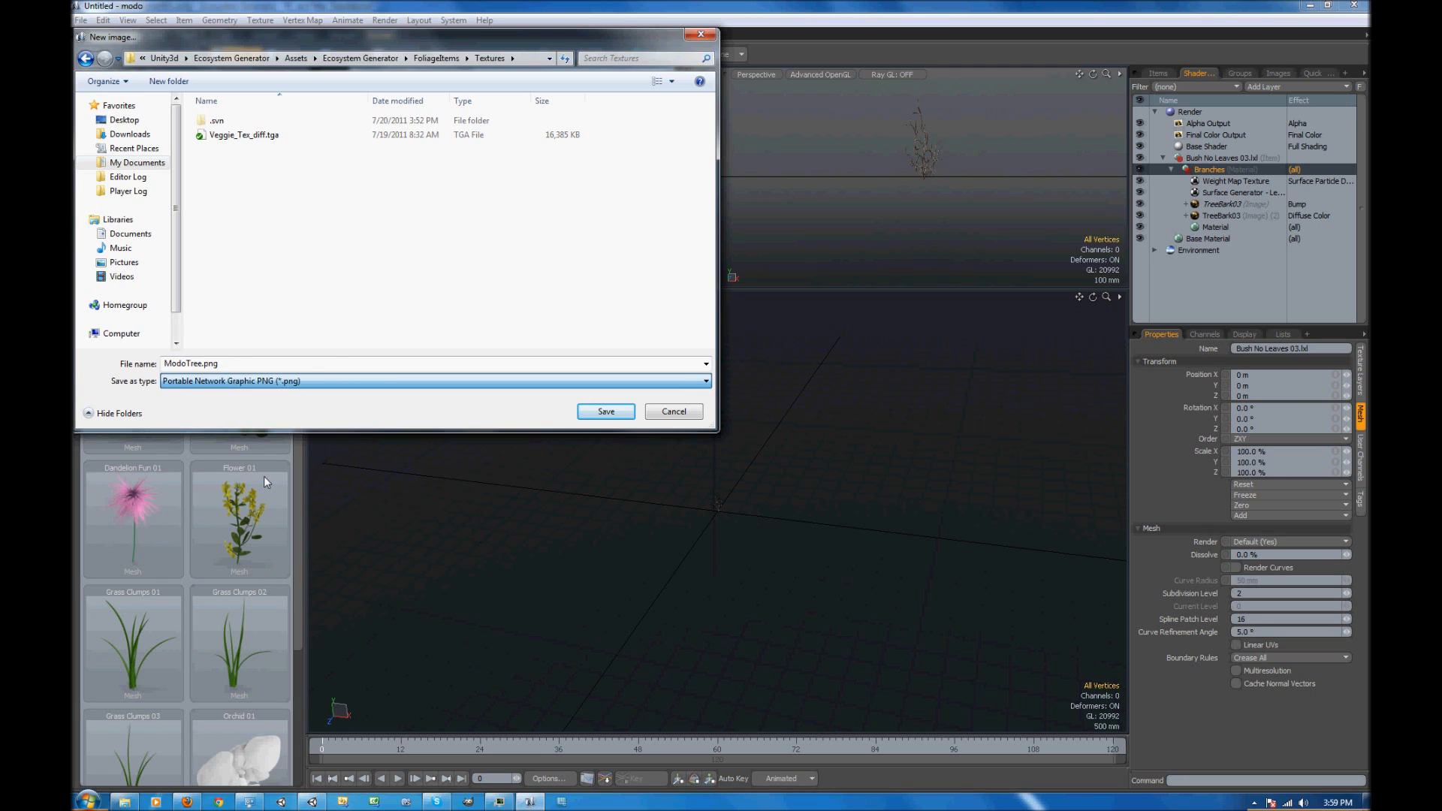
pyautogui.click(601, 412)
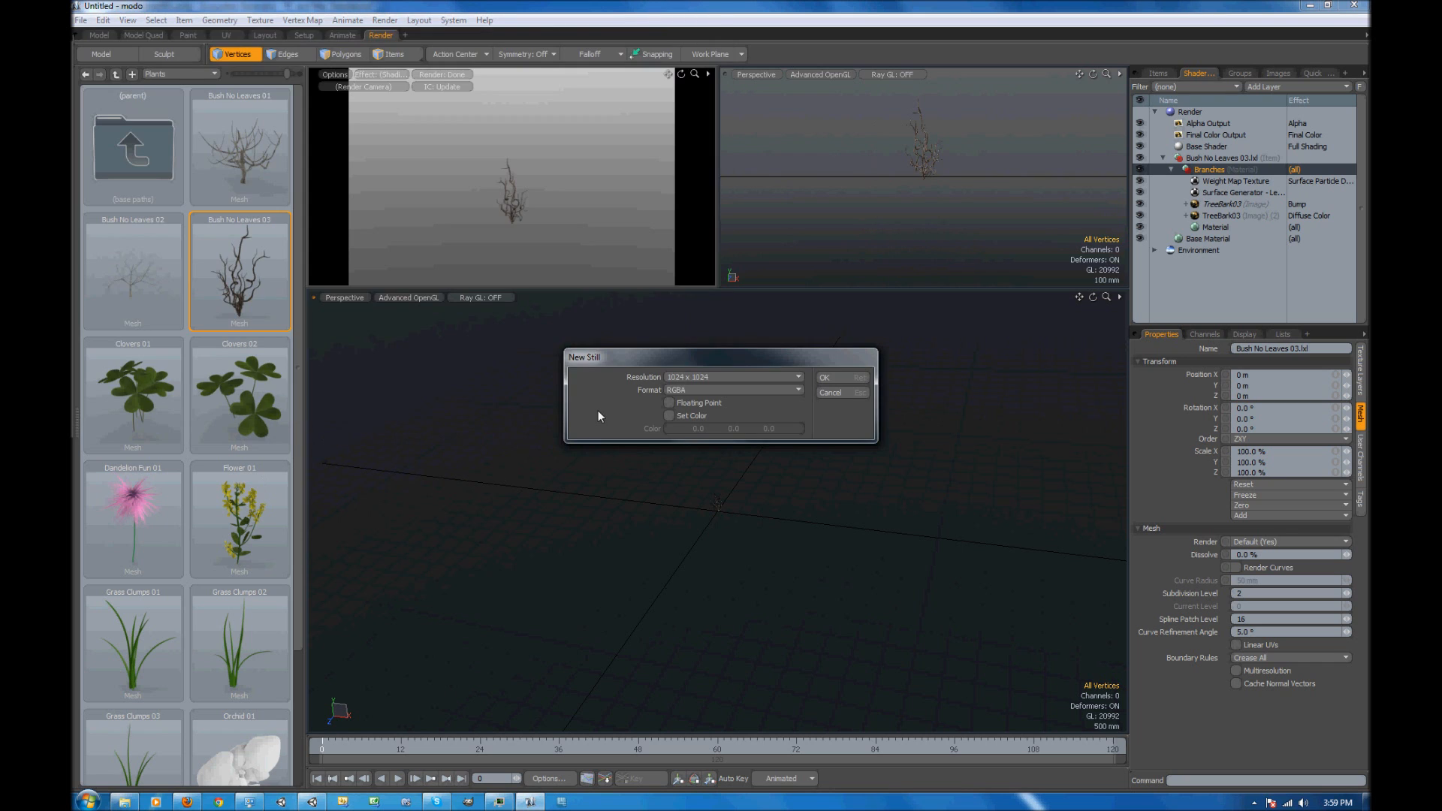
pyautogui.click(841, 377)
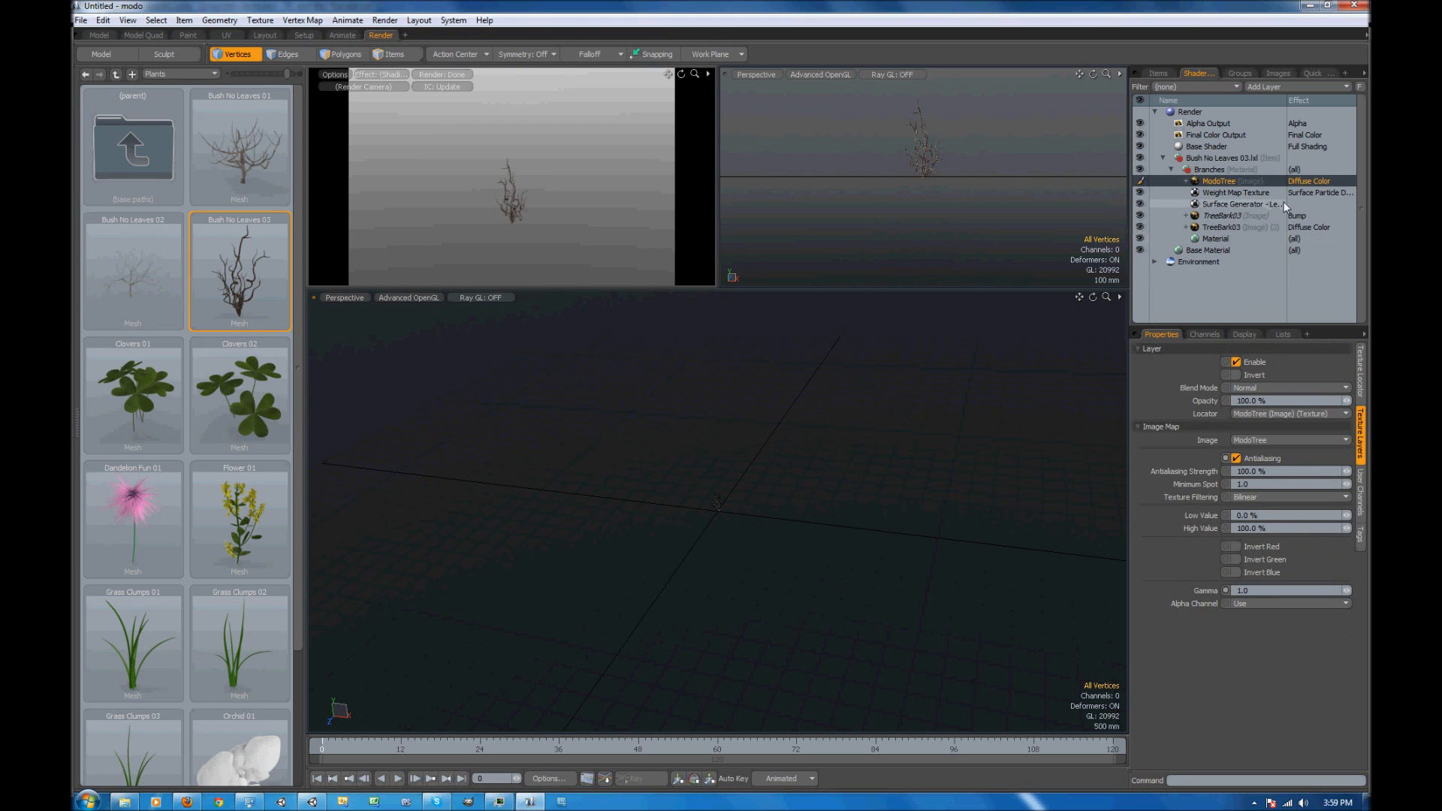
# Assign the Diffuse Color effect to the ModoTree image layer
pyautogui.click(1307, 181)
pyautogui.moveTo(1303, 182)
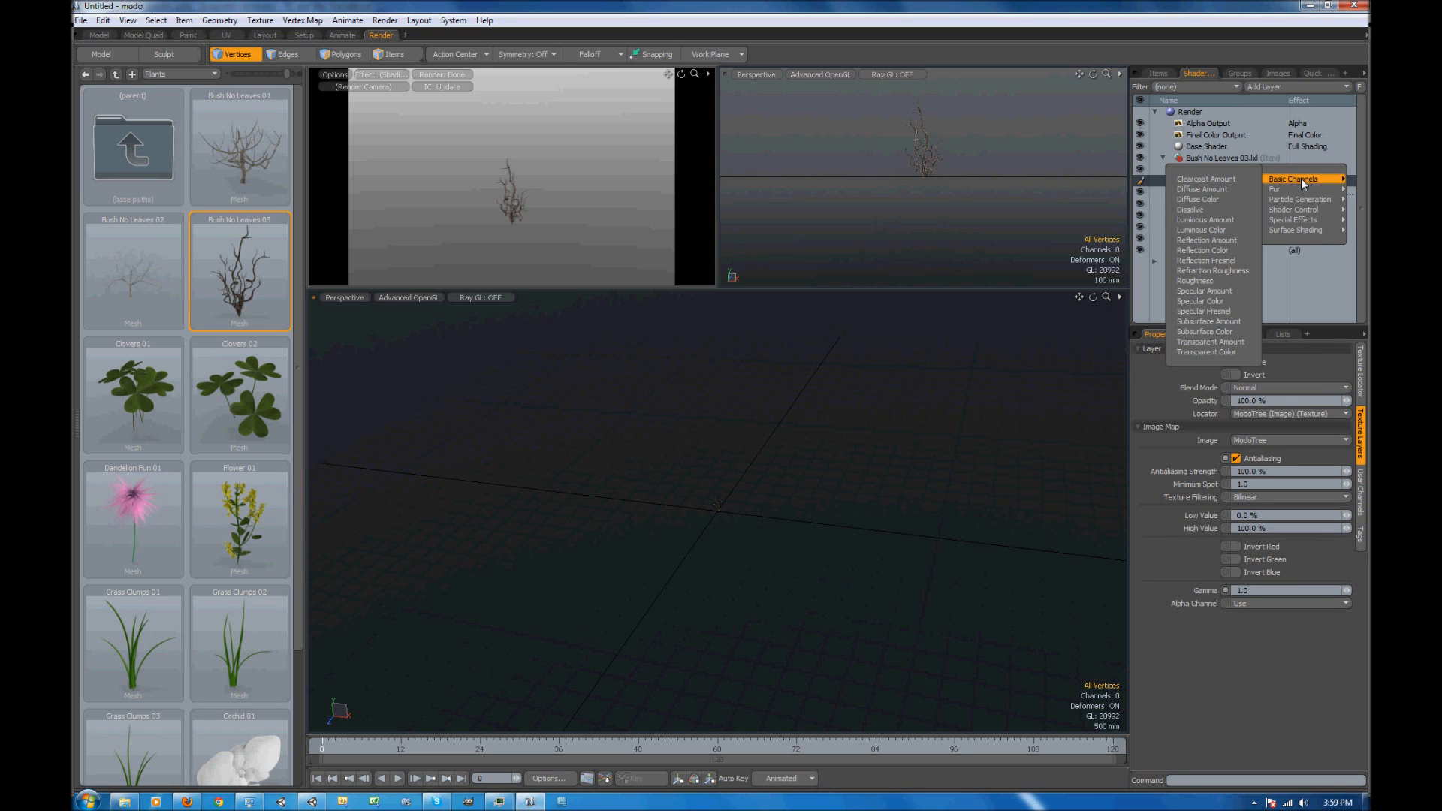
pyautogui.click(1197, 199)
# Bake from the object to the ModoTree texture with a distance of 0 m and close the bake result
pyautogui.rightClick(1215, 178)
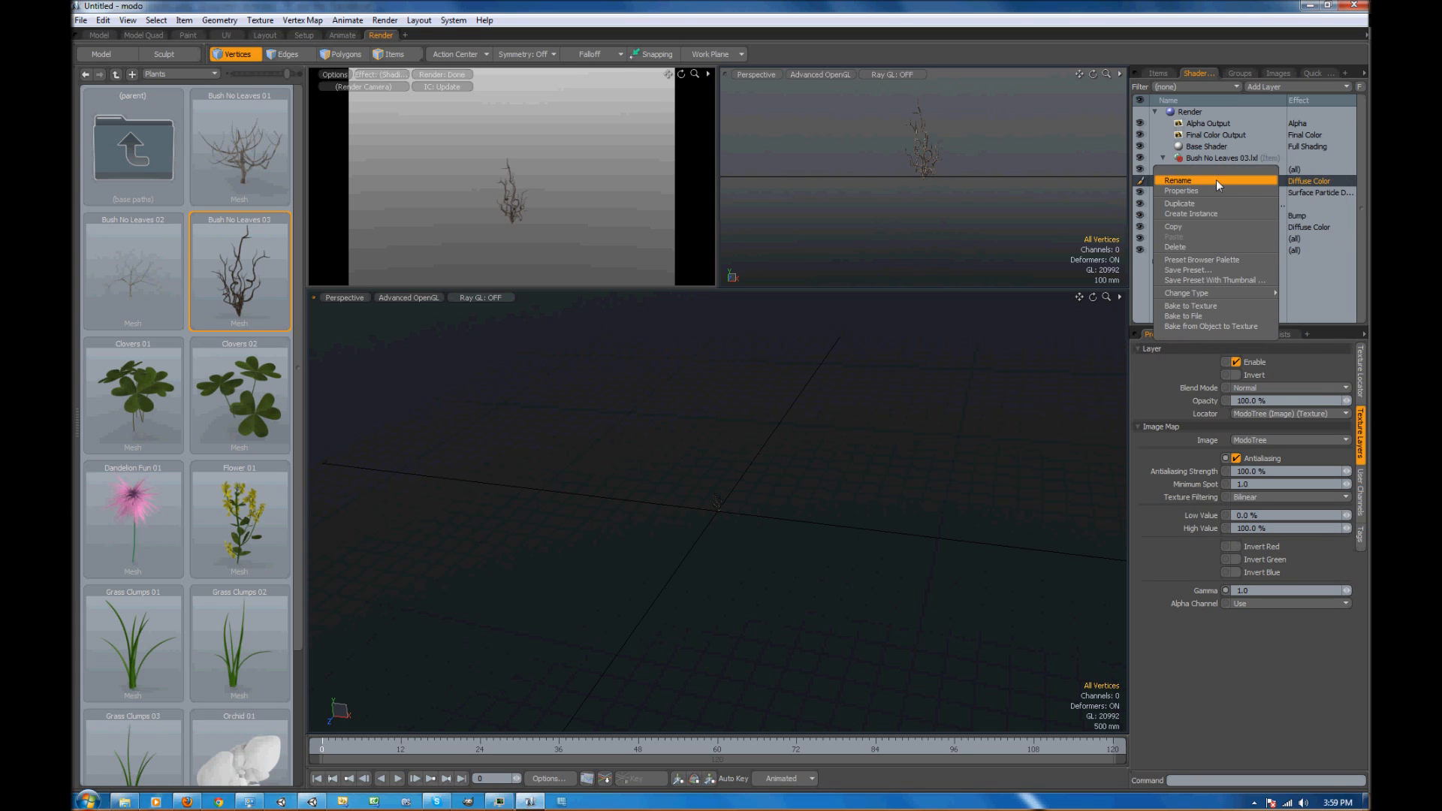
pyautogui.click(1210, 327)
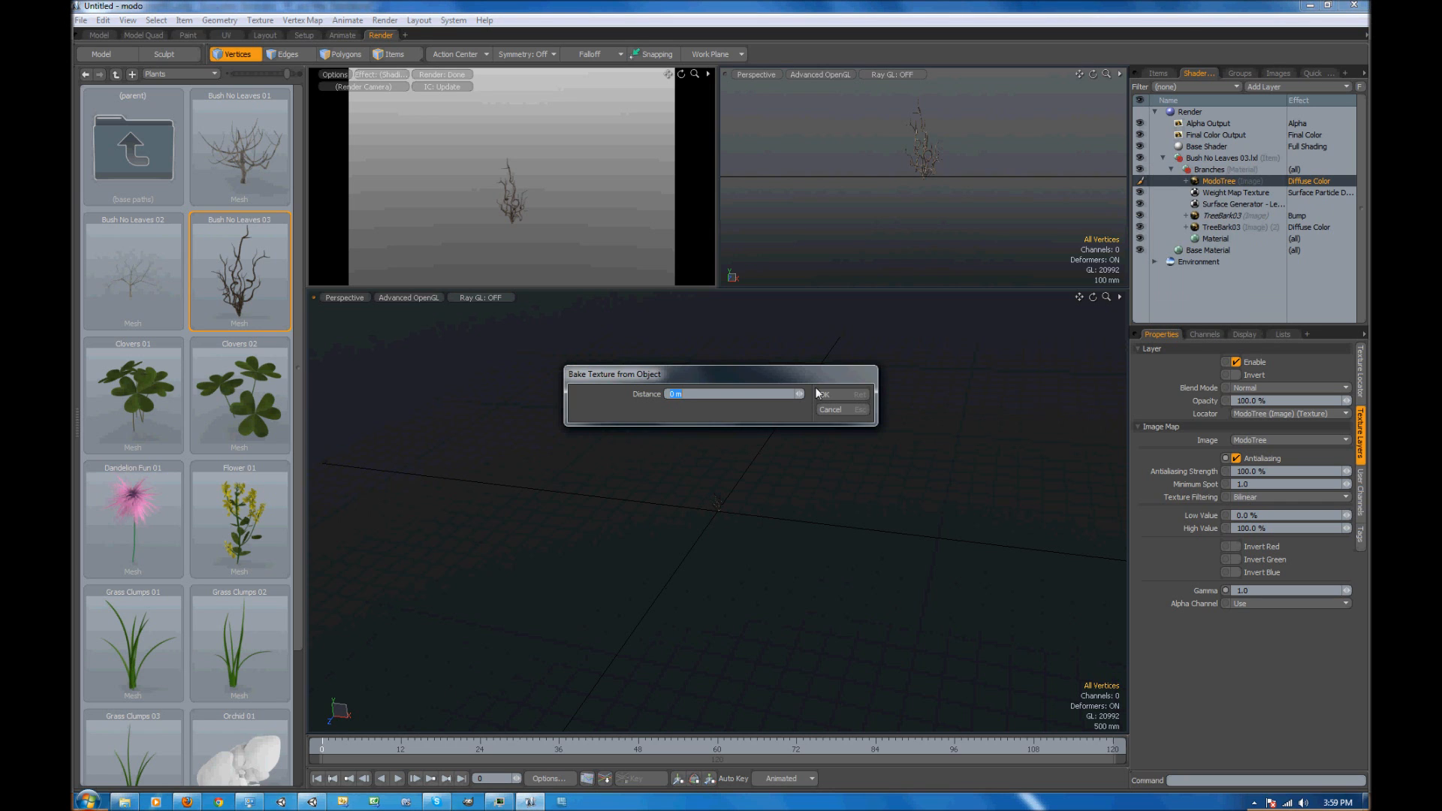
pyautogui.click(831, 394)
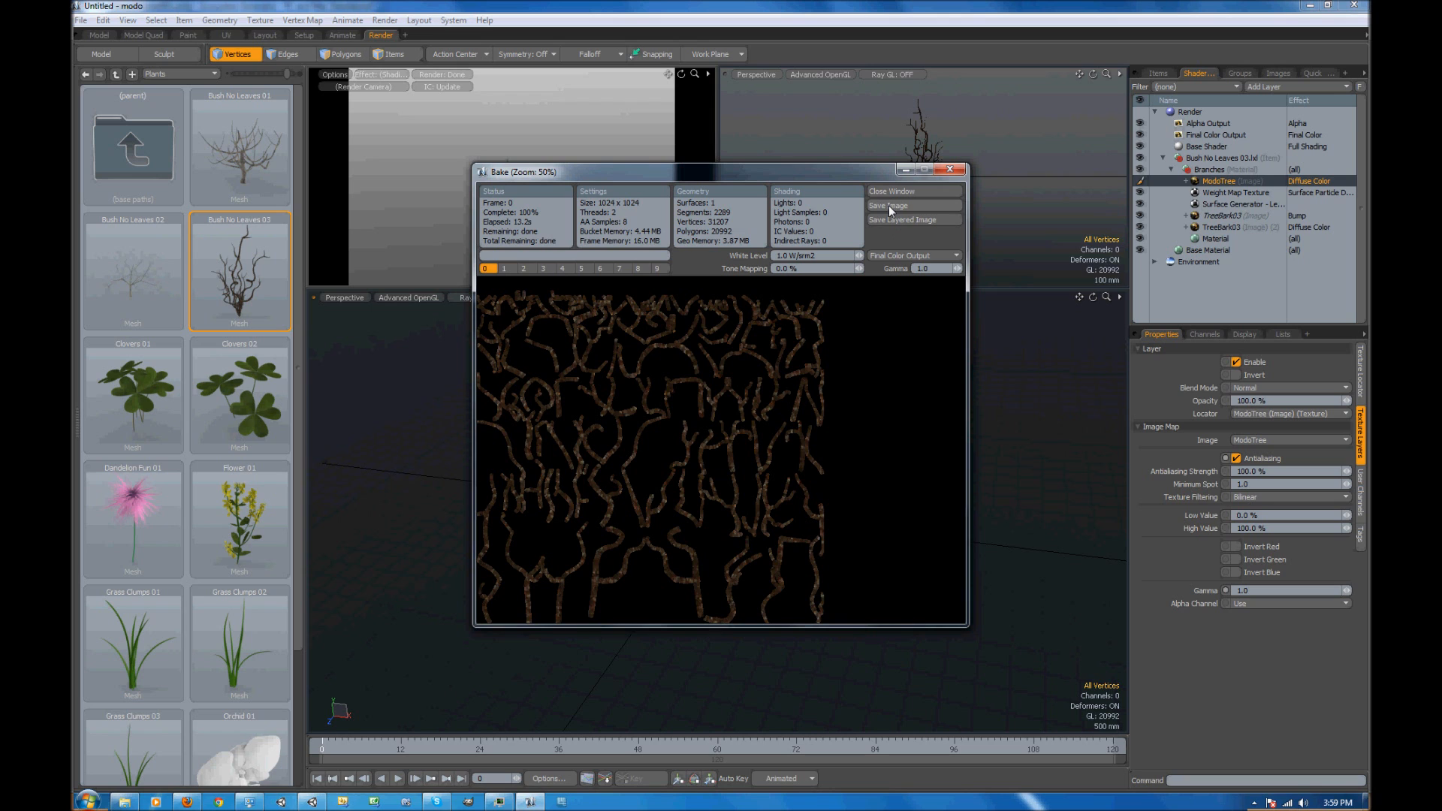
pyautogui.click(894, 192)
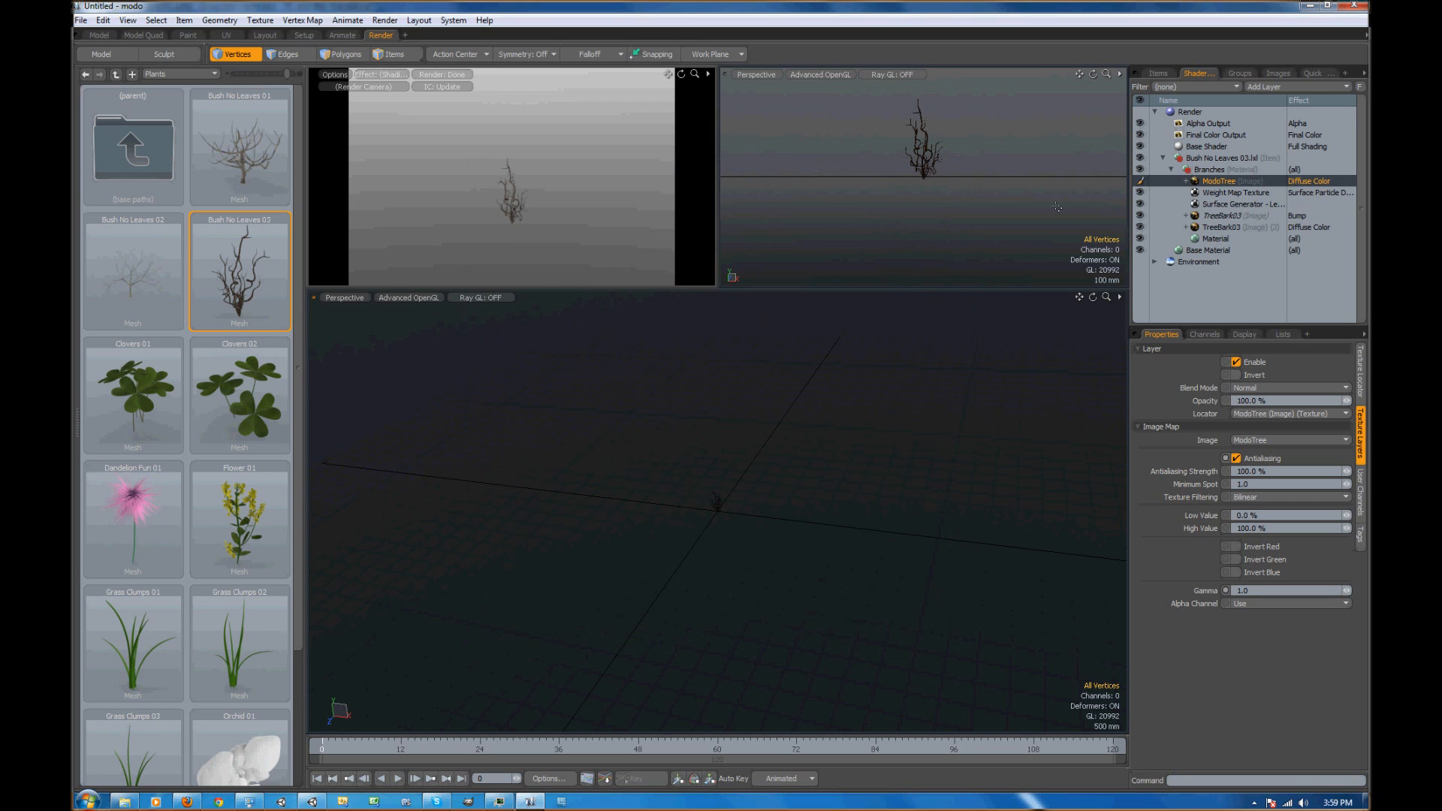
# Save the baked ModoTree image clip to its file
pyautogui.click(1277, 73)
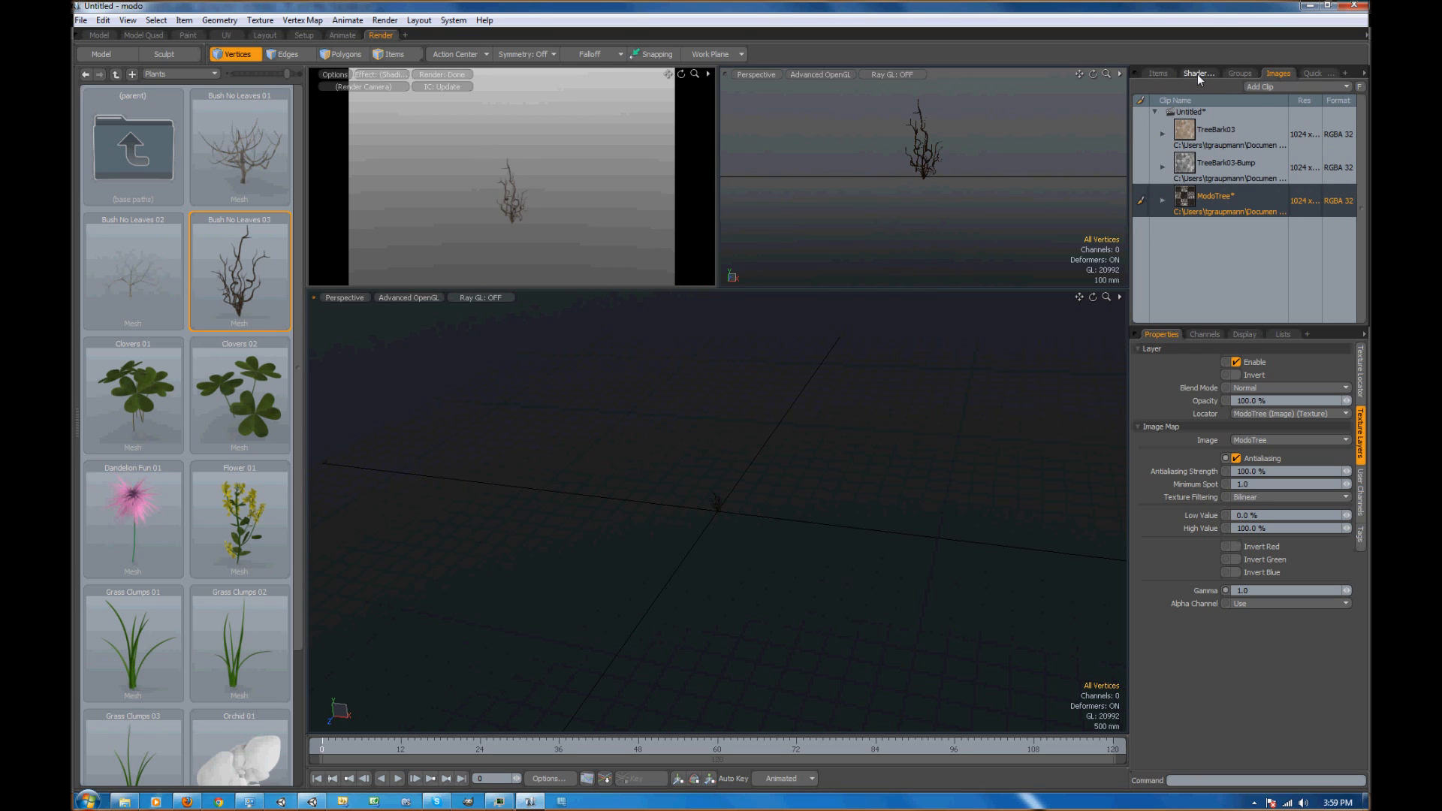
pyautogui.rightClick(1210, 201)
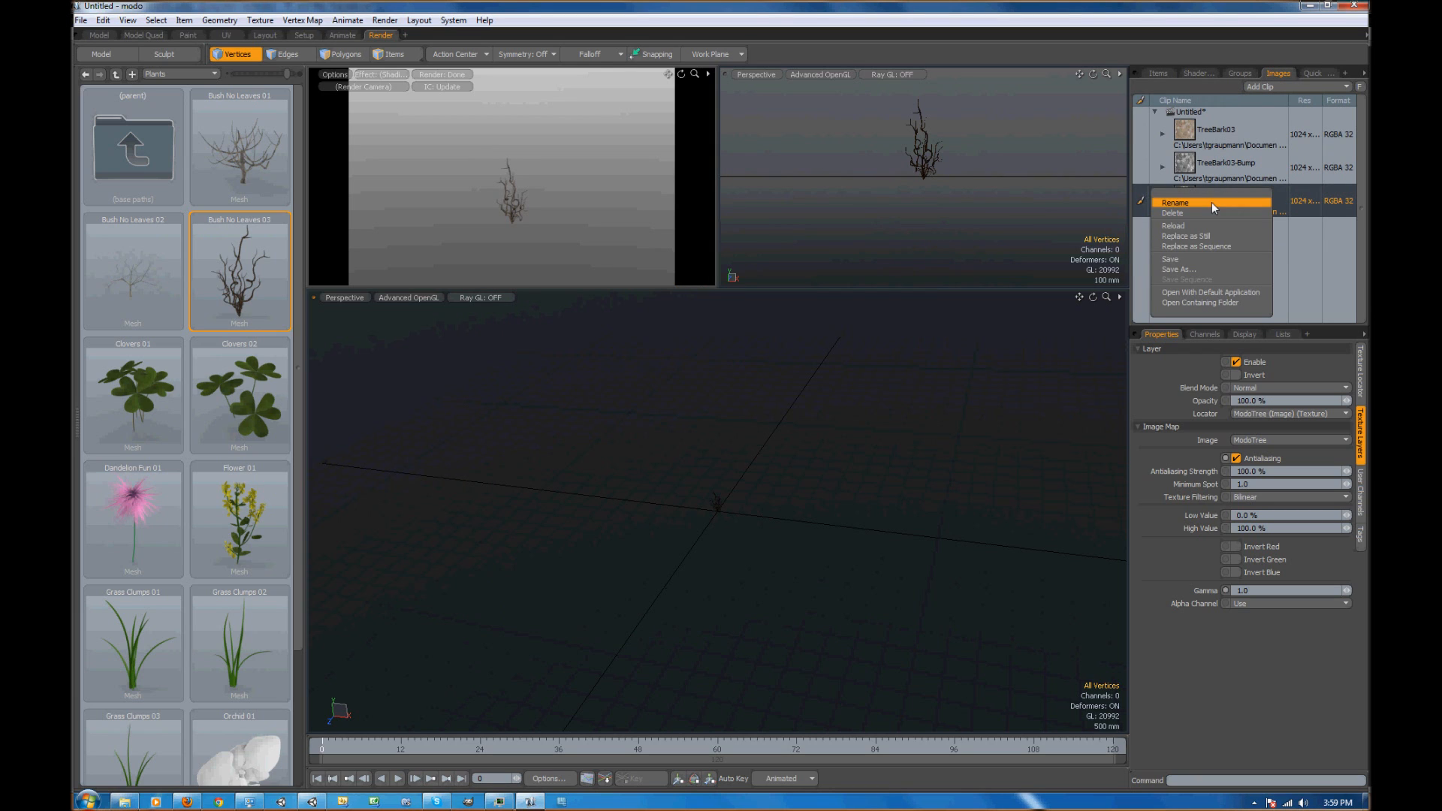
pyautogui.click(1198, 259)
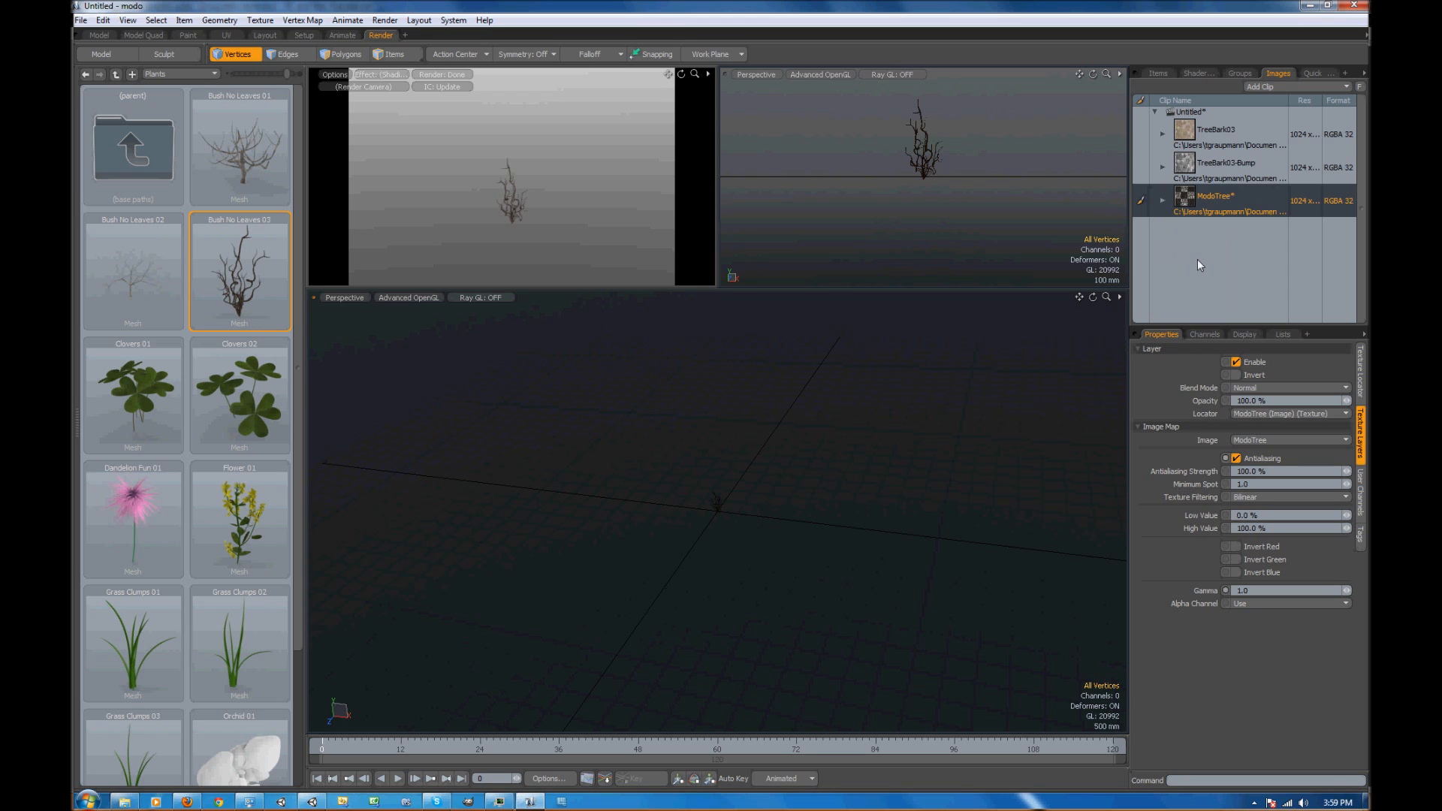
pyautogui.click(1157, 72)
pyautogui.rightClick(1237, 148)
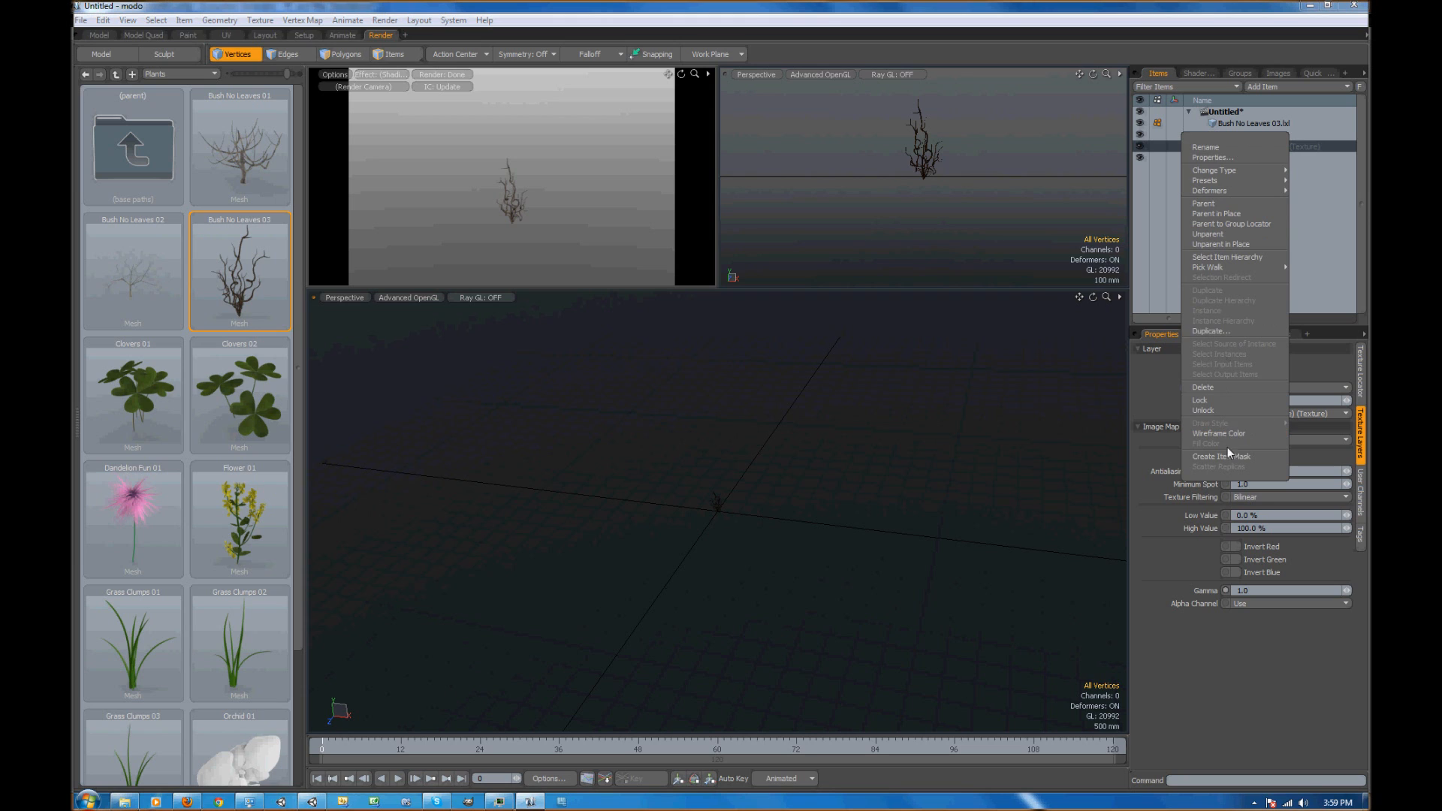
pyautogui.moveTo(1240, 185)
pyautogui.click(1308, 147)
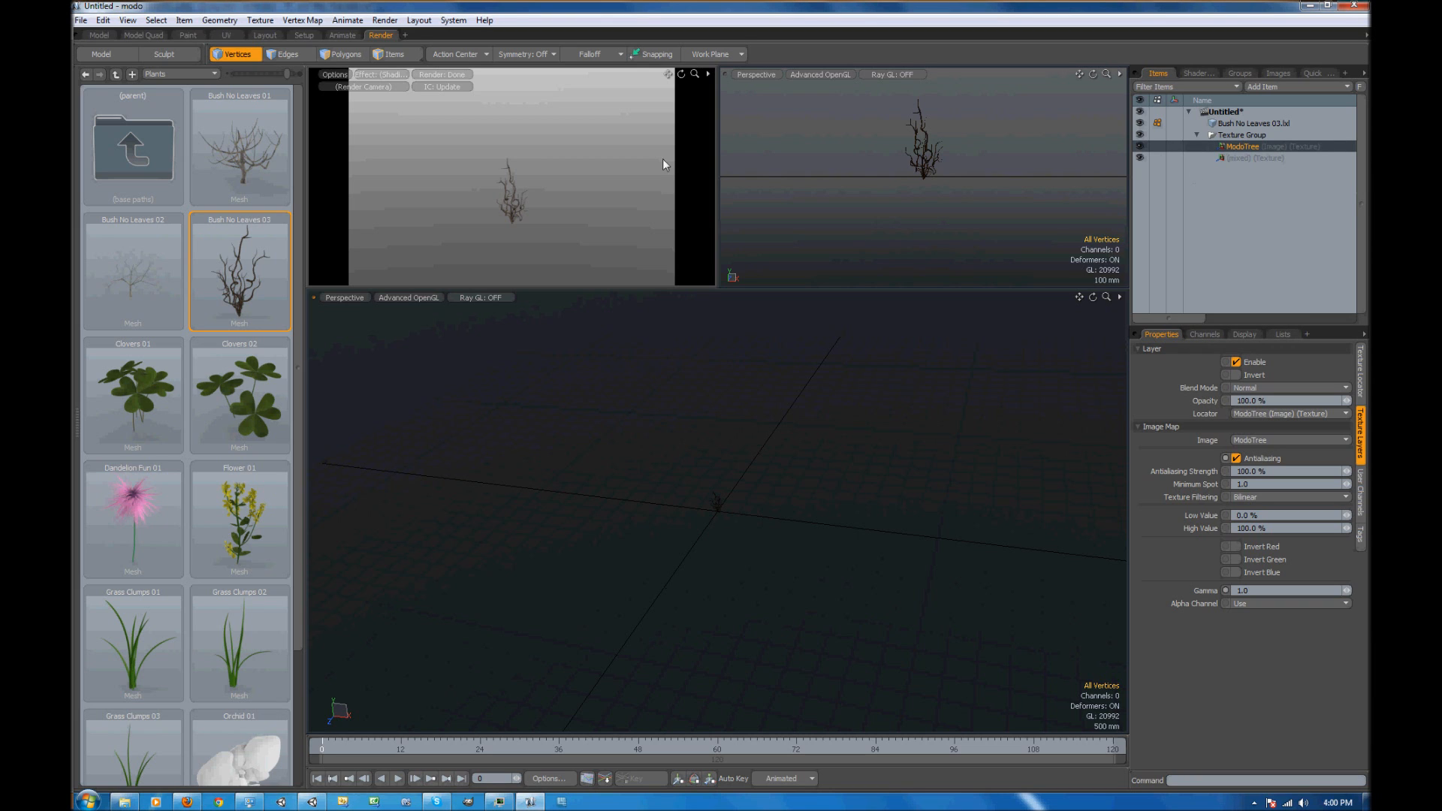
# Save the scene as an Autodesk FBX named ModoTree in FoliageItems/Prefabs, accepting the limited texture export
pyautogui.click(80, 20)
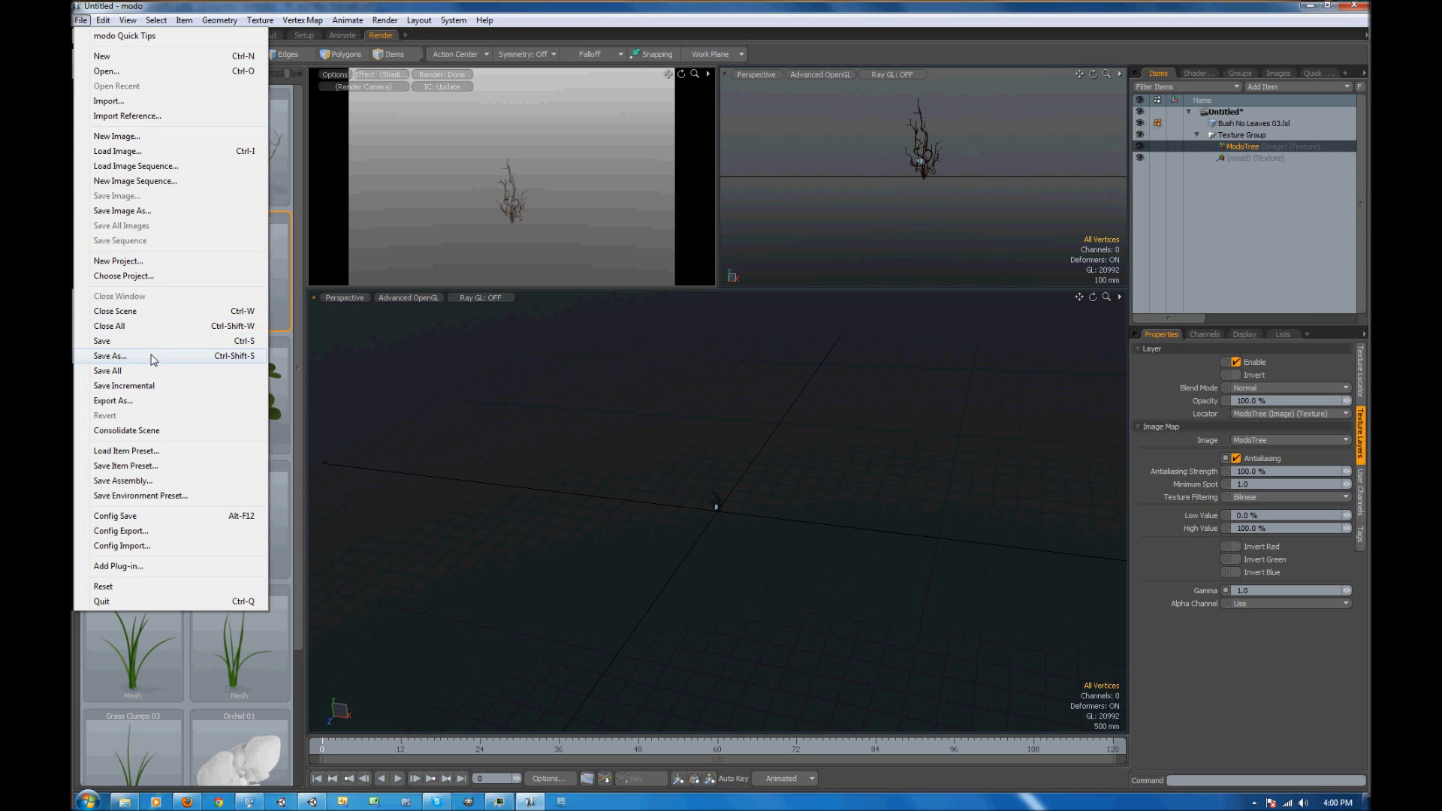
pyautogui.click(112, 356)
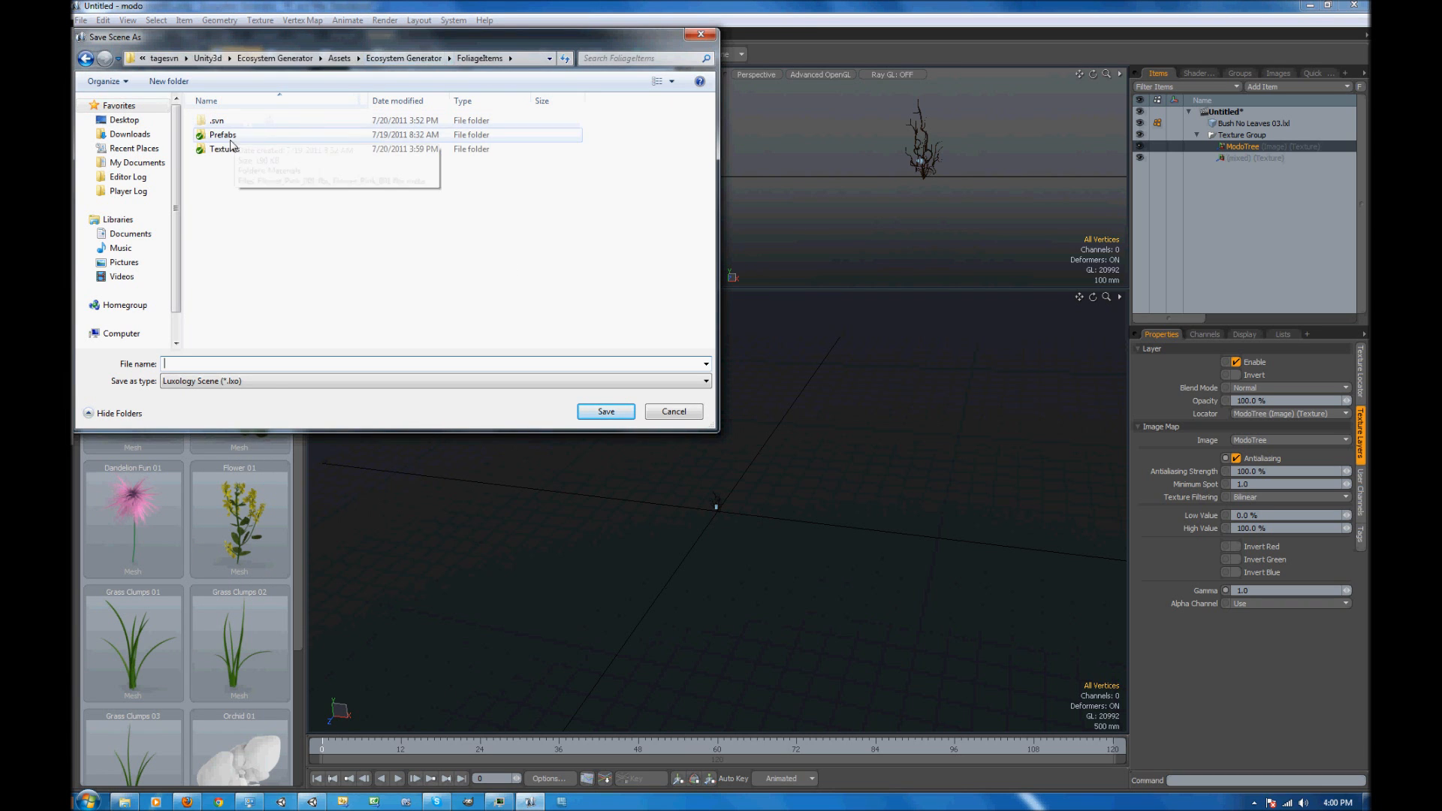
pyautogui.click(277, 390)
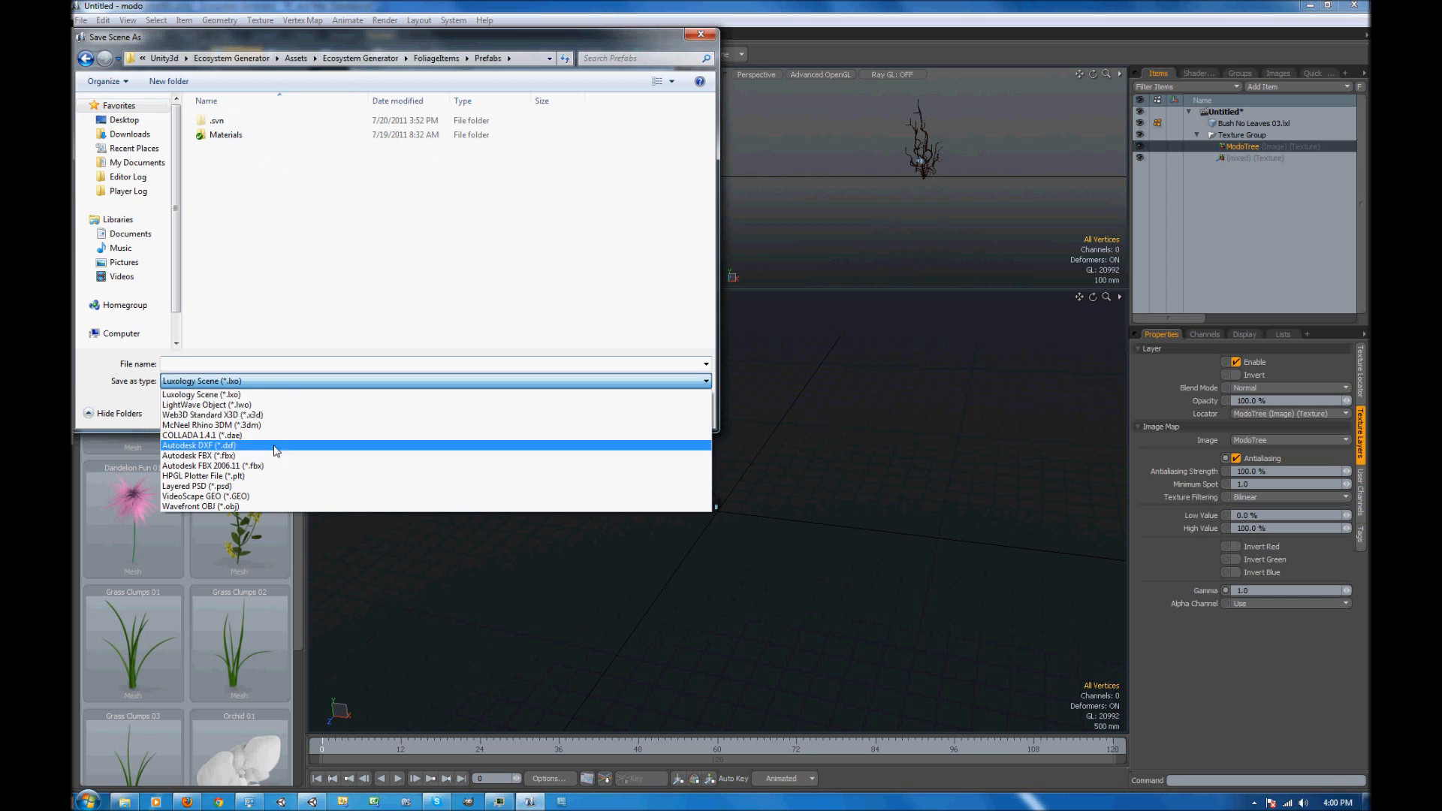
pyautogui.click(271, 455)
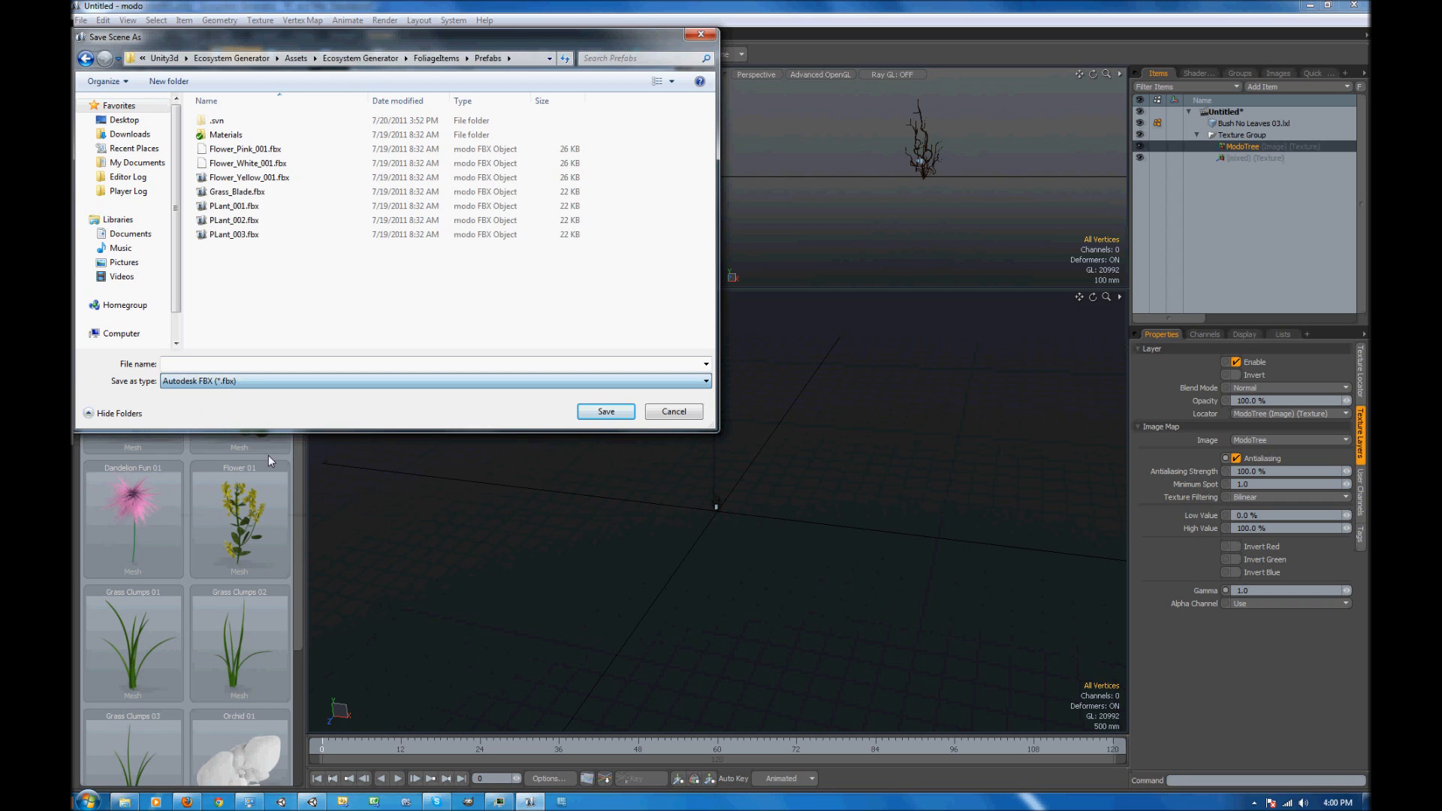
pyautogui.click(235, 360)
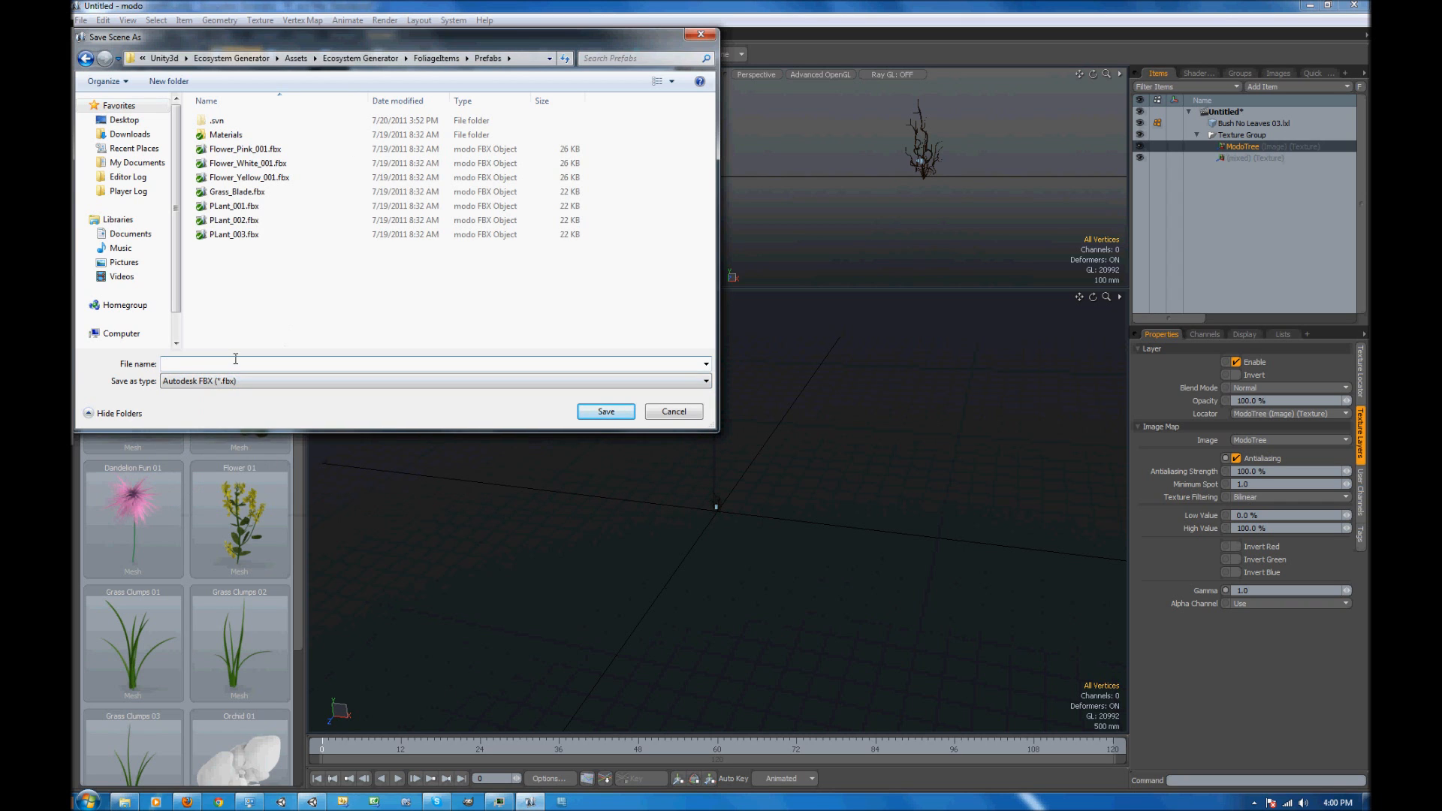
pyautogui.write('ModoTree')
pyautogui.click(596, 413)
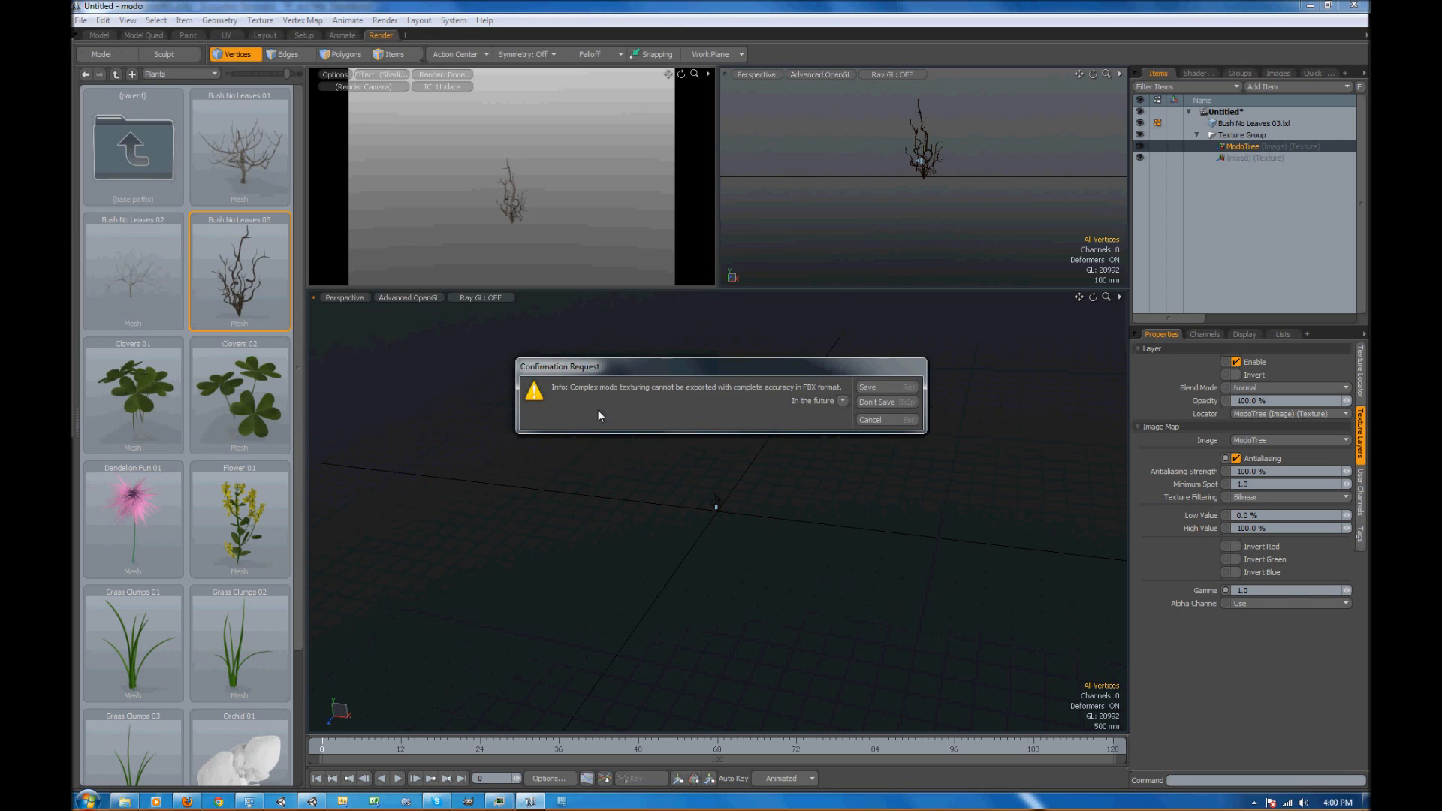
pyautogui.click(878, 386)
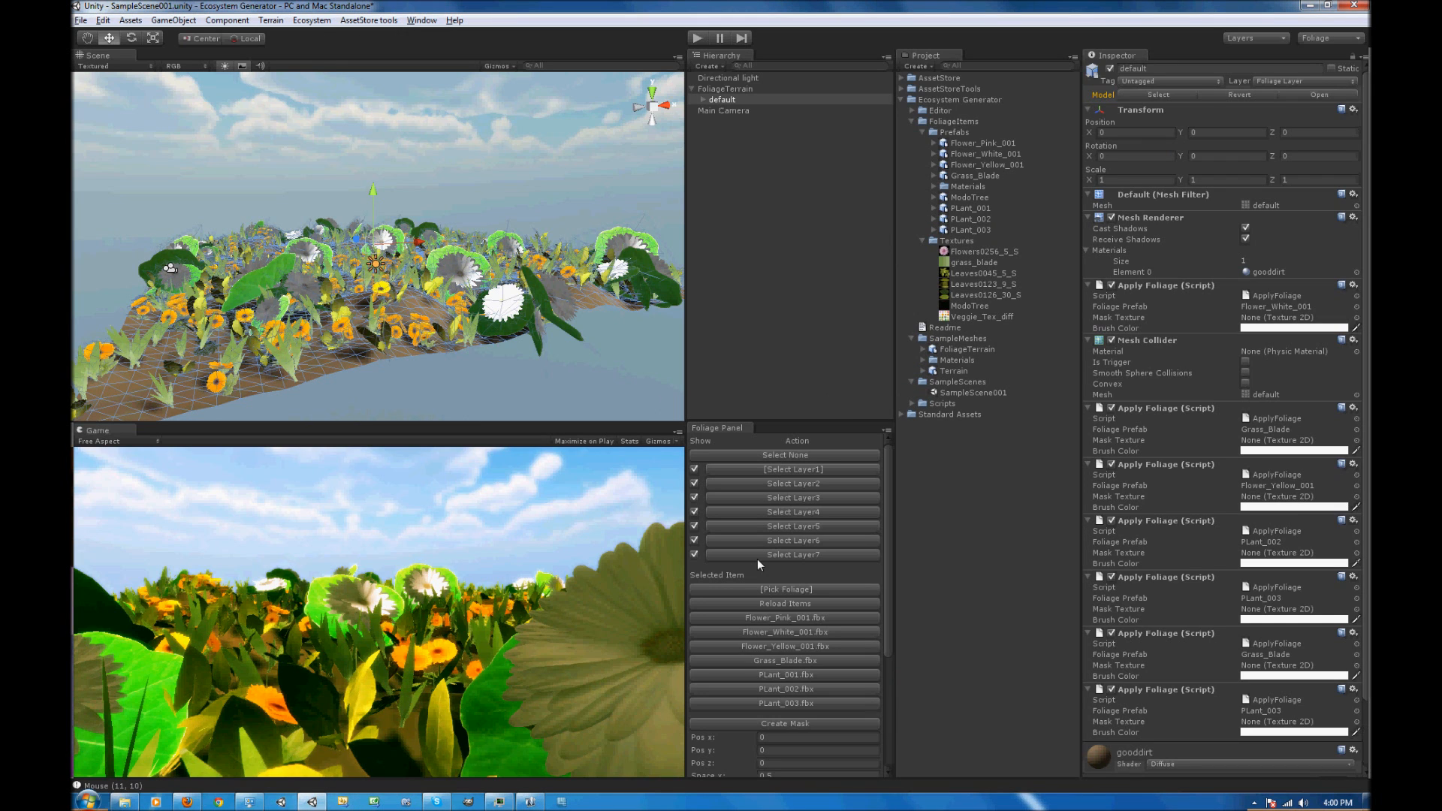
# Switch to Unity, reload the foliage items, try ModoTree as Layer1's foliage and return to Flower_White_001
pyautogui.click(774, 605)
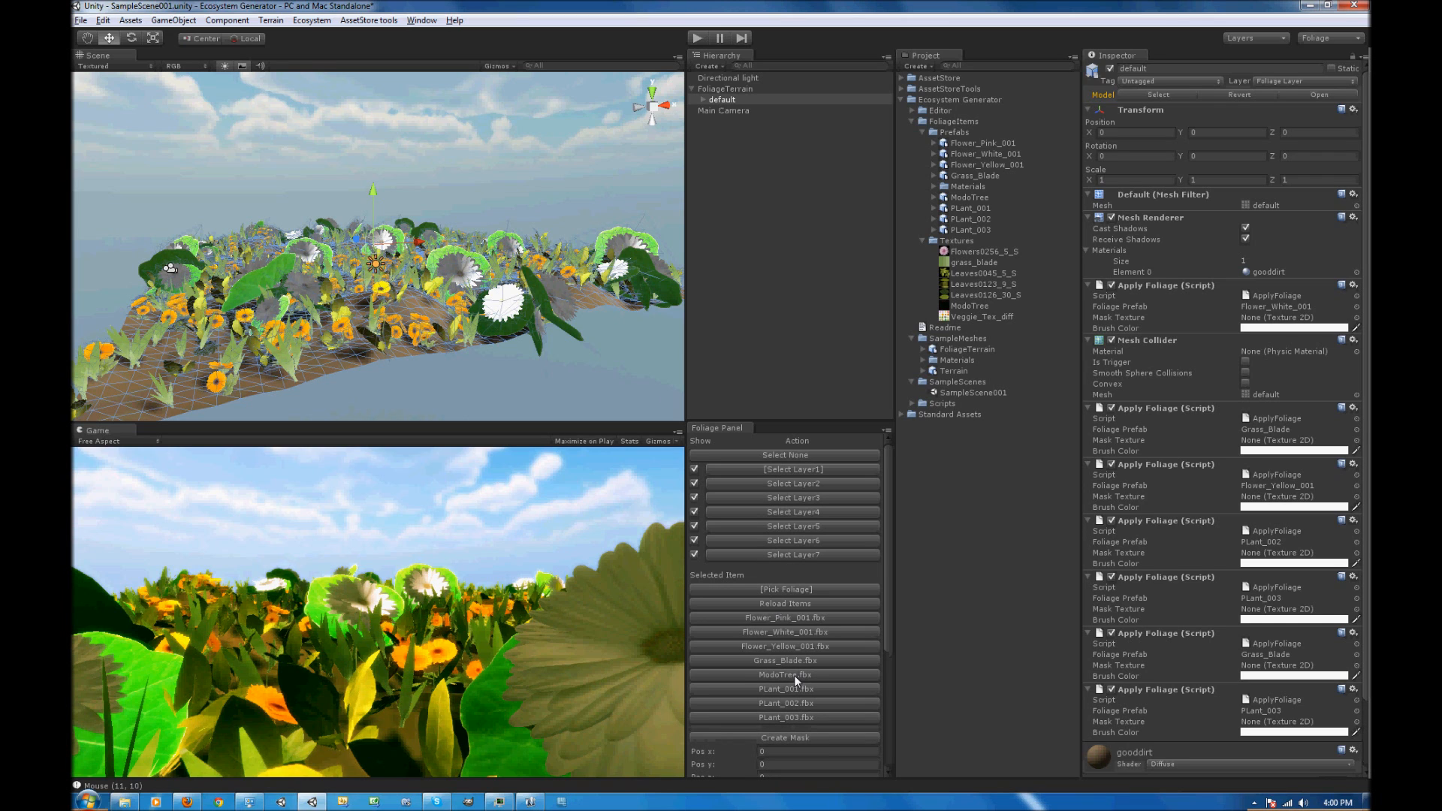
pyautogui.click(794, 675)
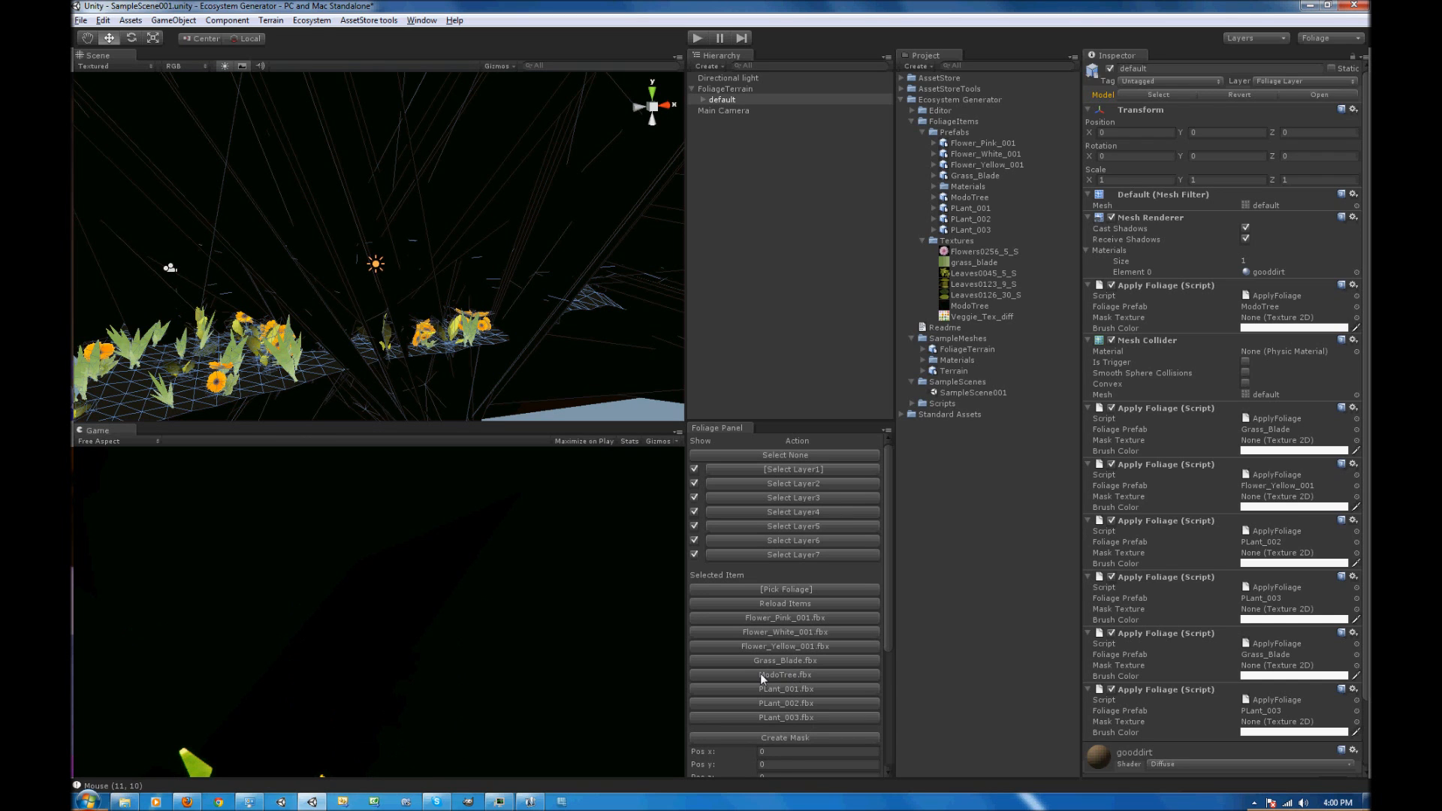
pyautogui.click(877, 637)
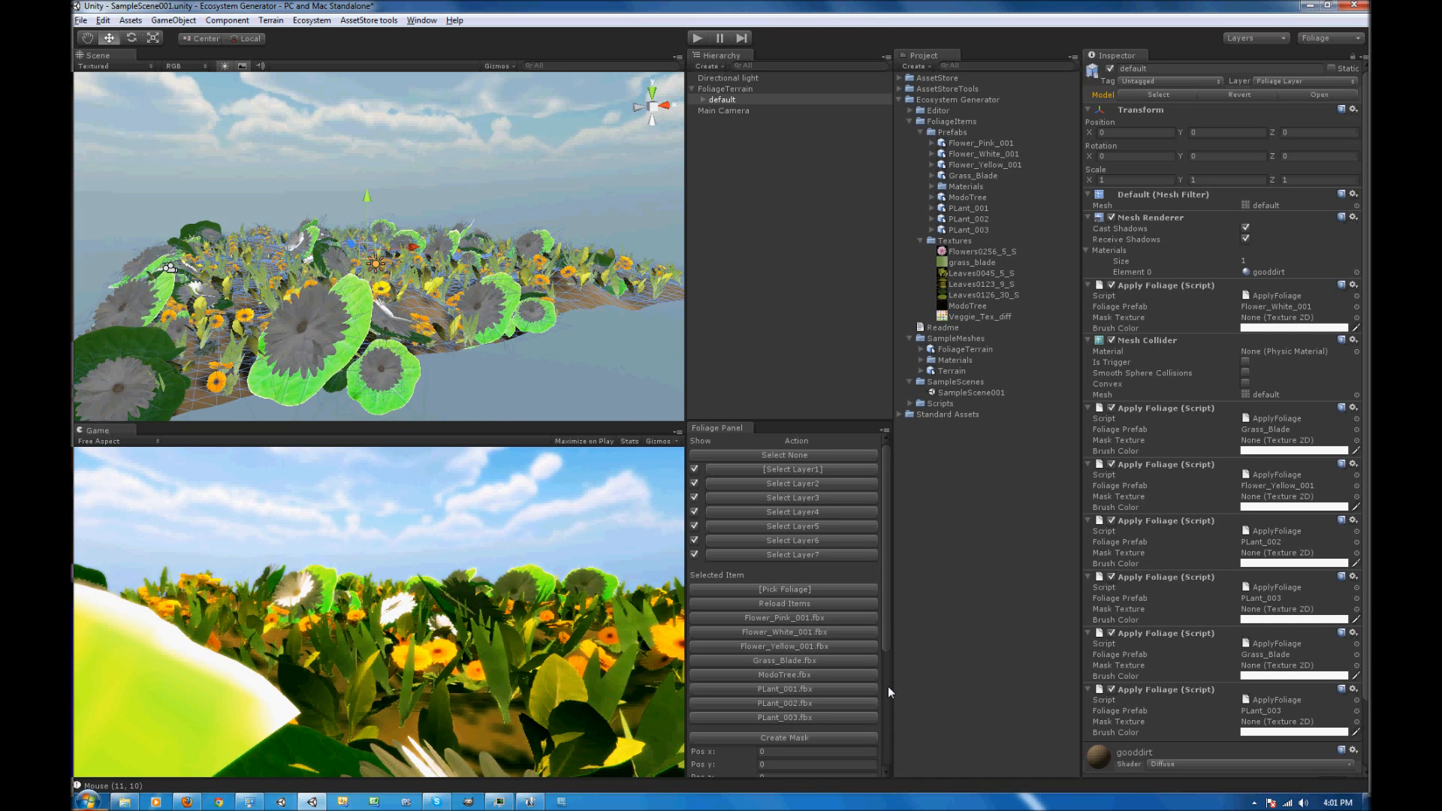
# Set the minimum scale of Layer1's foliage to 1 on the x, y and z axes
pyautogui.scroll(-5, 885, 686)
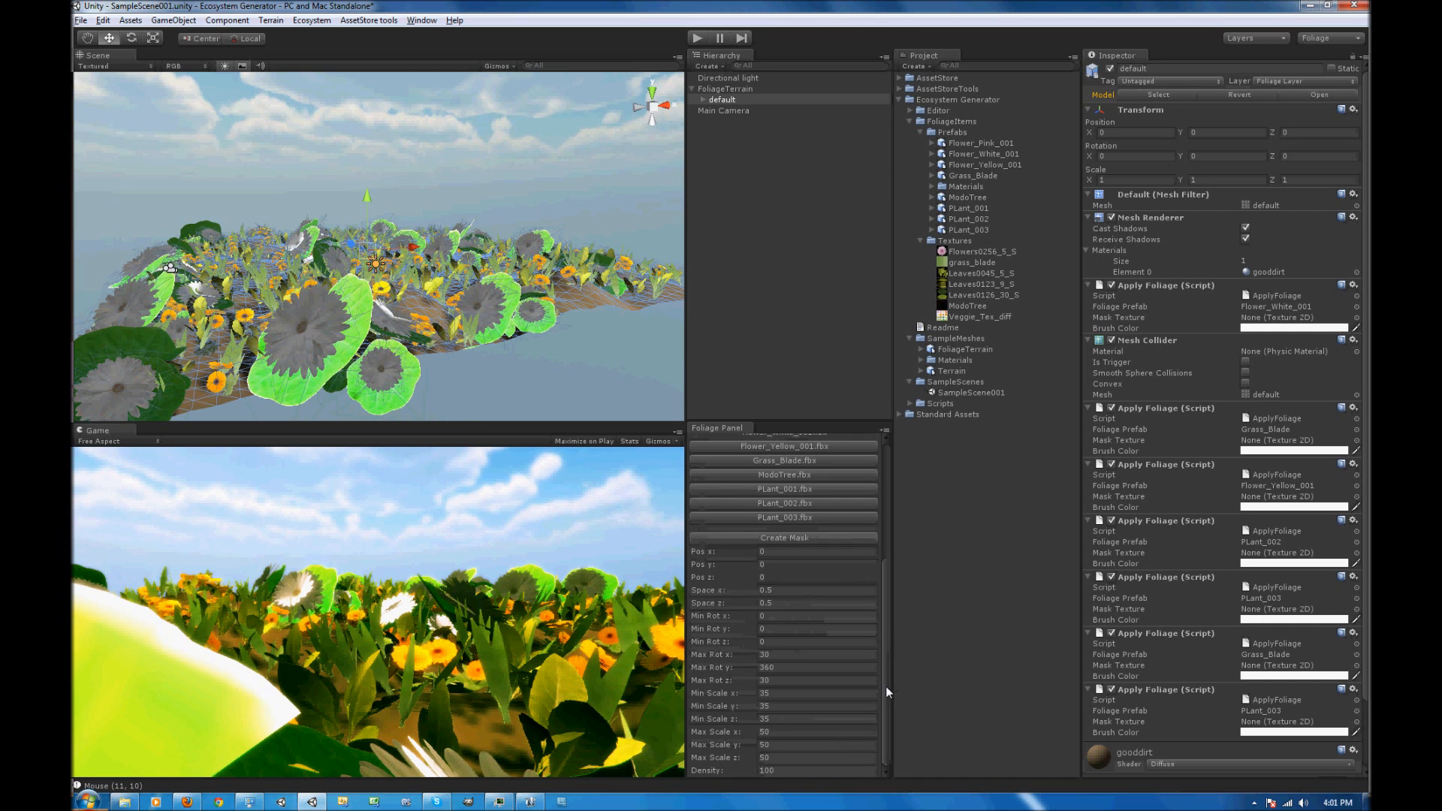
pyautogui.click(781, 694)
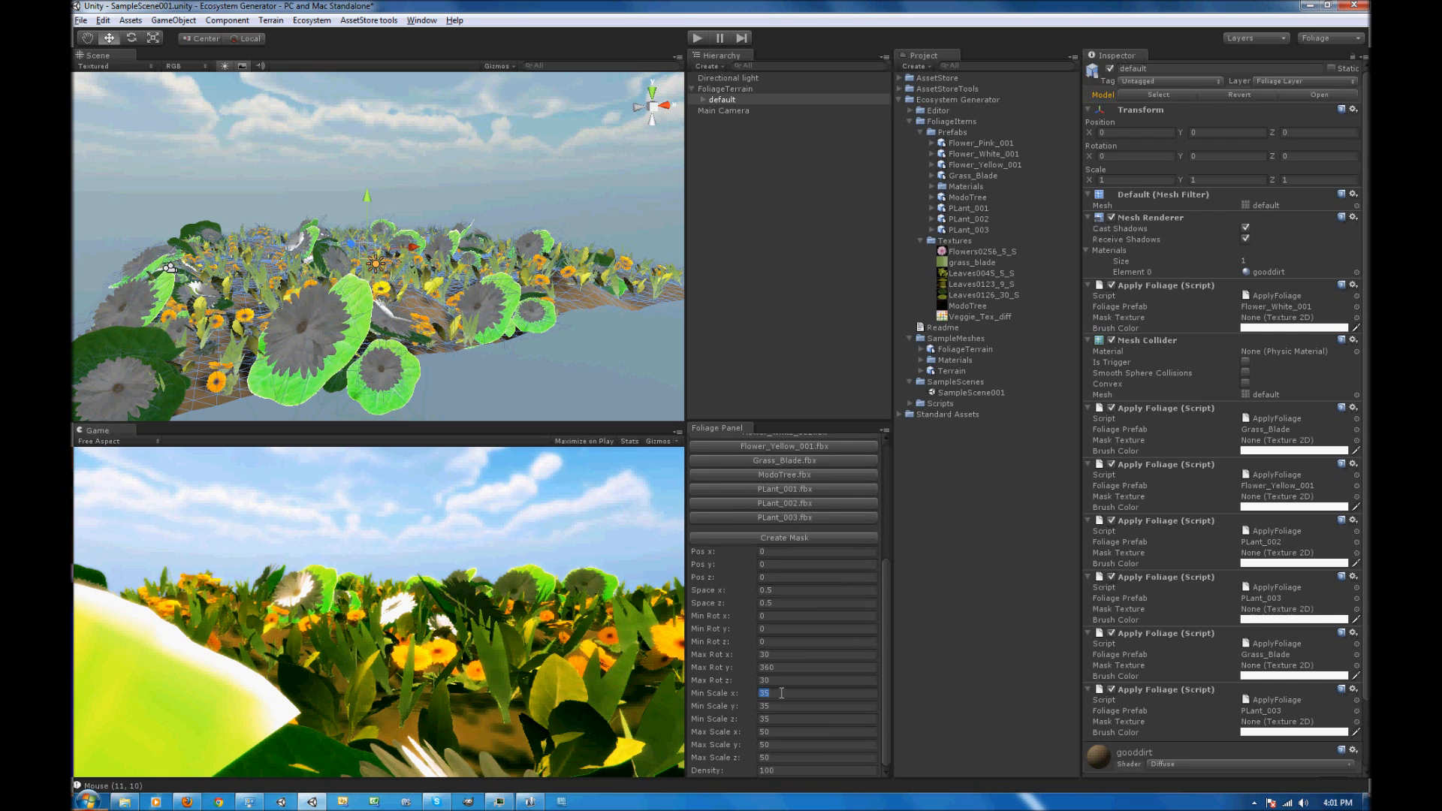
pyautogui.write('1')
pyautogui.press('Tab')
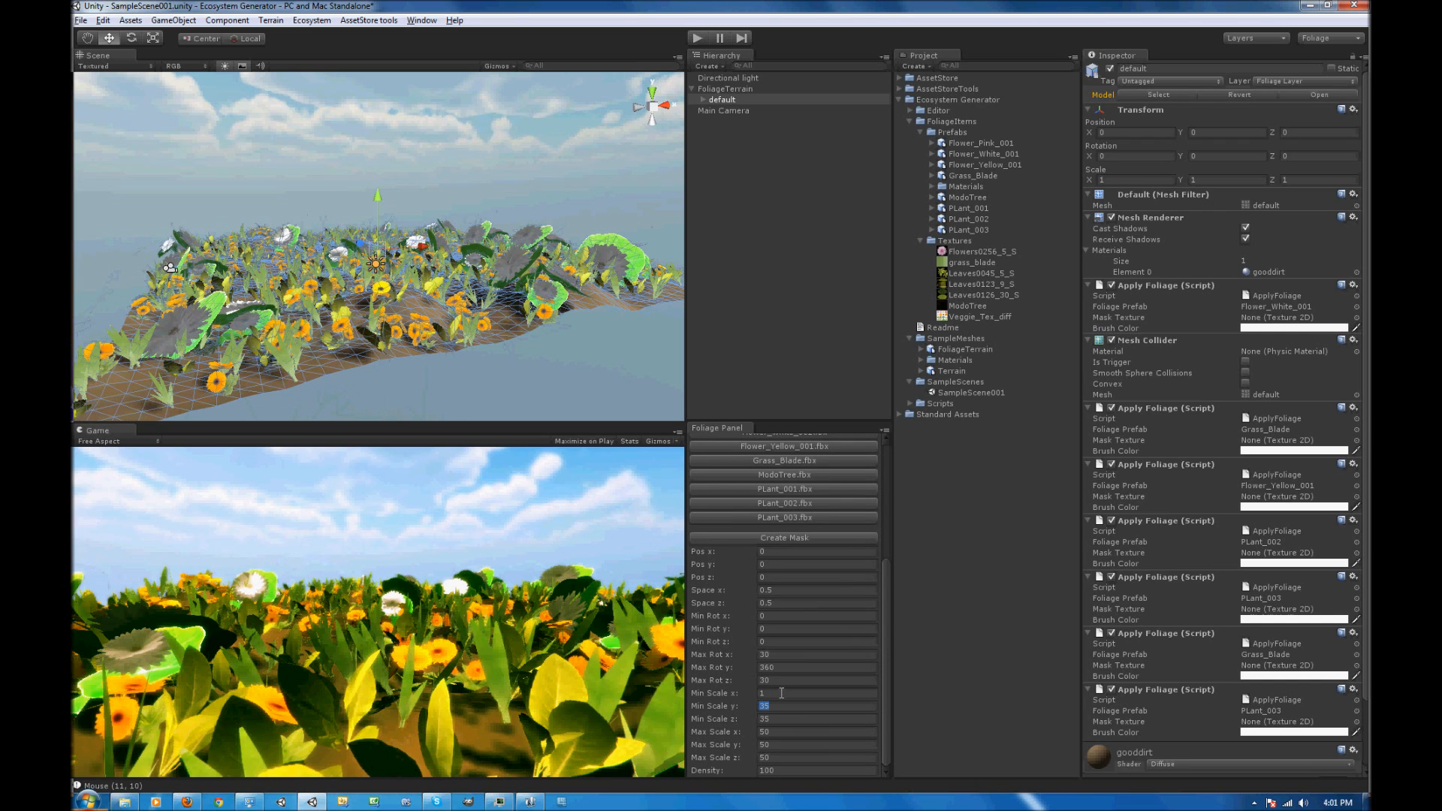
pyautogui.write('1')
pyautogui.press('Tab')
pyautogui.write('1')
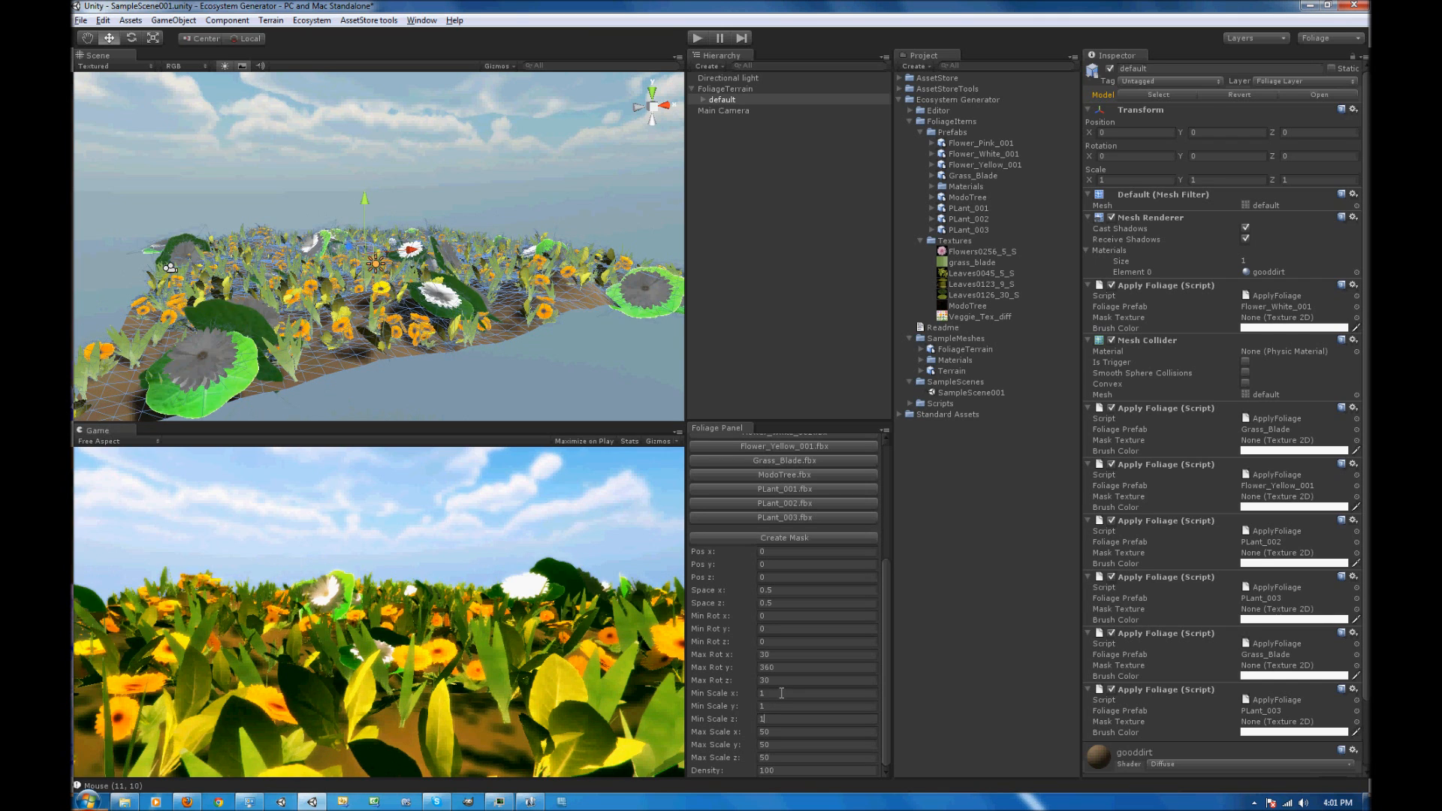
# Set the maximum scale of Layer1's foliage to 1 on the x, y and z axes
pyautogui.press('Tab')
pyautogui.write('1')
pyautogui.press('Tab')
pyautogui.write('1')
pyautogui.press('Tab')
pyautogui.write('1')
pyautogui.press('Tab')
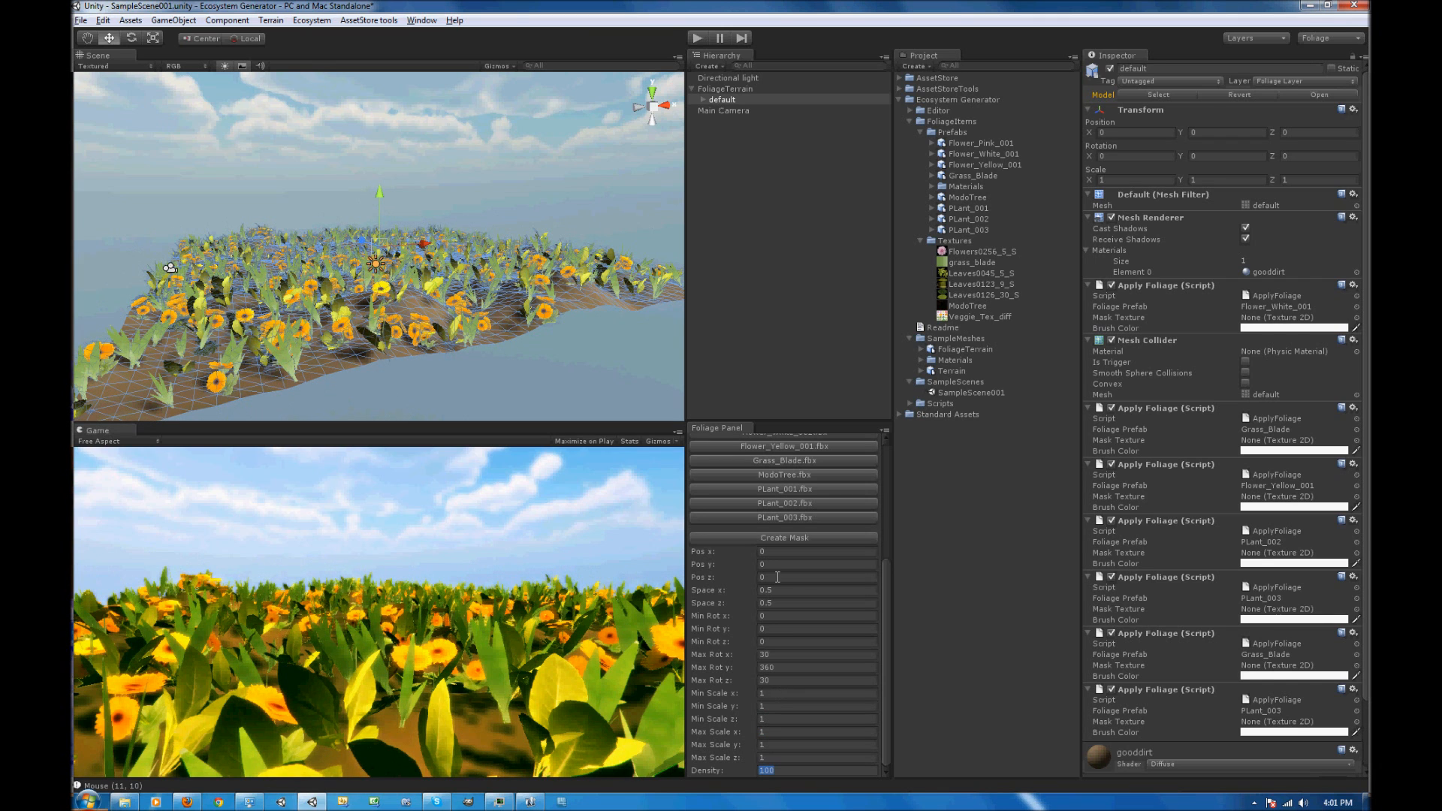
# Assign ModoTree as Layer1's foliage and set its x and z spacing to 1
pyautogui.click(778, 476)
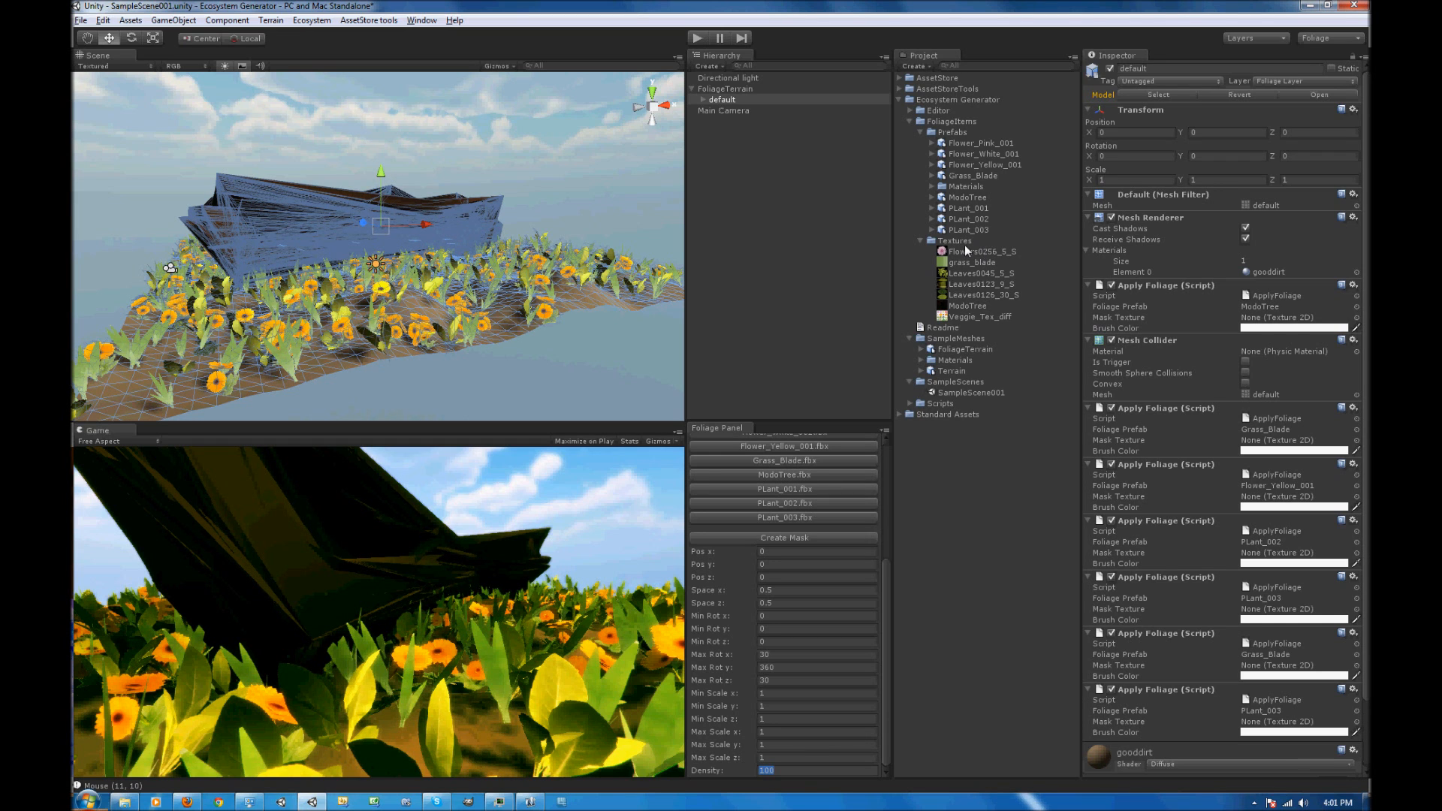
pyautogui.click(779, 589)
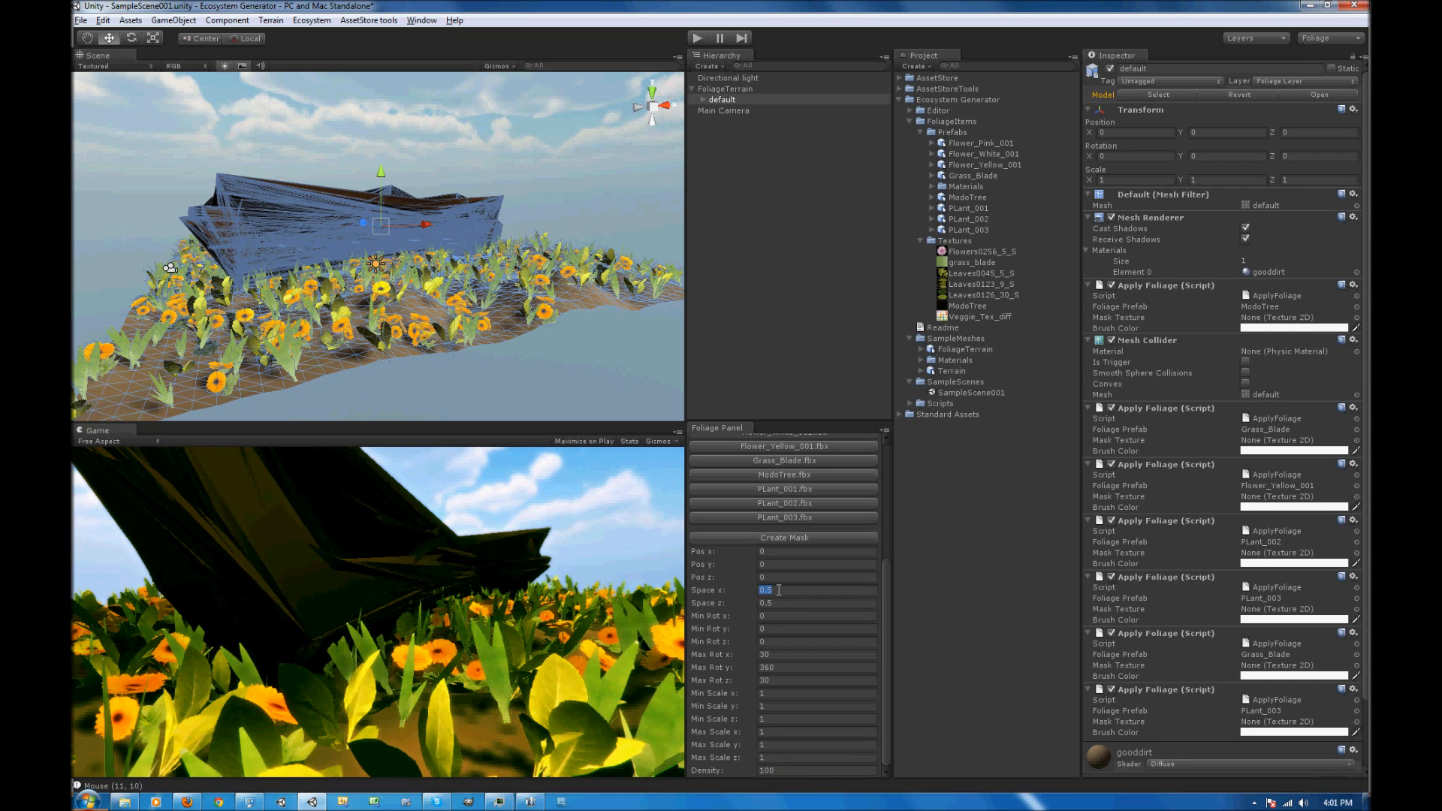
pyautogui.write('1')
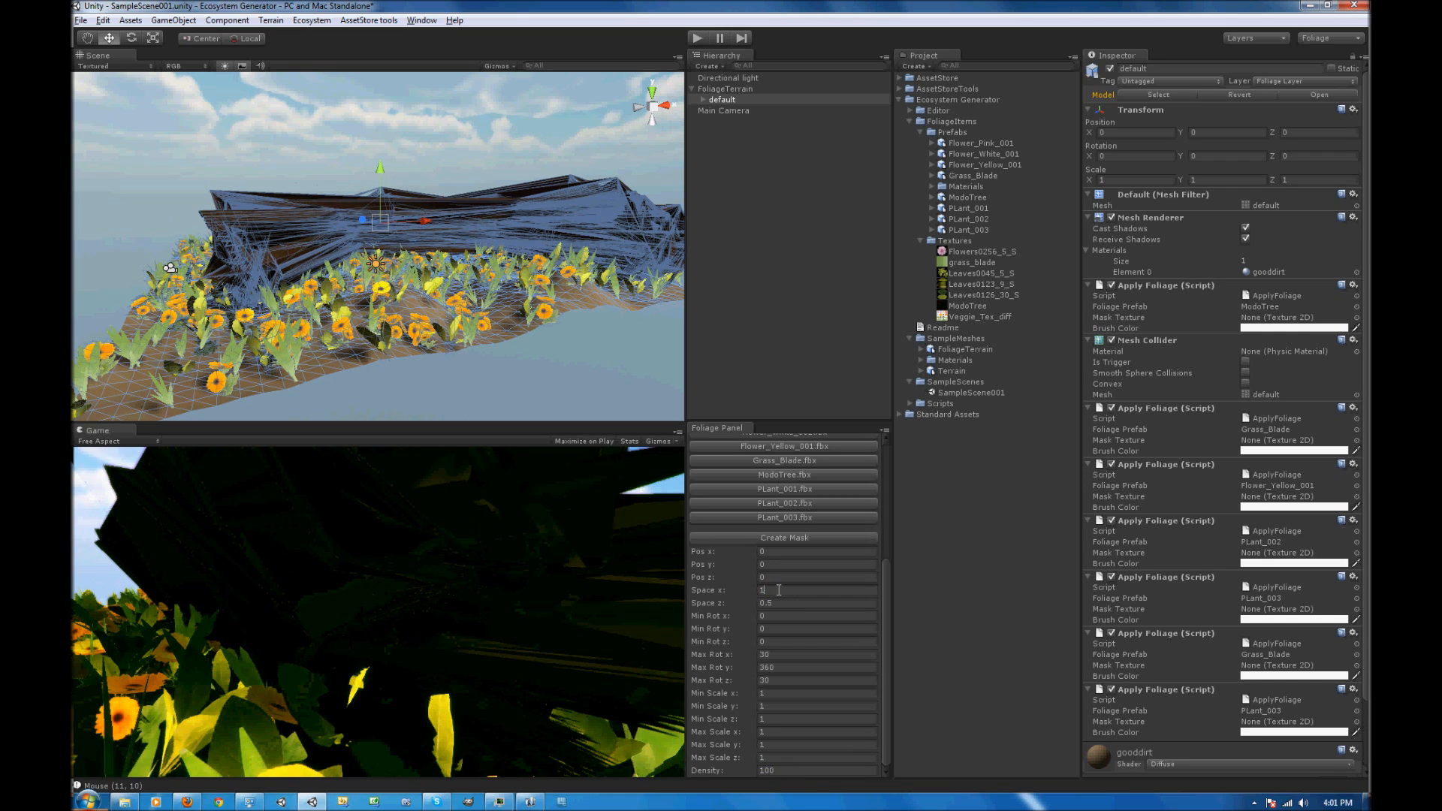
pyautogui.press('Tab')
pyautogui.write('1')
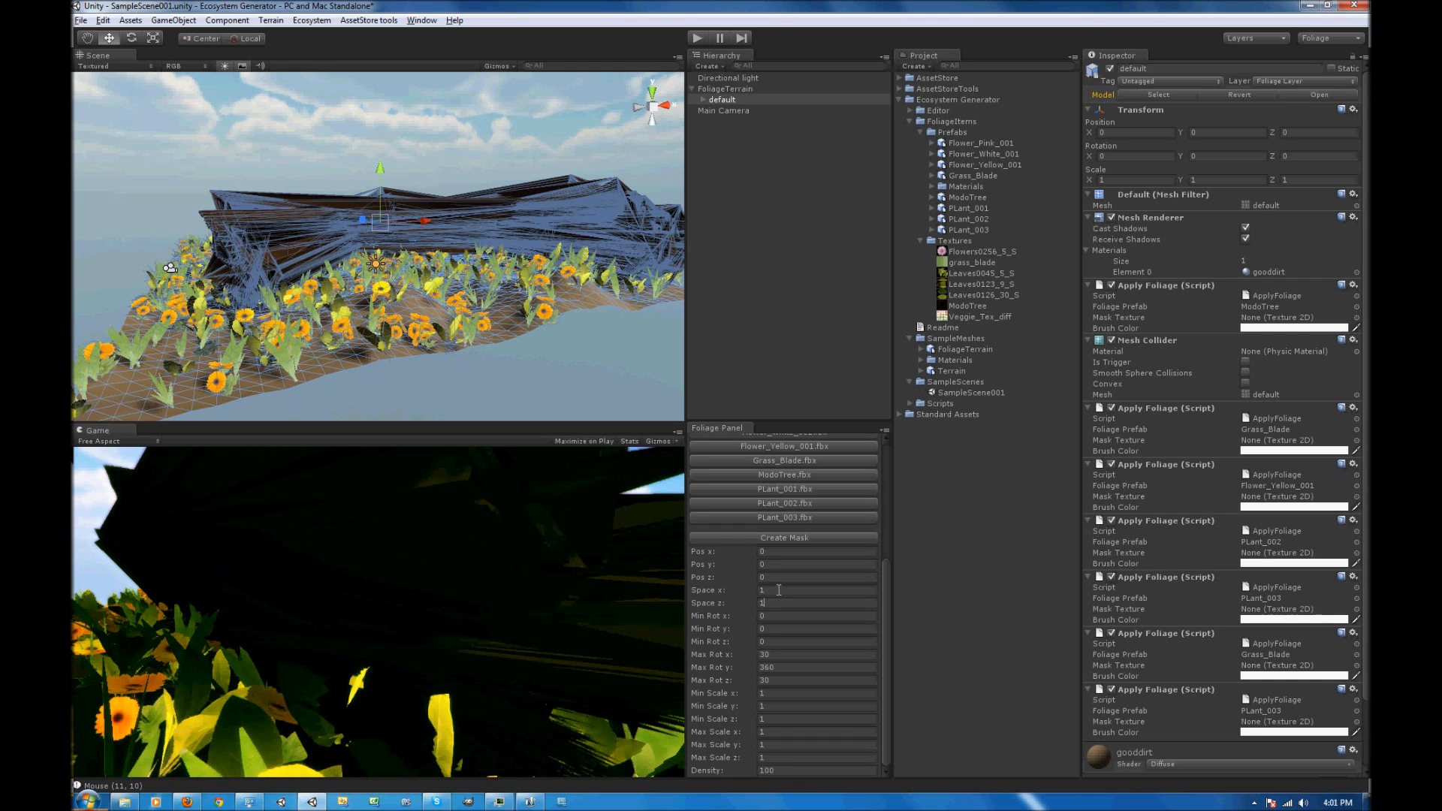
pyautogui.press('Tab')
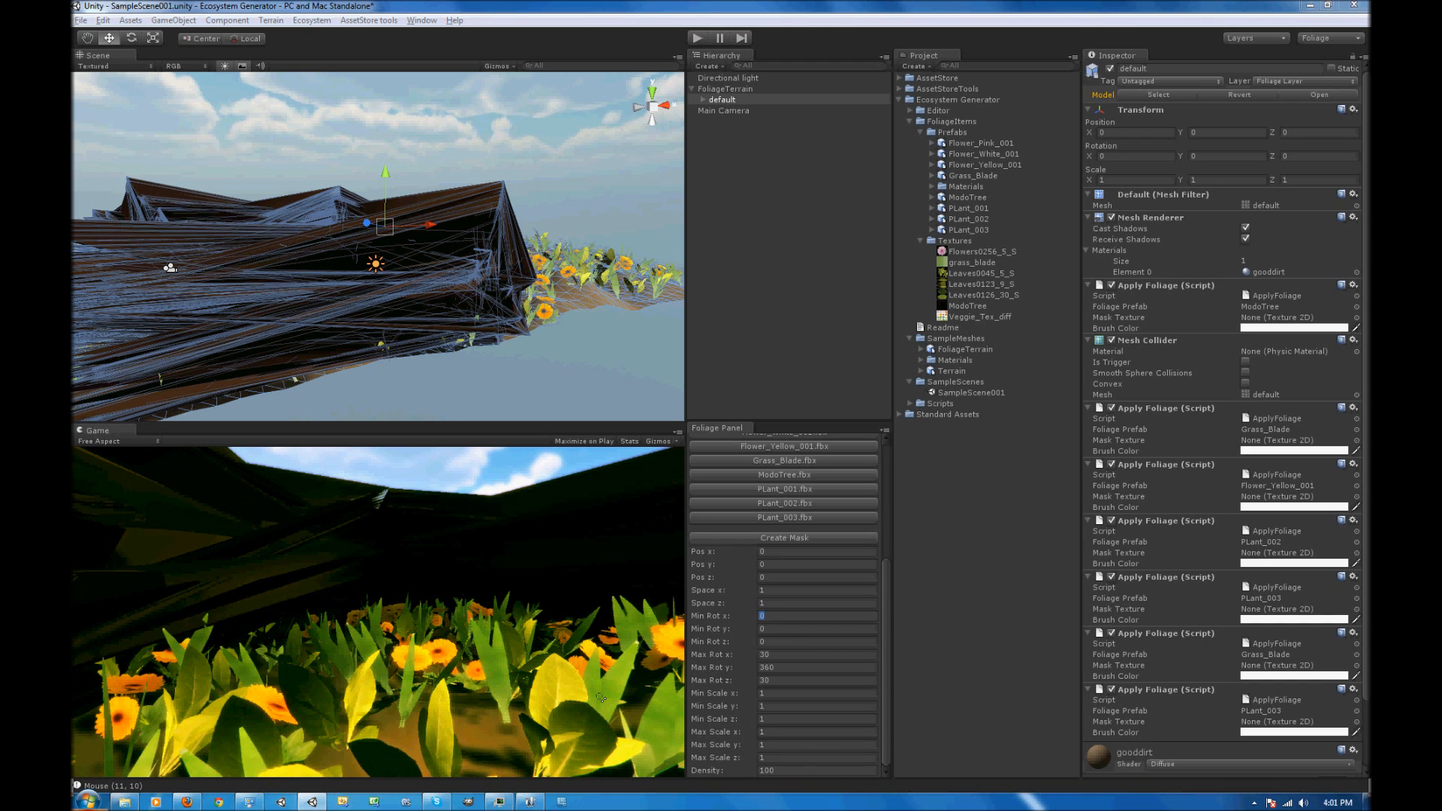
# Switch to modo and select all polygons of the bush mesh
pyautogui.hotkey('alt', 'Tab')
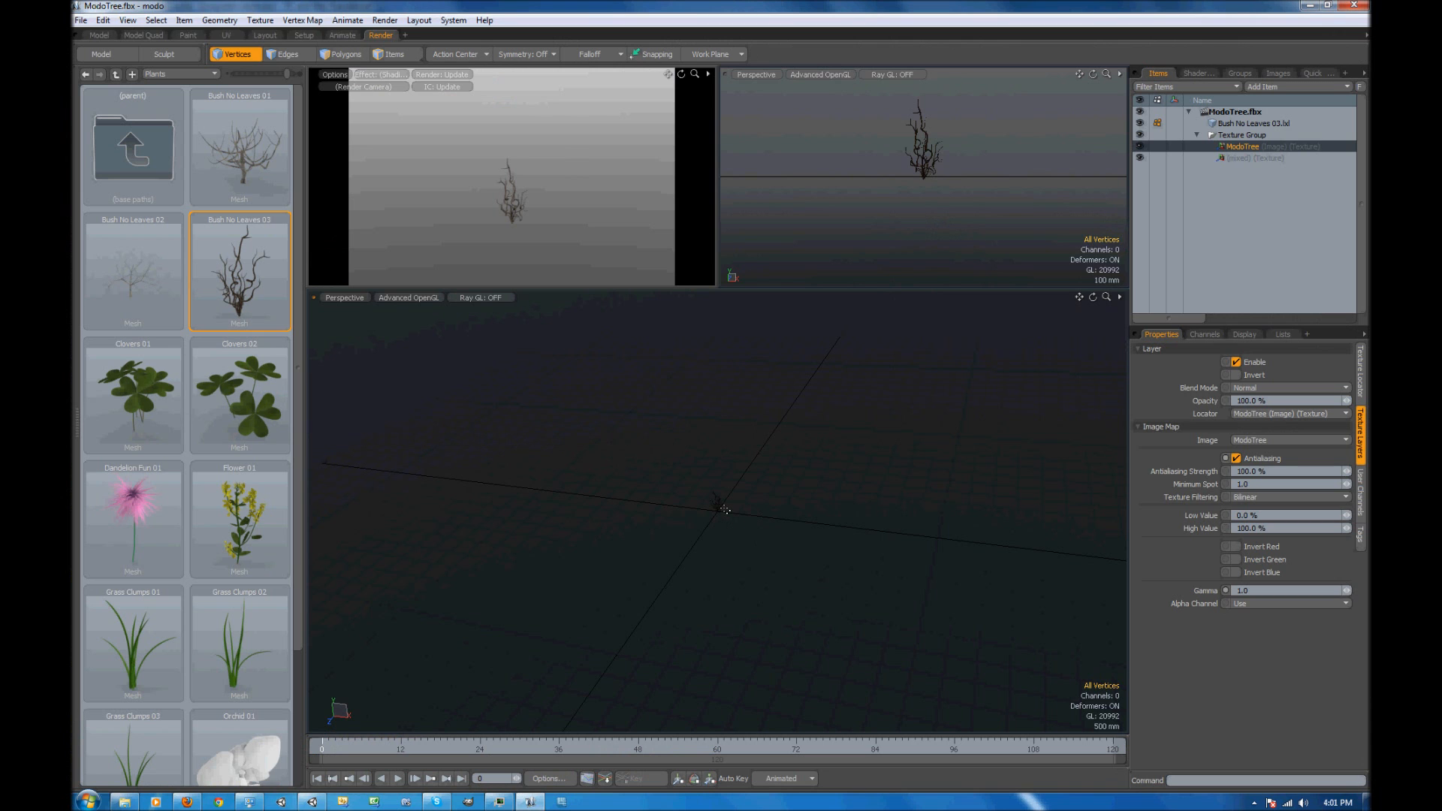
pyautogui.moveTo(724, 510); pyautogui.dragTo(716, 509)
pyautogui.press('a')
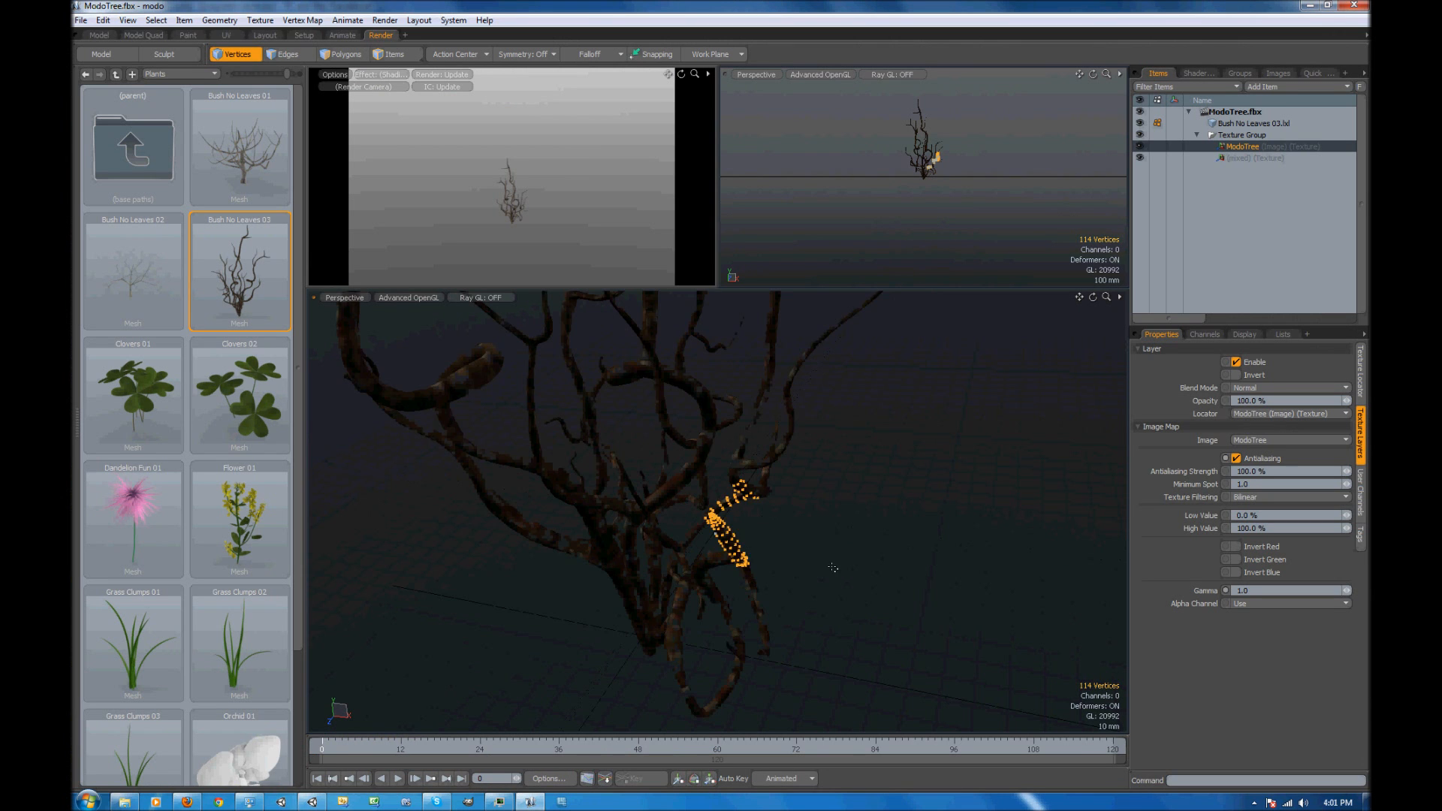
pyautogui.click(773, 572)
pyautogui.scroll(-5, 773, 572)
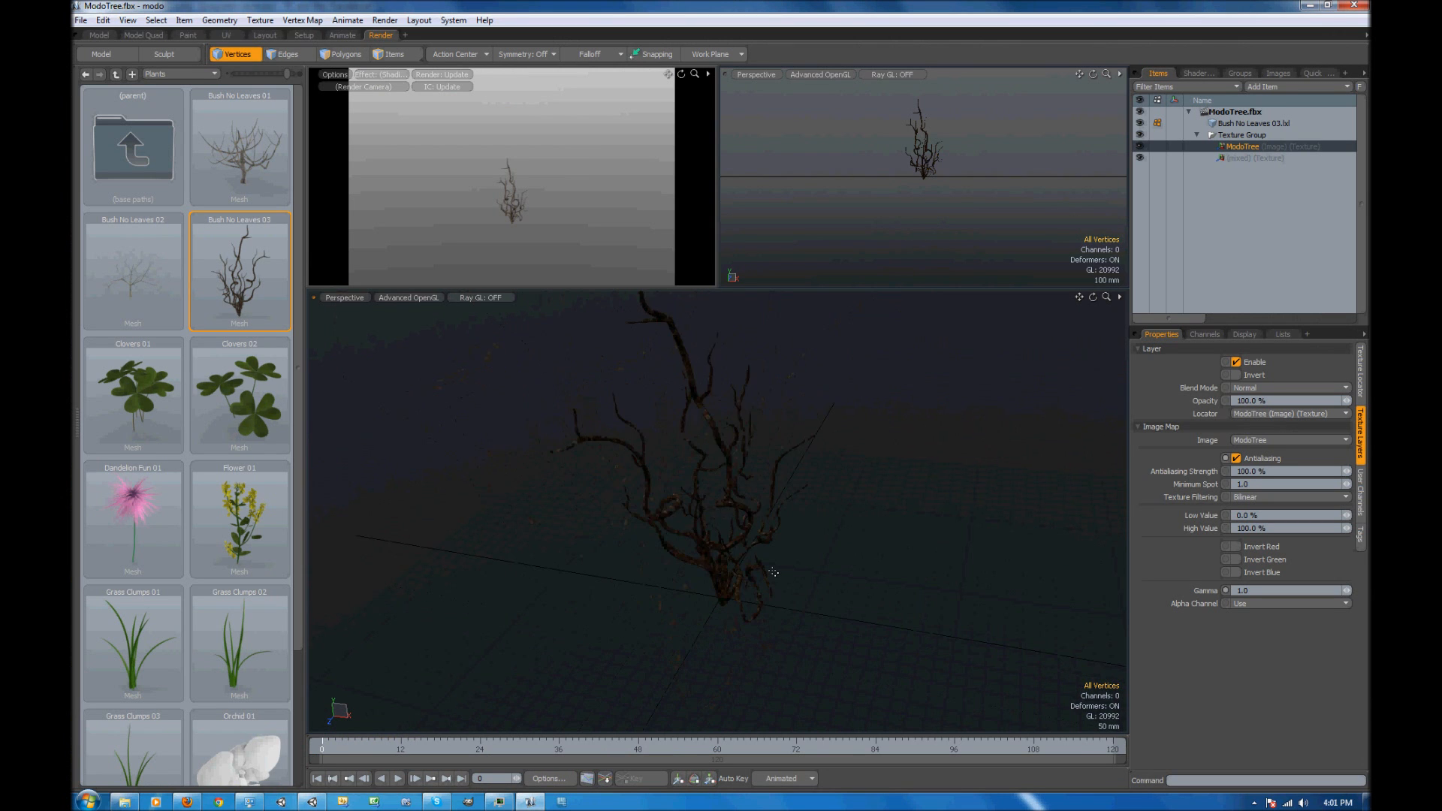
pyautogui.press('3')
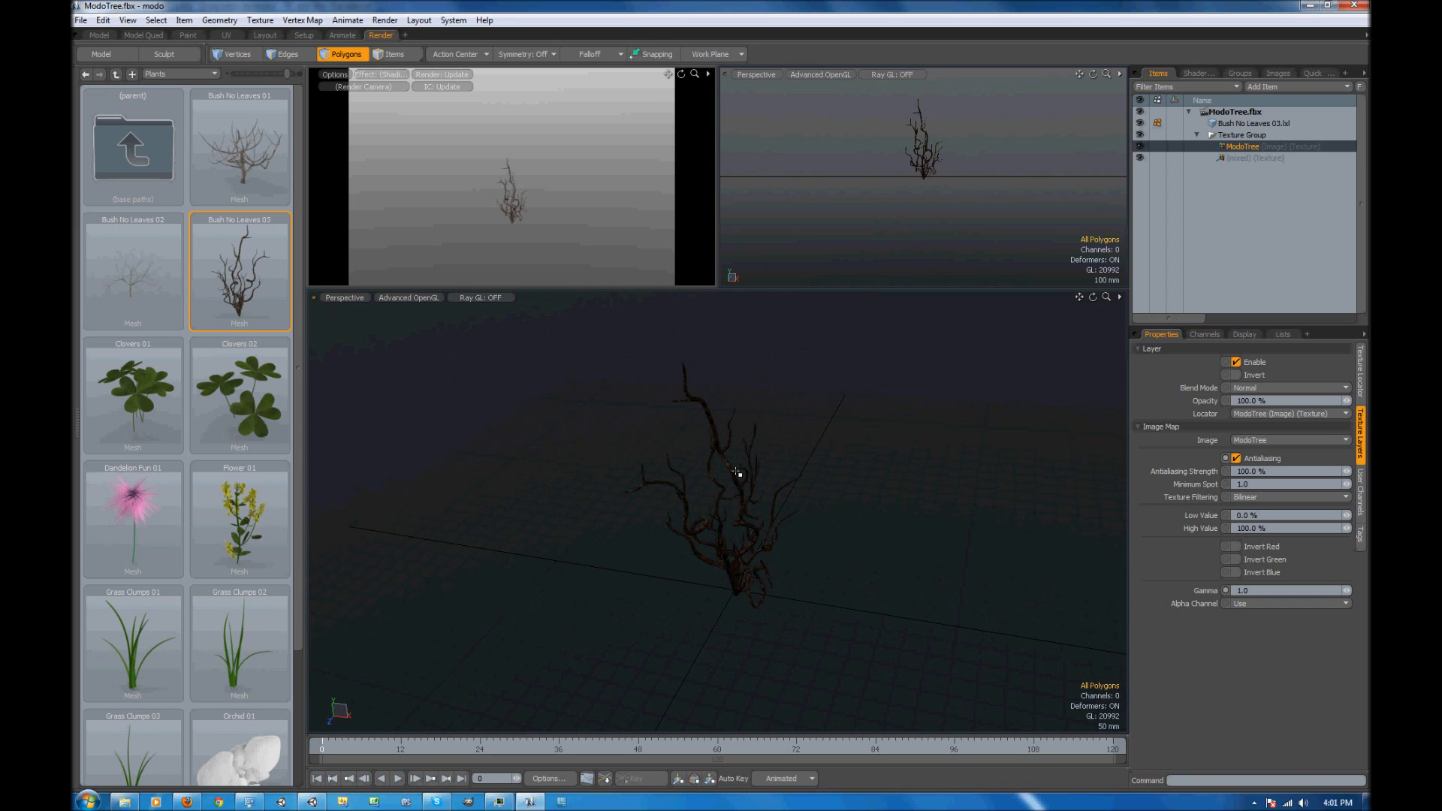
pyautogui.doubleClick(736, 473)
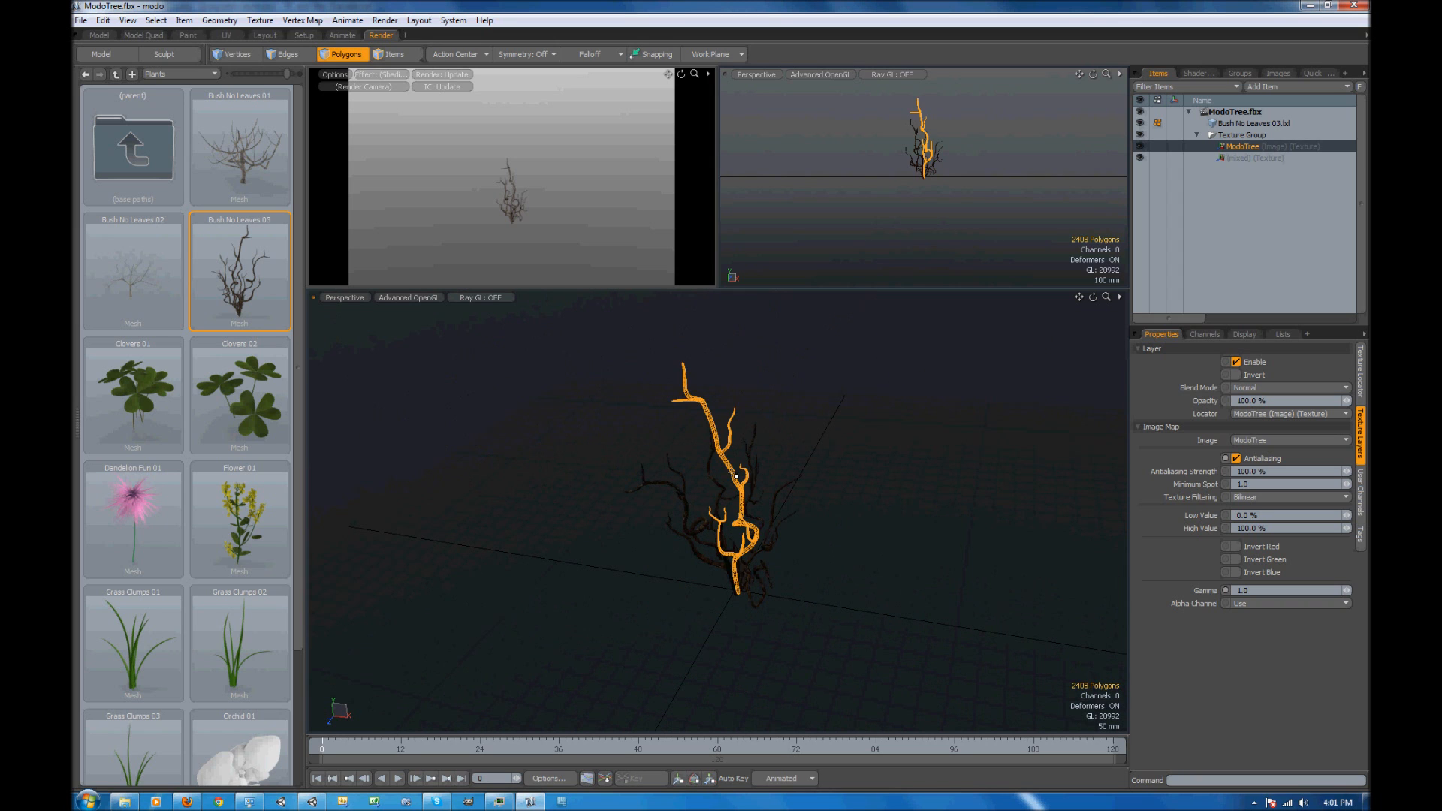
pyautogui.press('[')
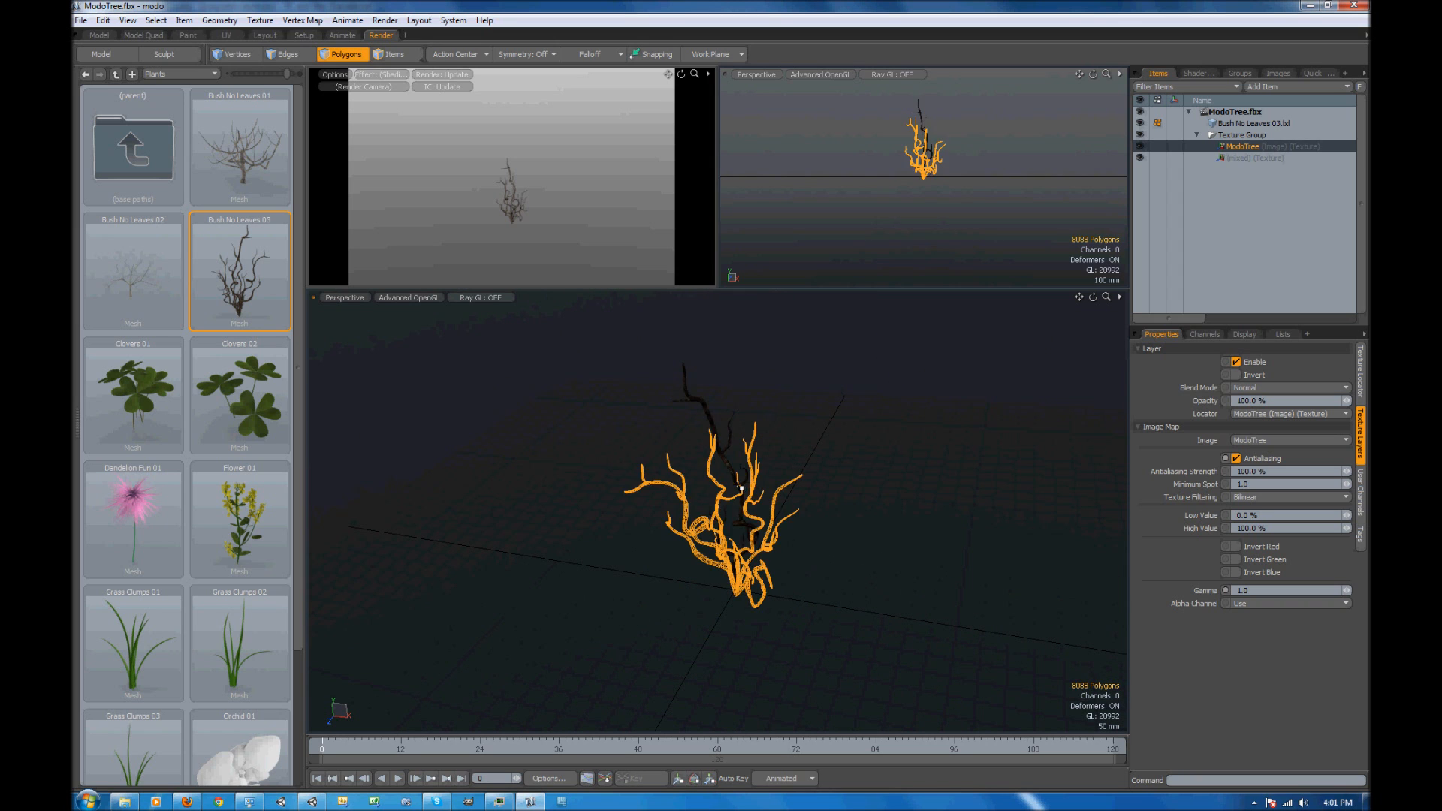
pyautogui.click(830, 527)
pyautogui.press('[')
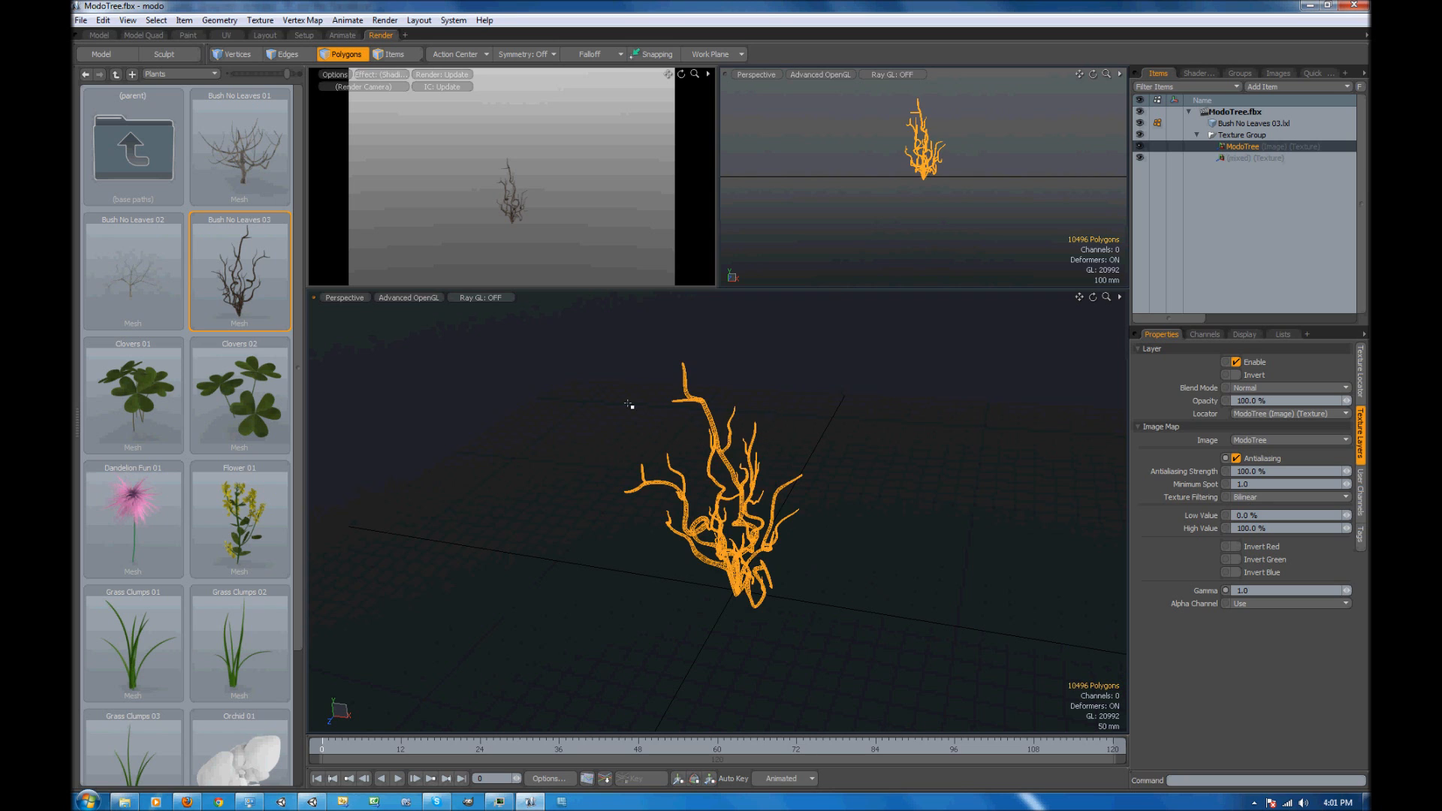
# Compare the bush's vertex and polygon counts by selecting all its vertices and converting the full polygon selection to vertices
pyautogui.click(236, 57)
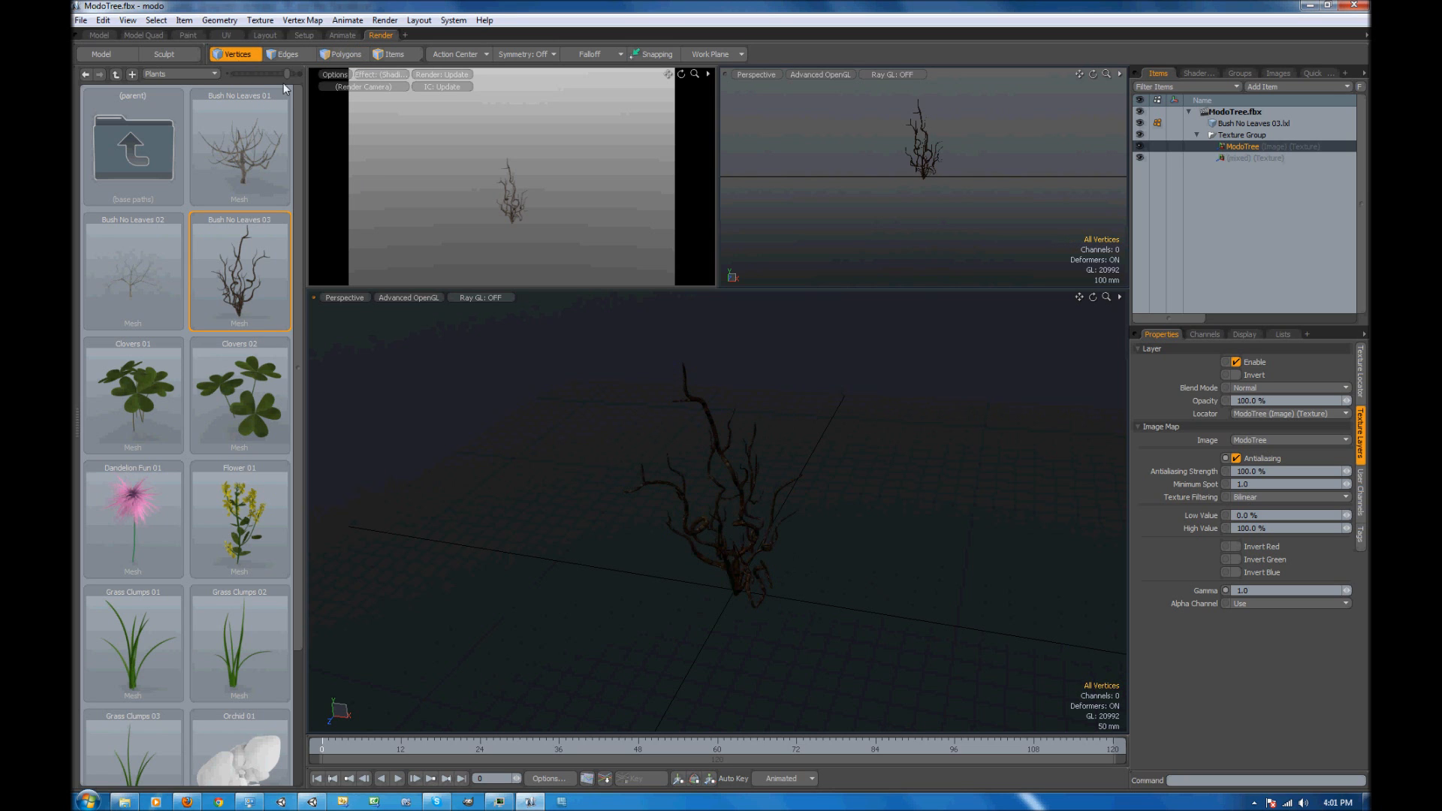
pyautogui.press('[')
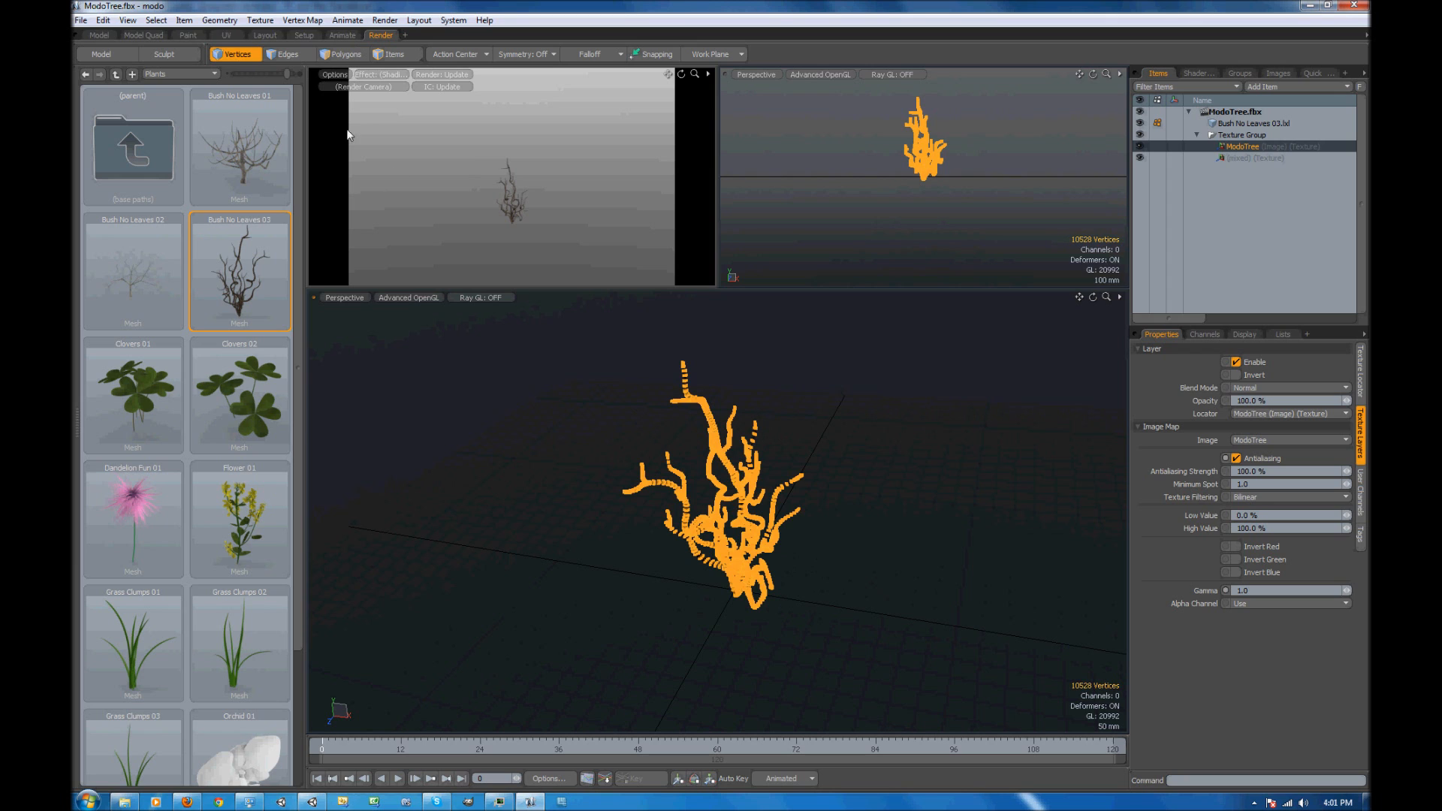
pyautogui.click(474, 288)
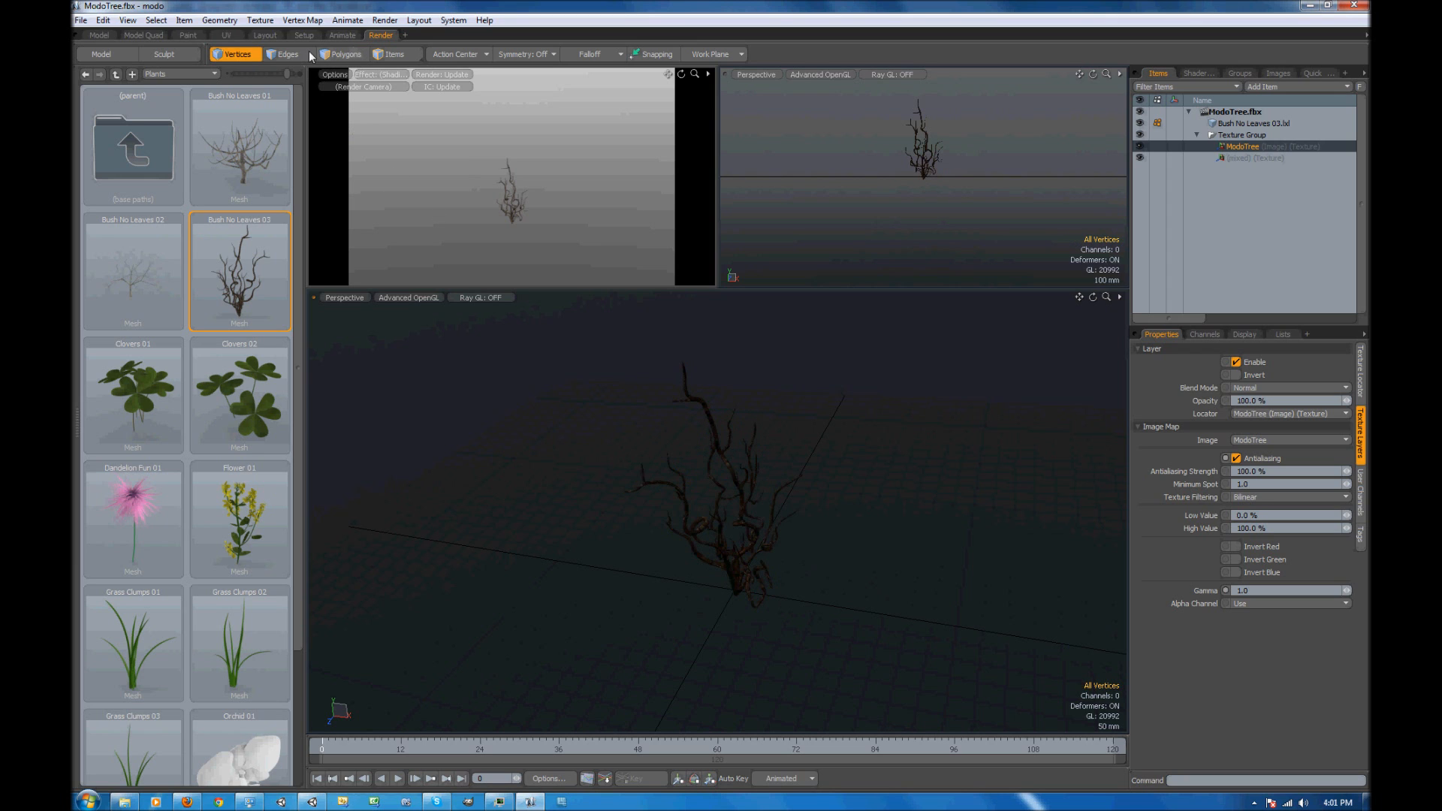
pyautogui.click(344, 55)
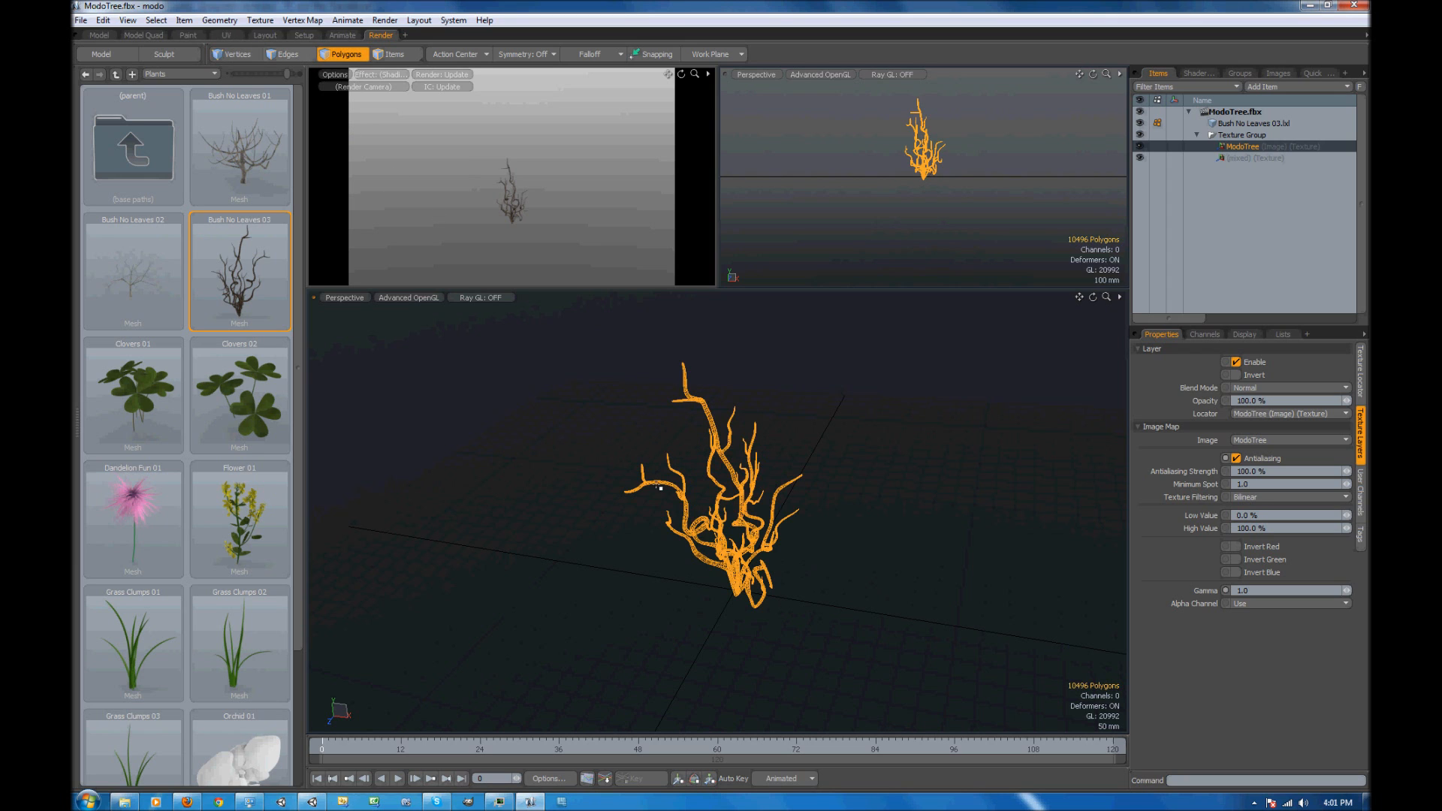
pyautogui.click(649, 571)
pyautogui.press('[')
pyautogui.press('shift')
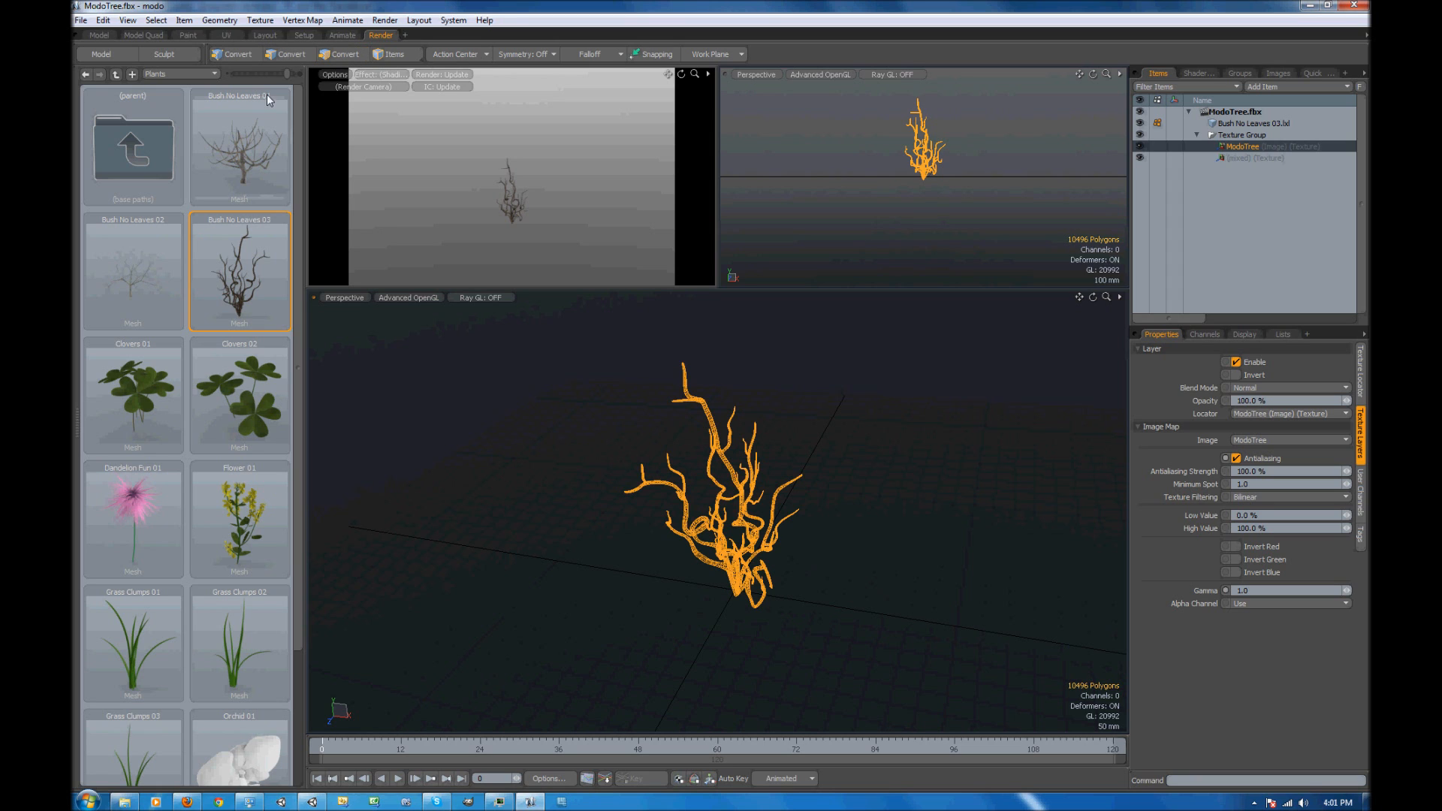
pyautogui.keyDown('shift'); pyautogui.click(238, 54); pyautogui.keyUp('shift')
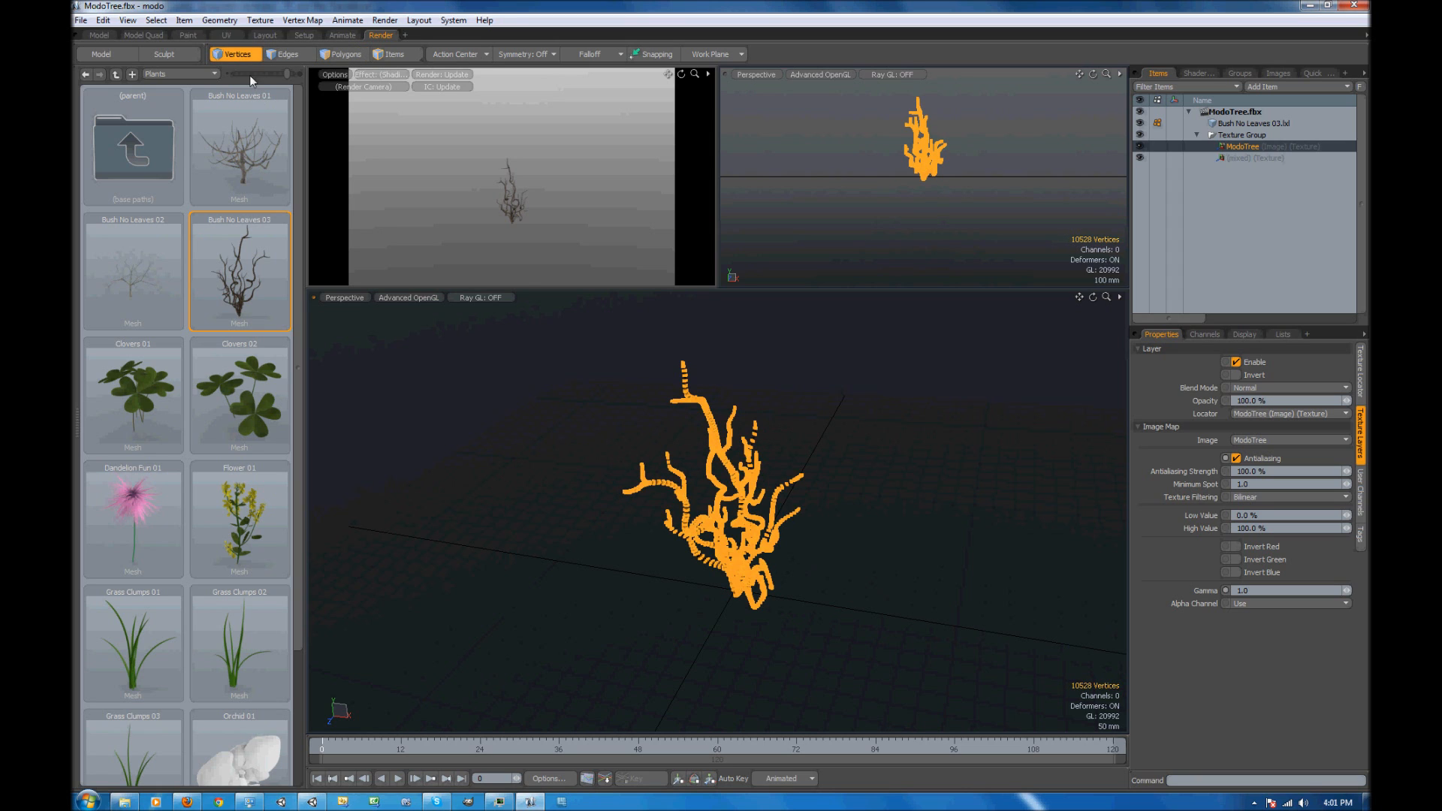
pyautogui.press('[')
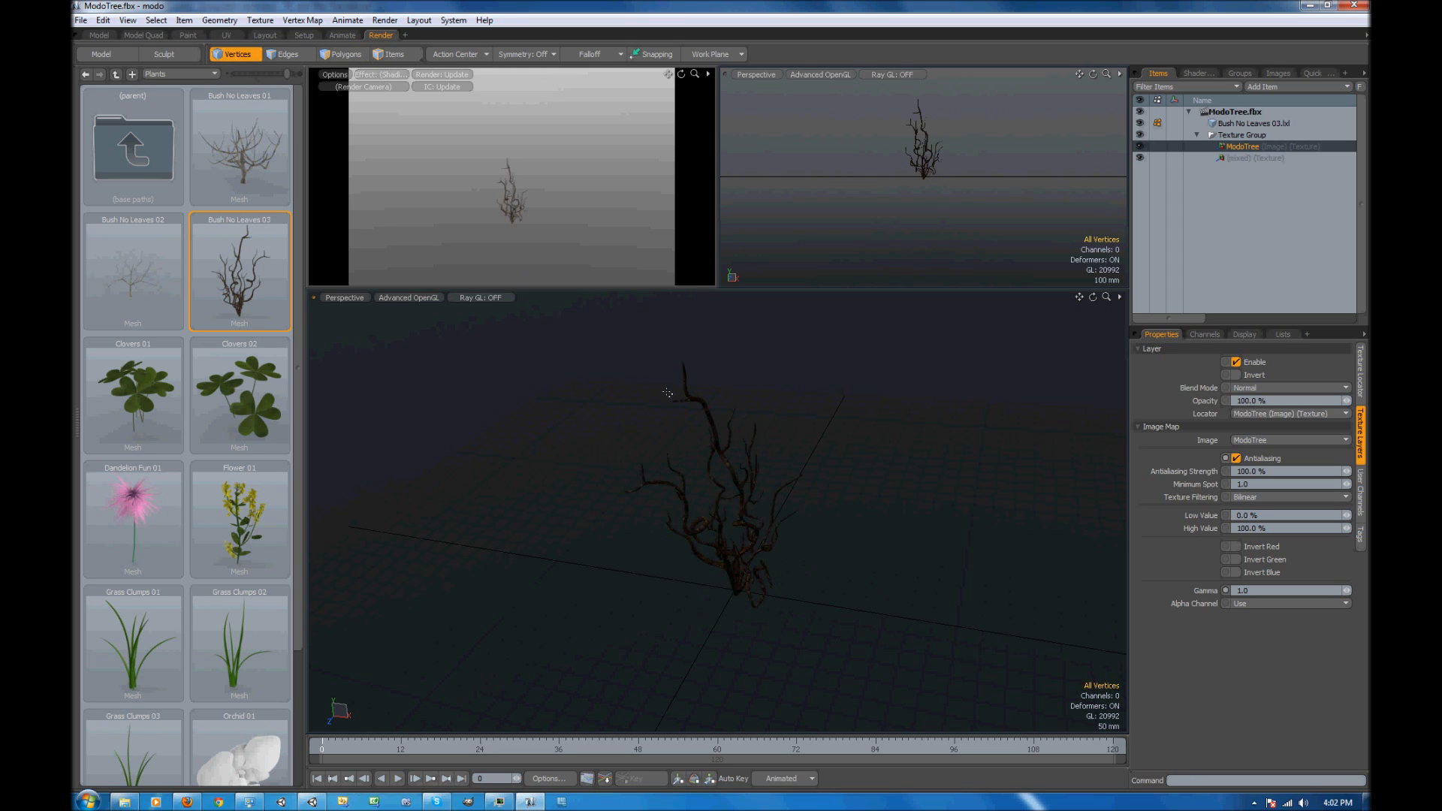
# Return to the full polygon selection of the bush and triple its polygons into triangles
pyautogui.press('2')
pyautogui.press('3')
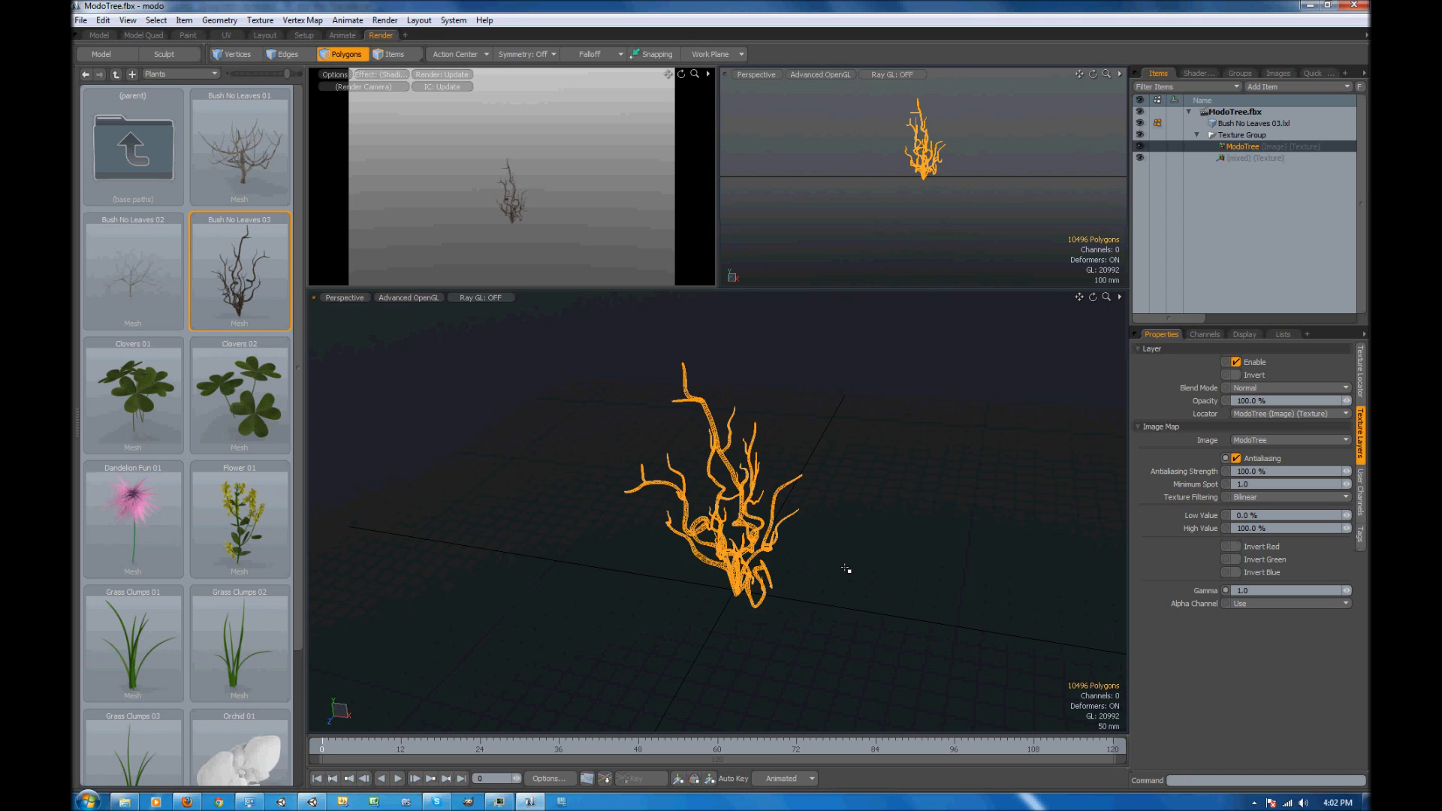
pyautogui.press('[')
pyautogui.press('[')
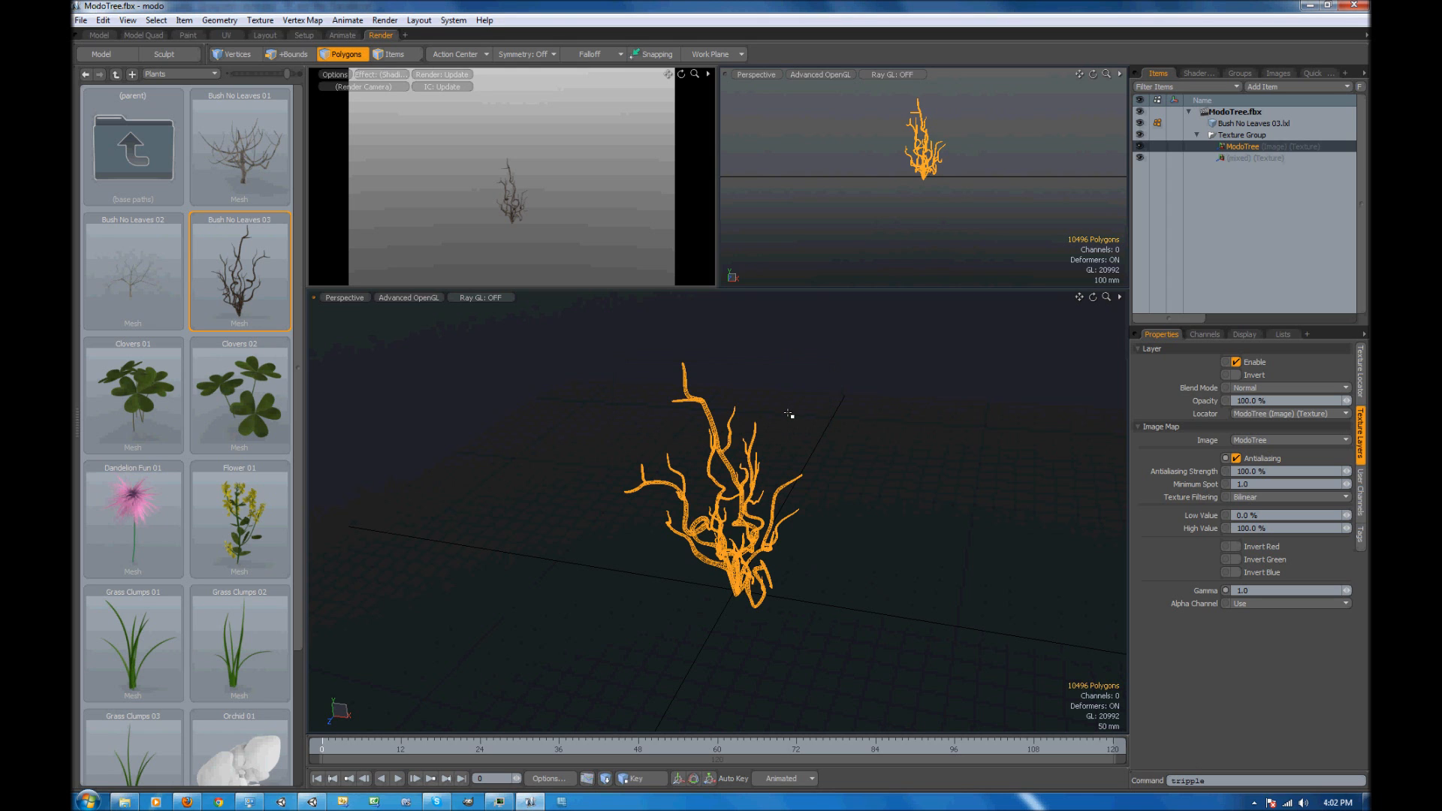
pyautogui.hotkey('shift', 't')
pyautogui.scroll(5, 638, 435)
pyautogui.scroll(3, 717, 464)
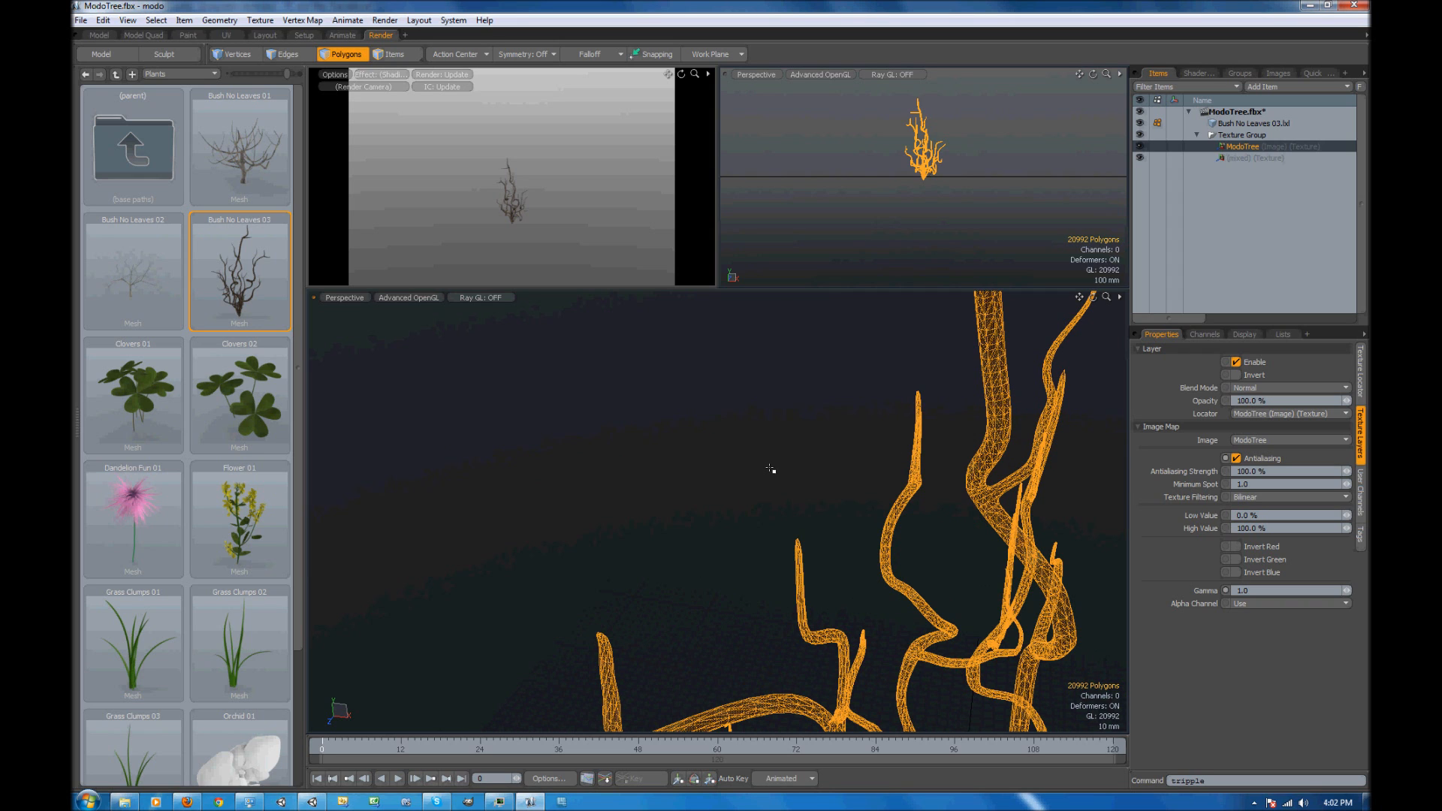
# Undo and redo the tripling to compare the branch wireframes, and clear the polygon selection
pyautogui.hotkey('ctrl', 'z')
pyautogui.press('ctrl')
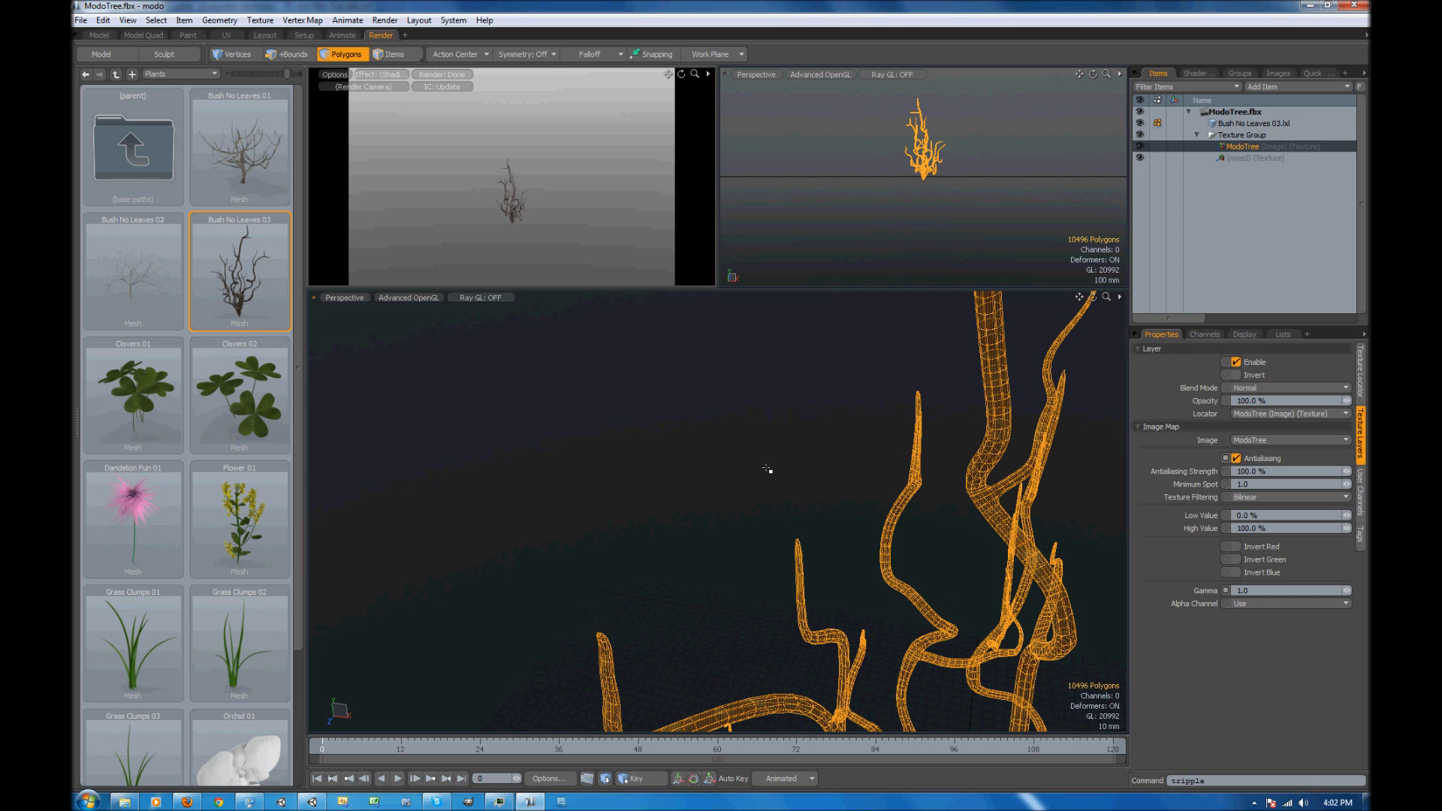
pyautogui.hotkey('ctrl', 'y')
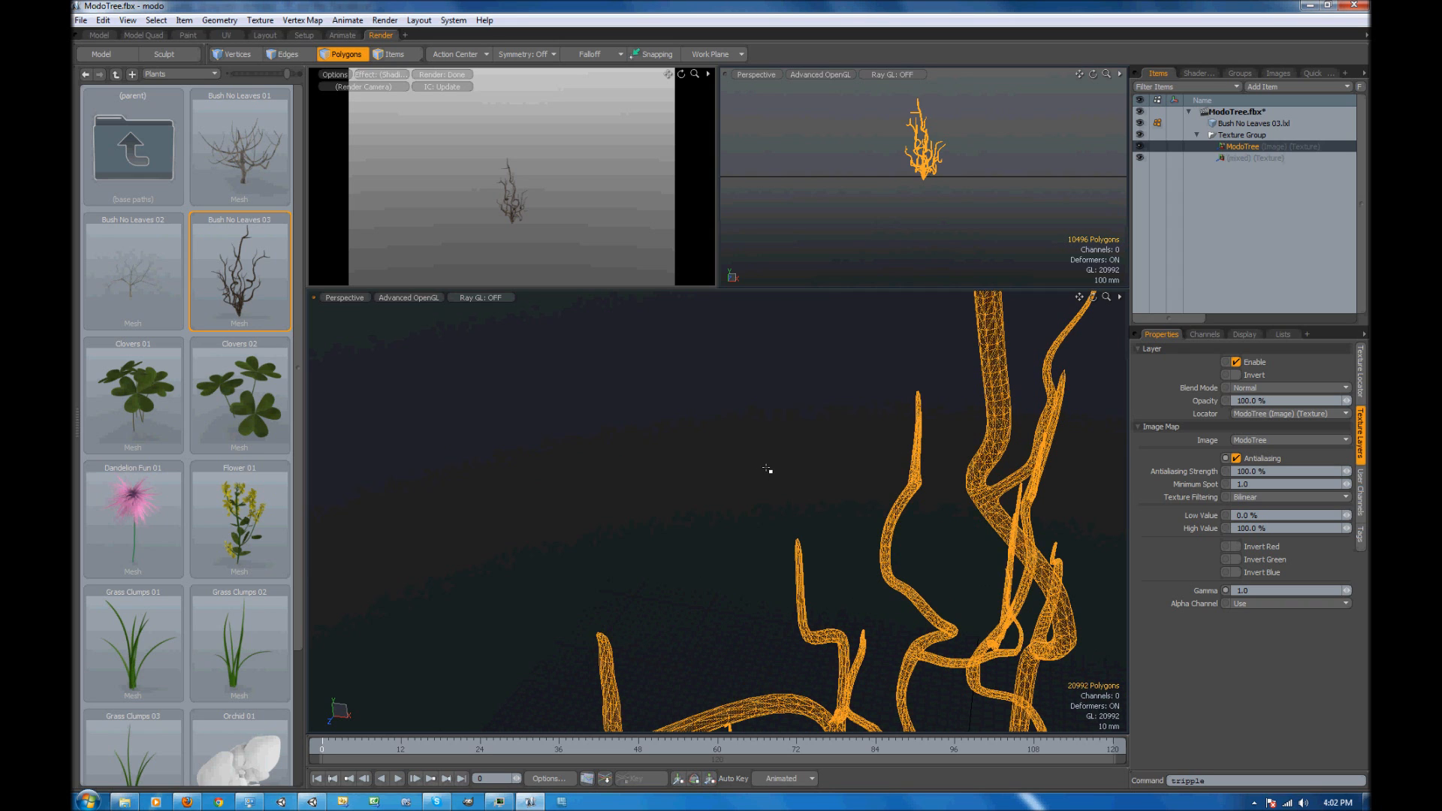
pyautogui.click(767, 469)
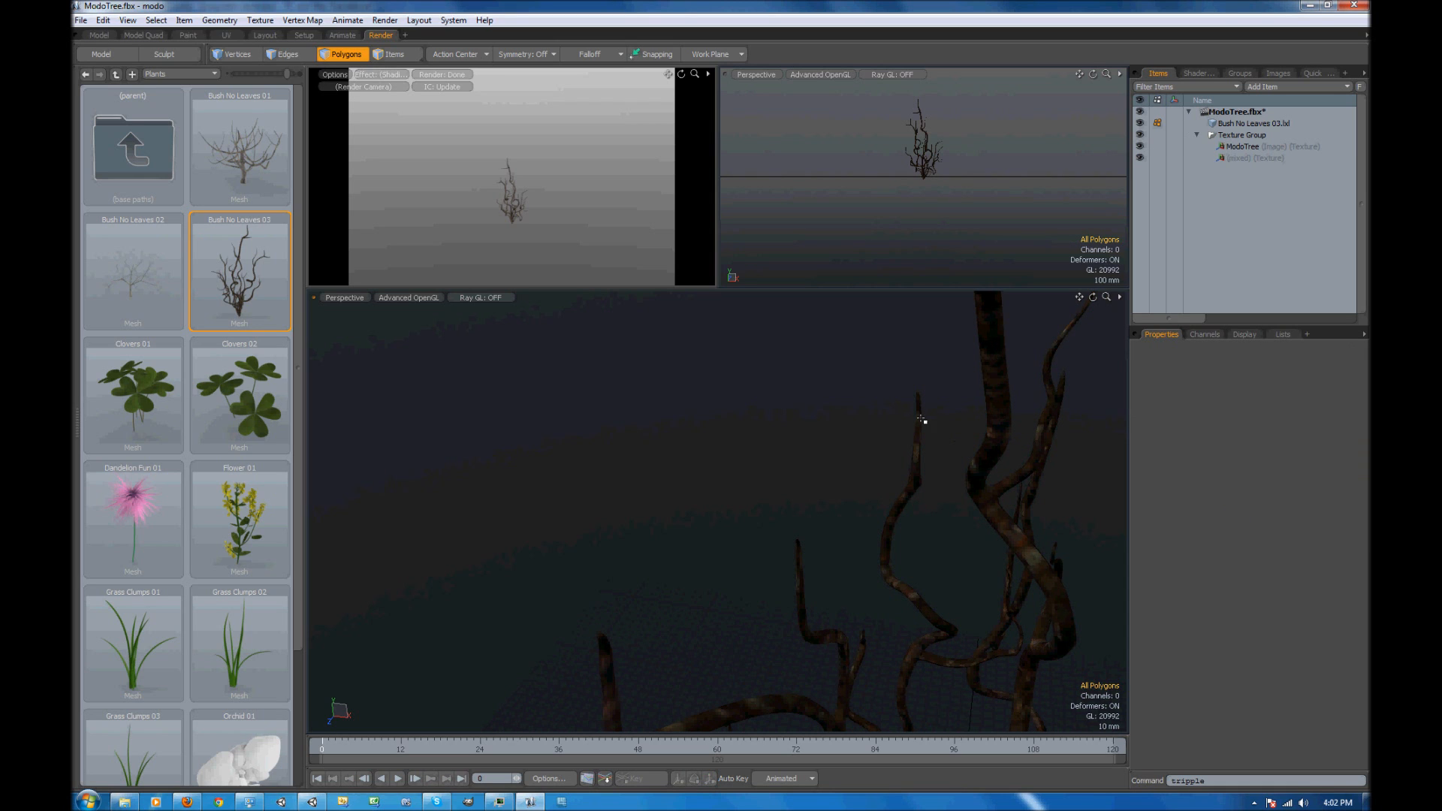
# Save the tripled bush scene to ModoTree.fbx, accepting the export warning
pyautogui.click(80, 20)
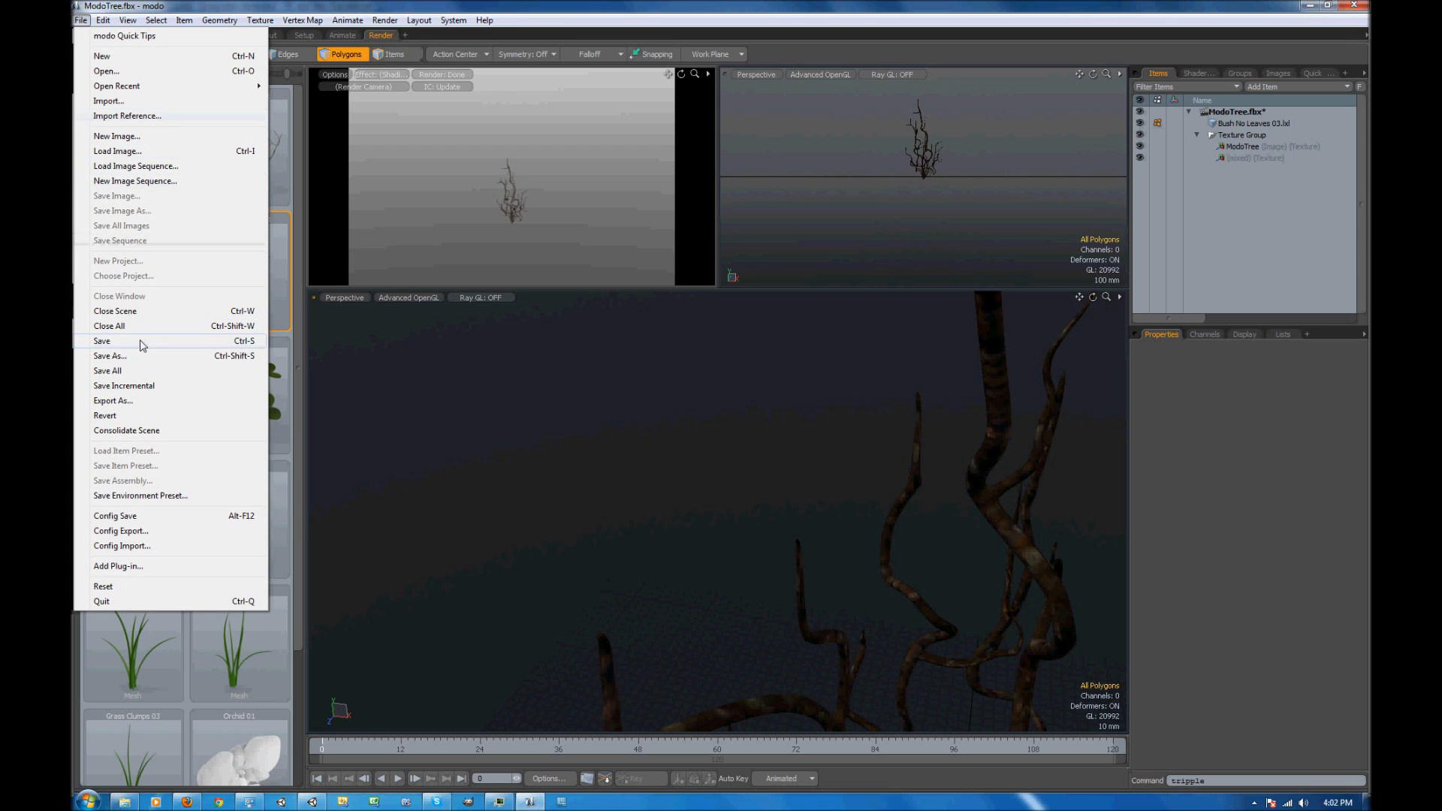
pyautogui.click(105, 341)
pyautogui.click(874, 387)
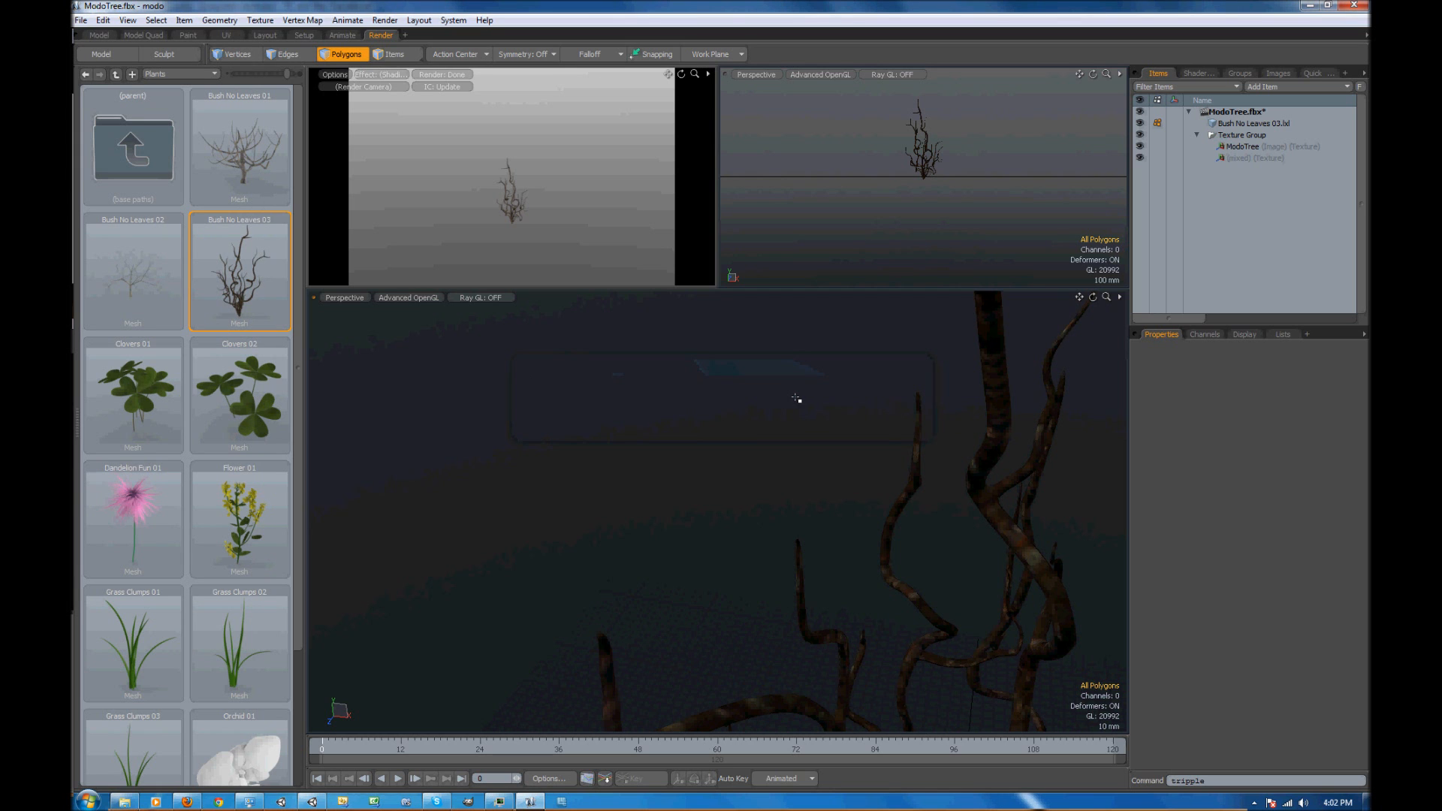
# Switch to Unity and inspect the ModoTree prefab's import settings and rotated model preview
pyautogui.hotkey('alt', 'Tab')
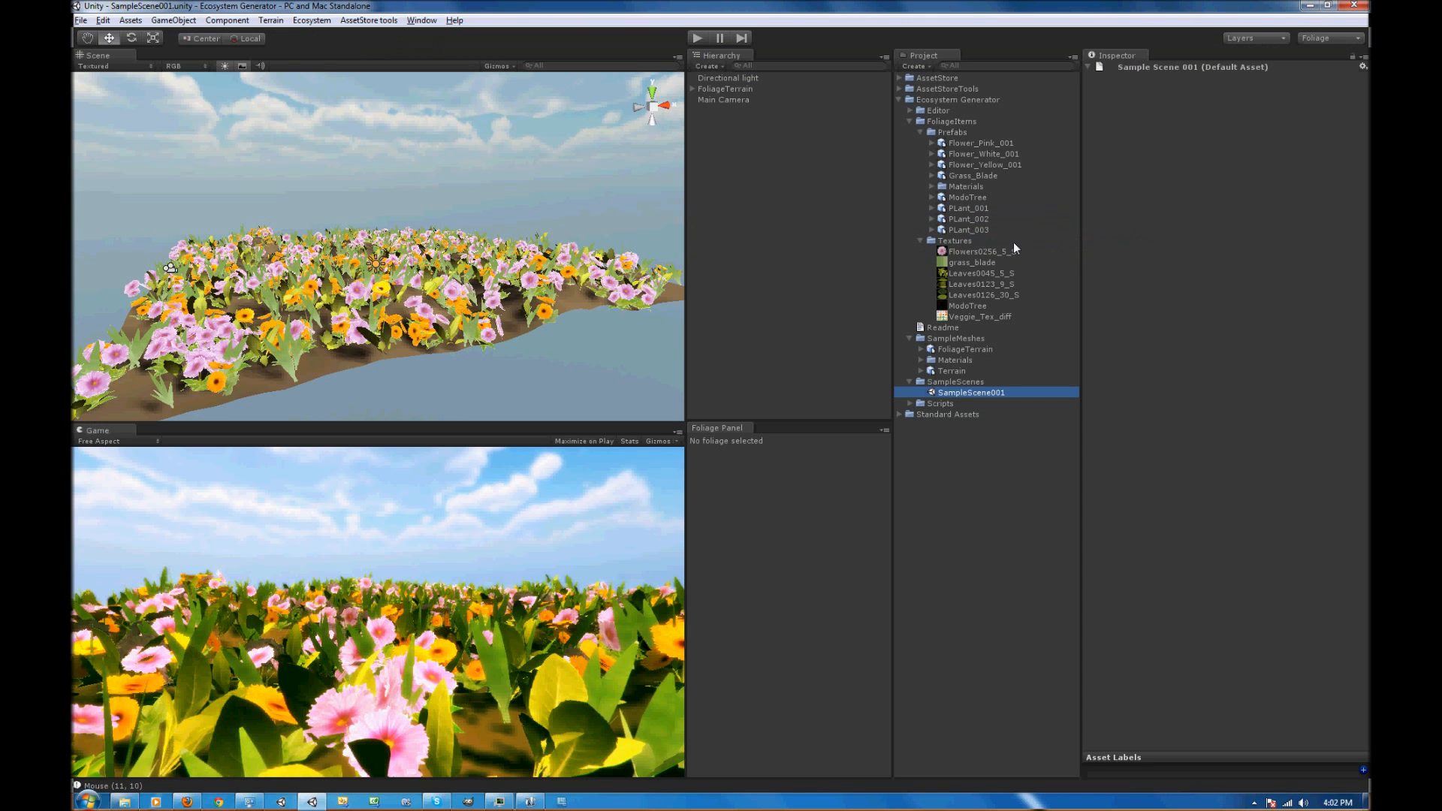
pyautogui.click(951, 197)
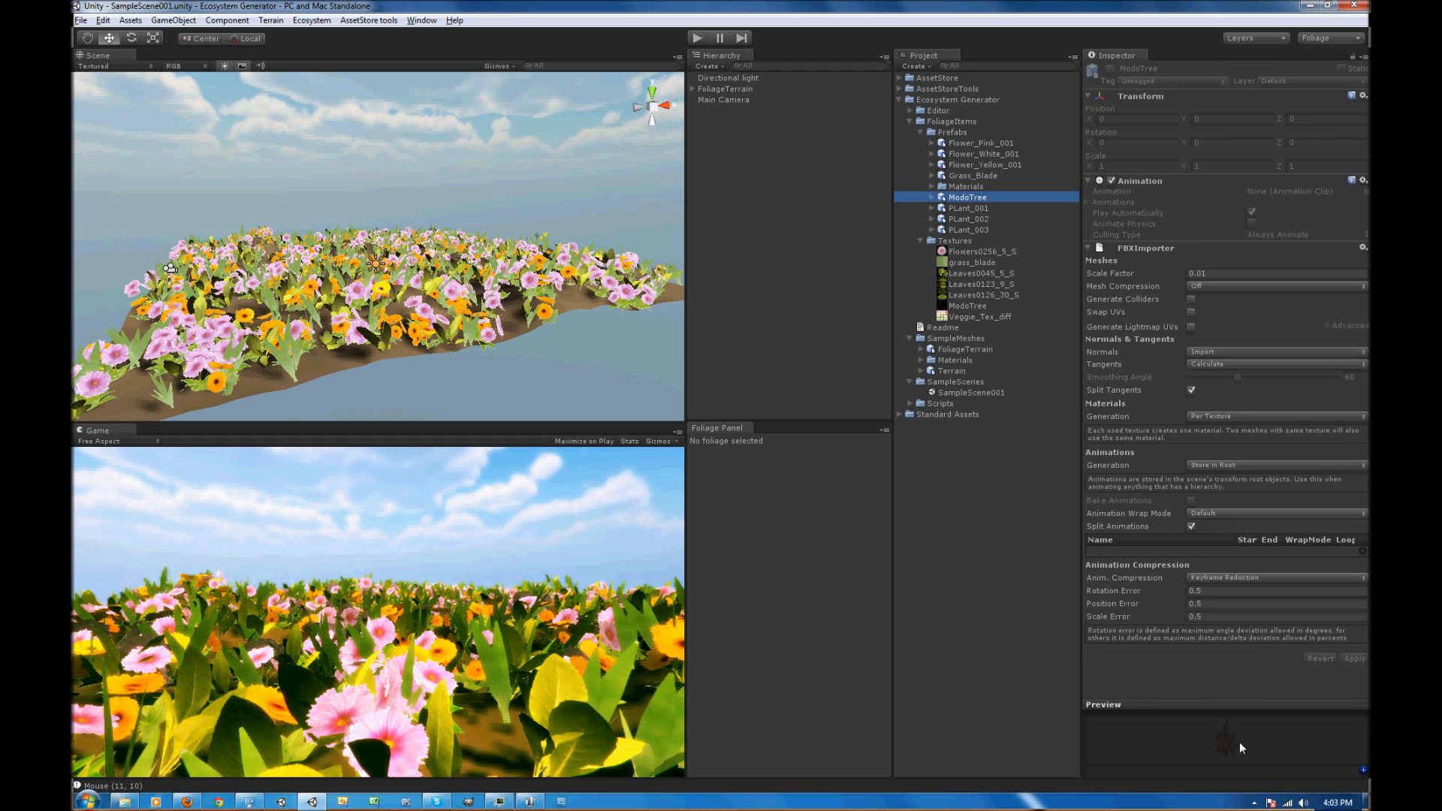
pyautogui.moveTo(1239, 742); pyautogui.dragTo(1233, 747)
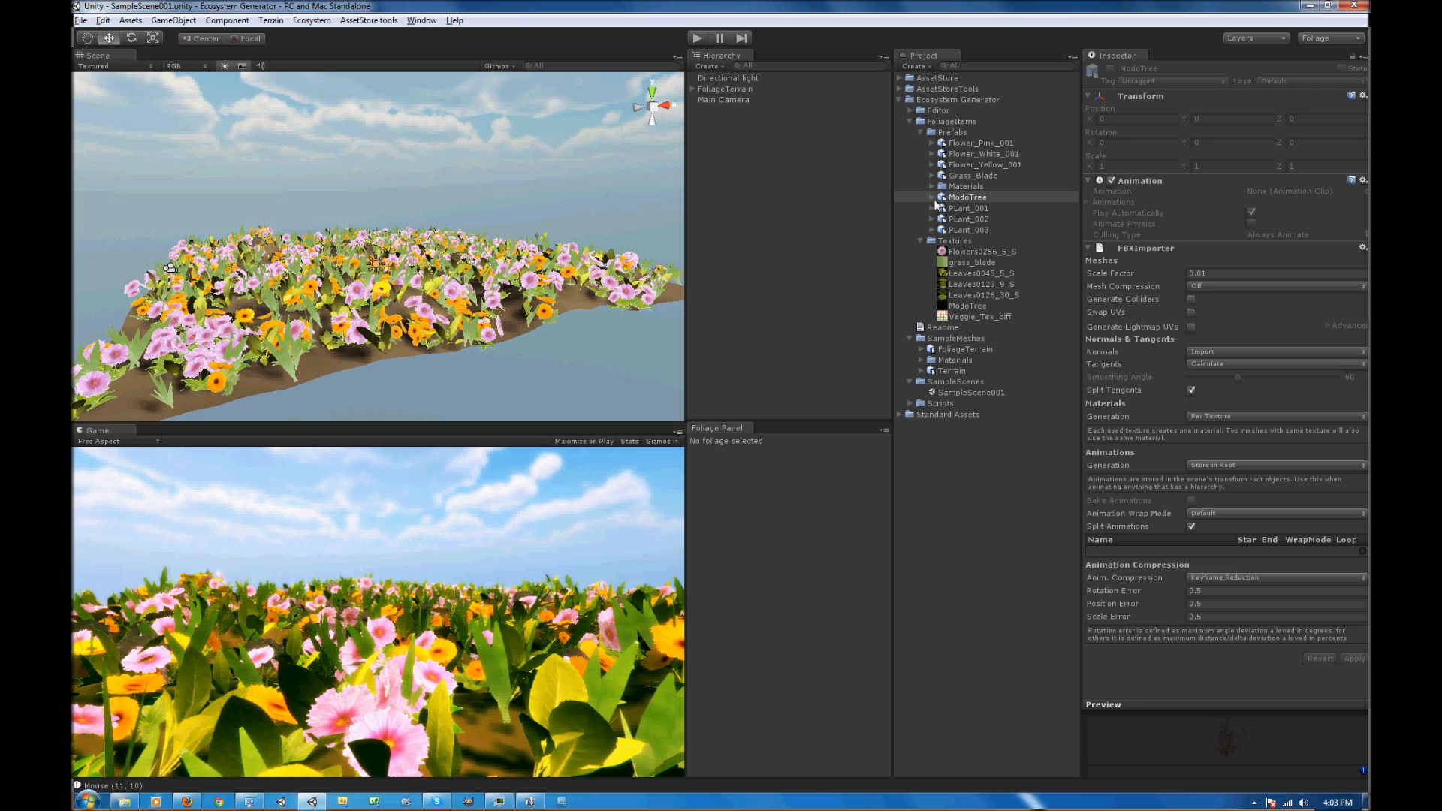
# Assign the ModoTree texture to the Base (RGB) slot of the bush's ModoTree-Branches material
pyautogui.click(932, 198)
pyautogui.click(969, 209)
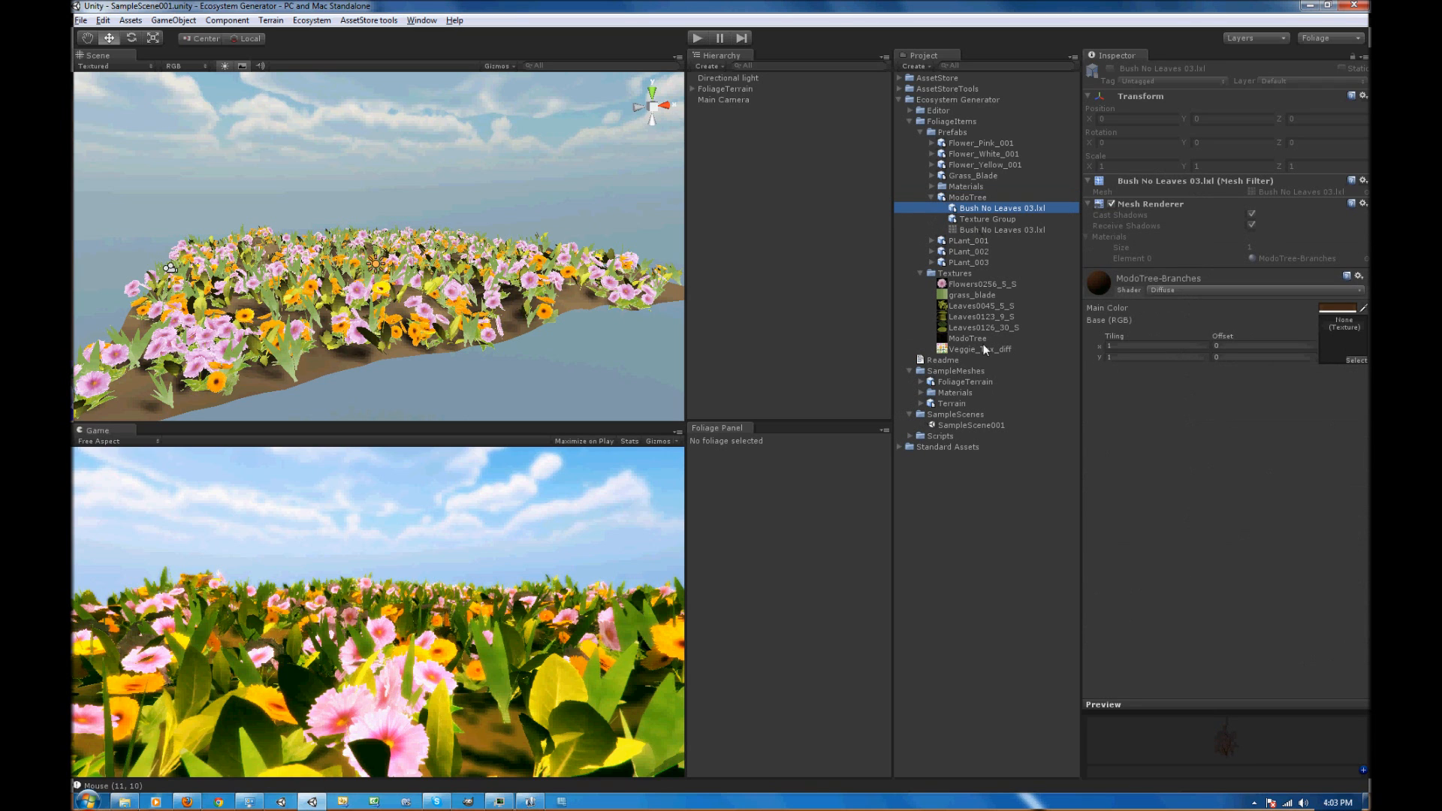
pyautogui.moveTo(982, 346); pyautogui.dragTo(1329, 345)
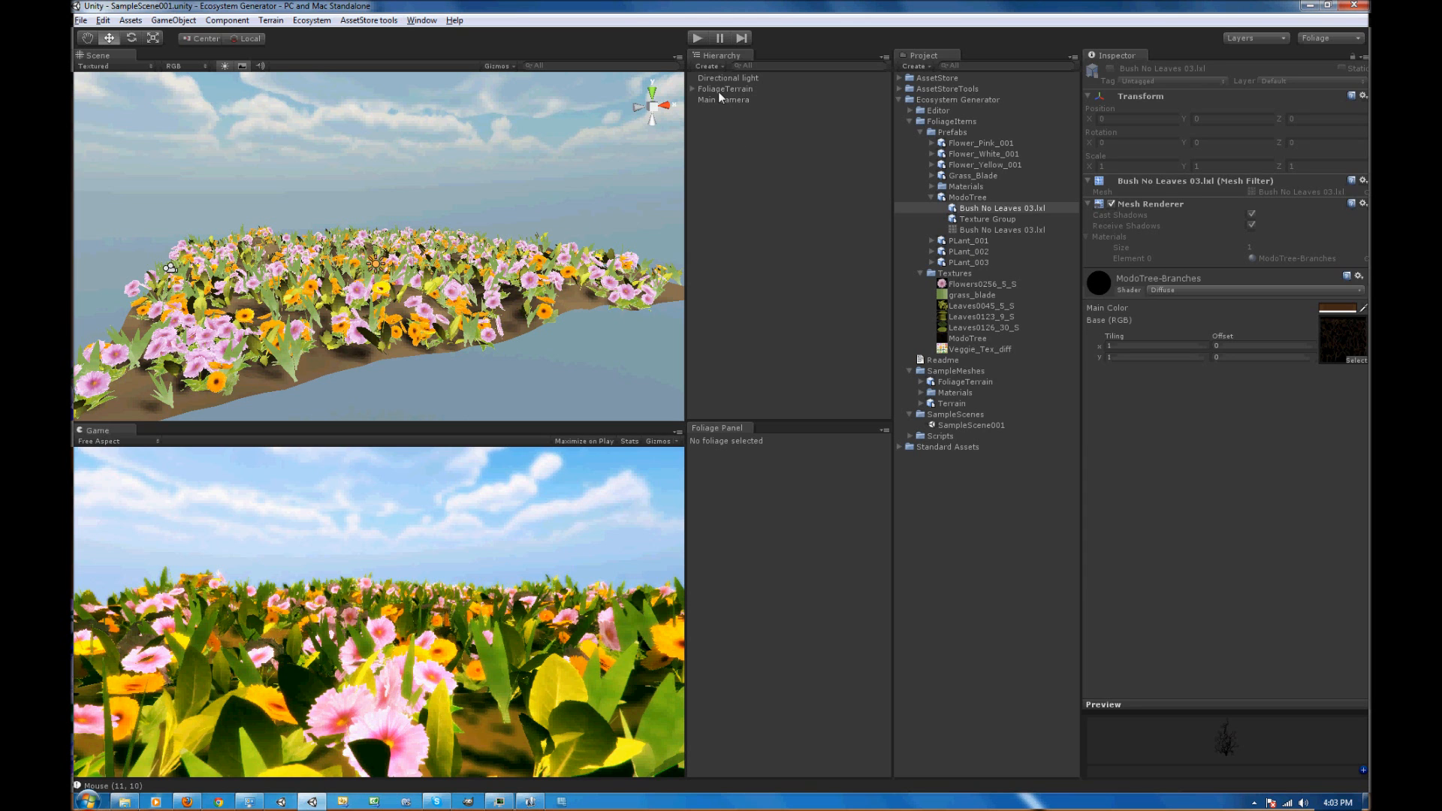
# Select foliage Layer1 of the terrain and set its Space x and Space z to 1
pyautogui.click(515, 327)
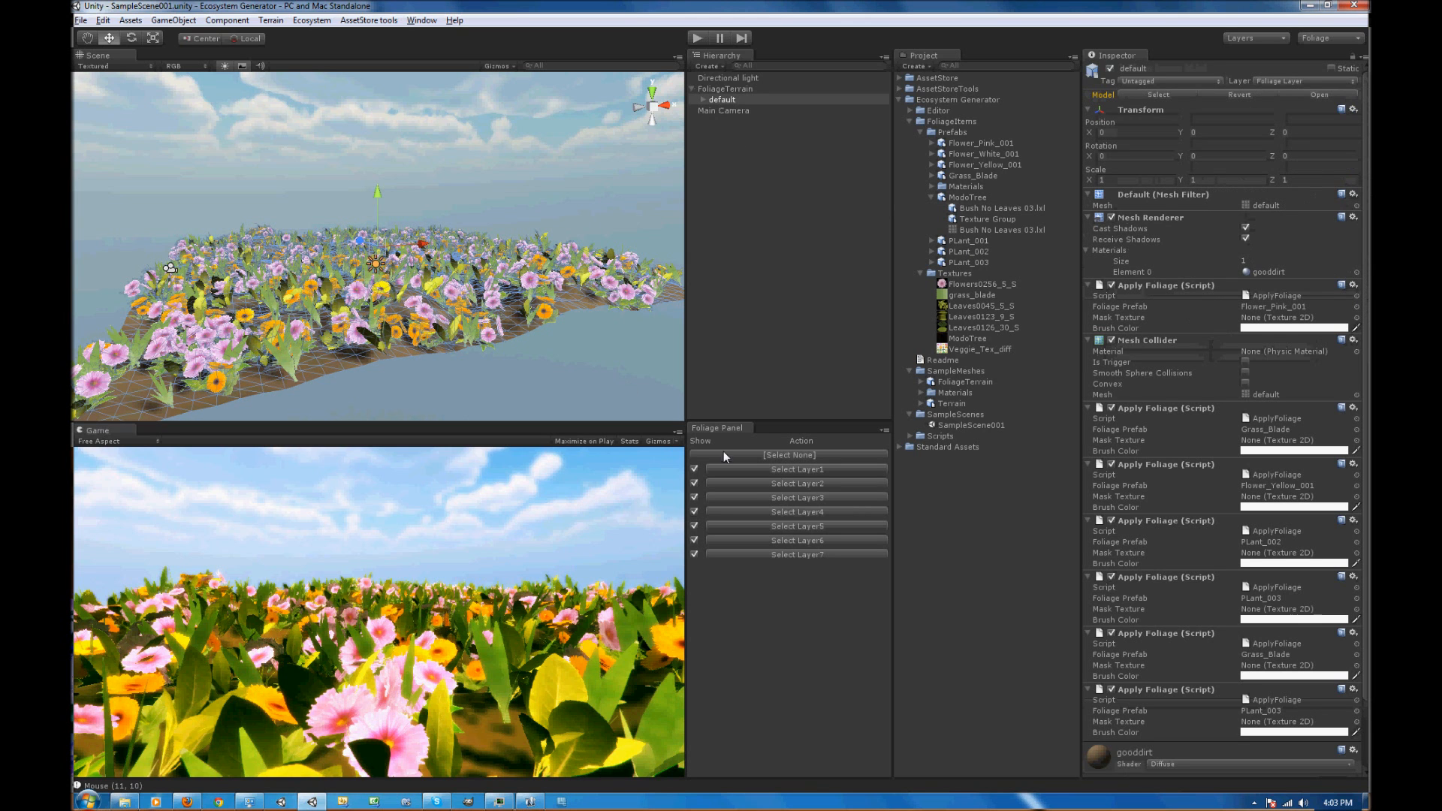
pyautogui.click(773, 470)
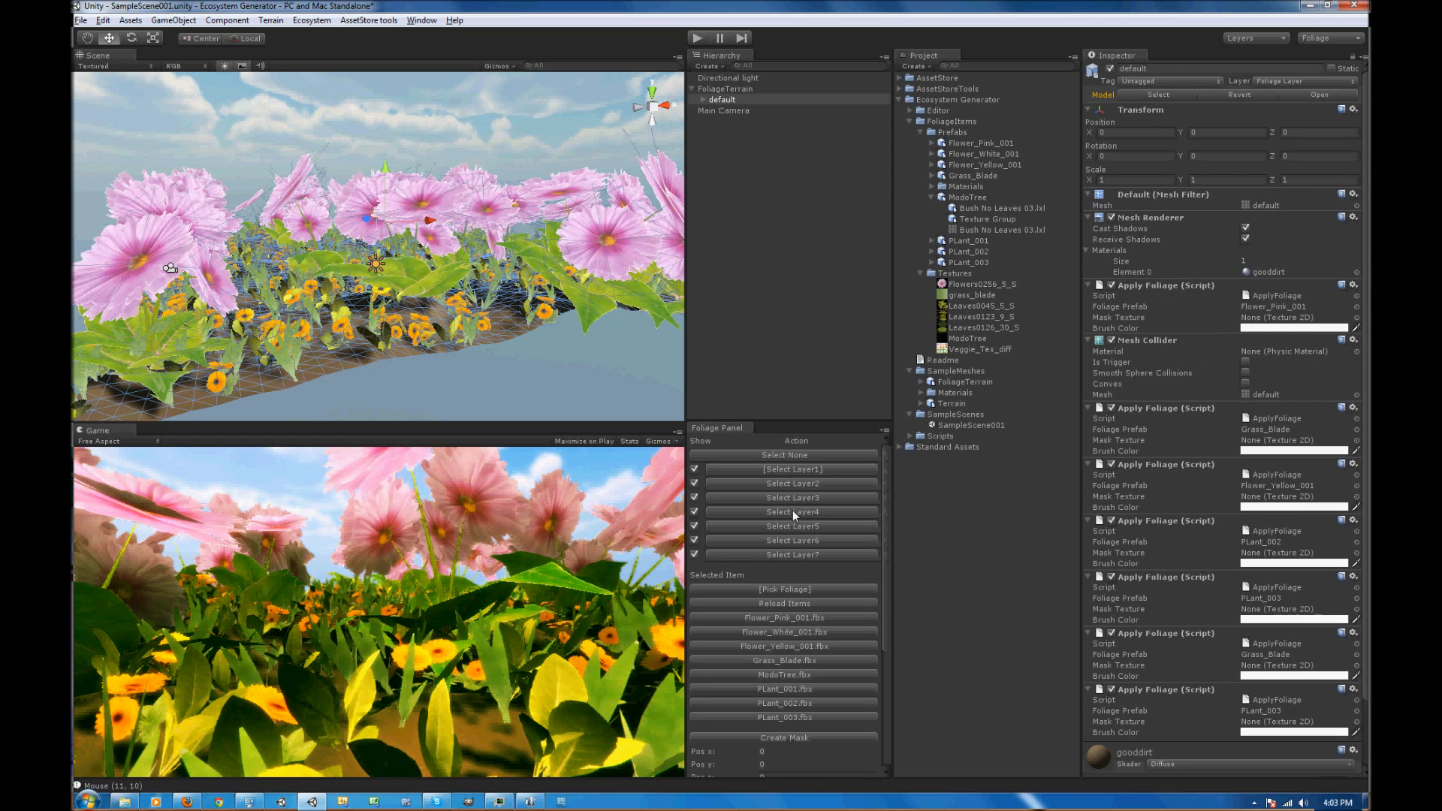
pyautogui.moveTo(886, 600); pyautogui.dragTo(885, 655)
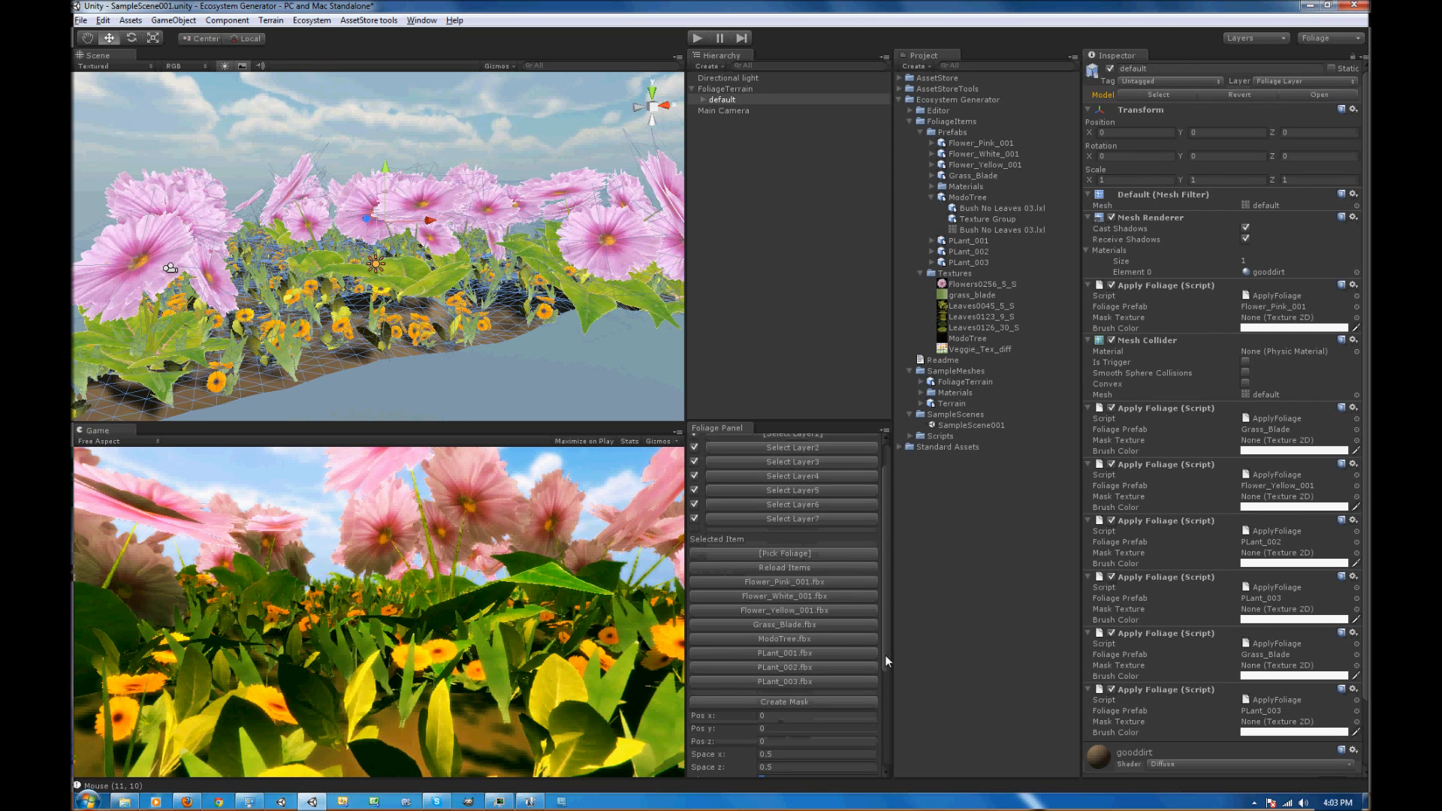
pyautogui.scroll(-5, 787, 665)
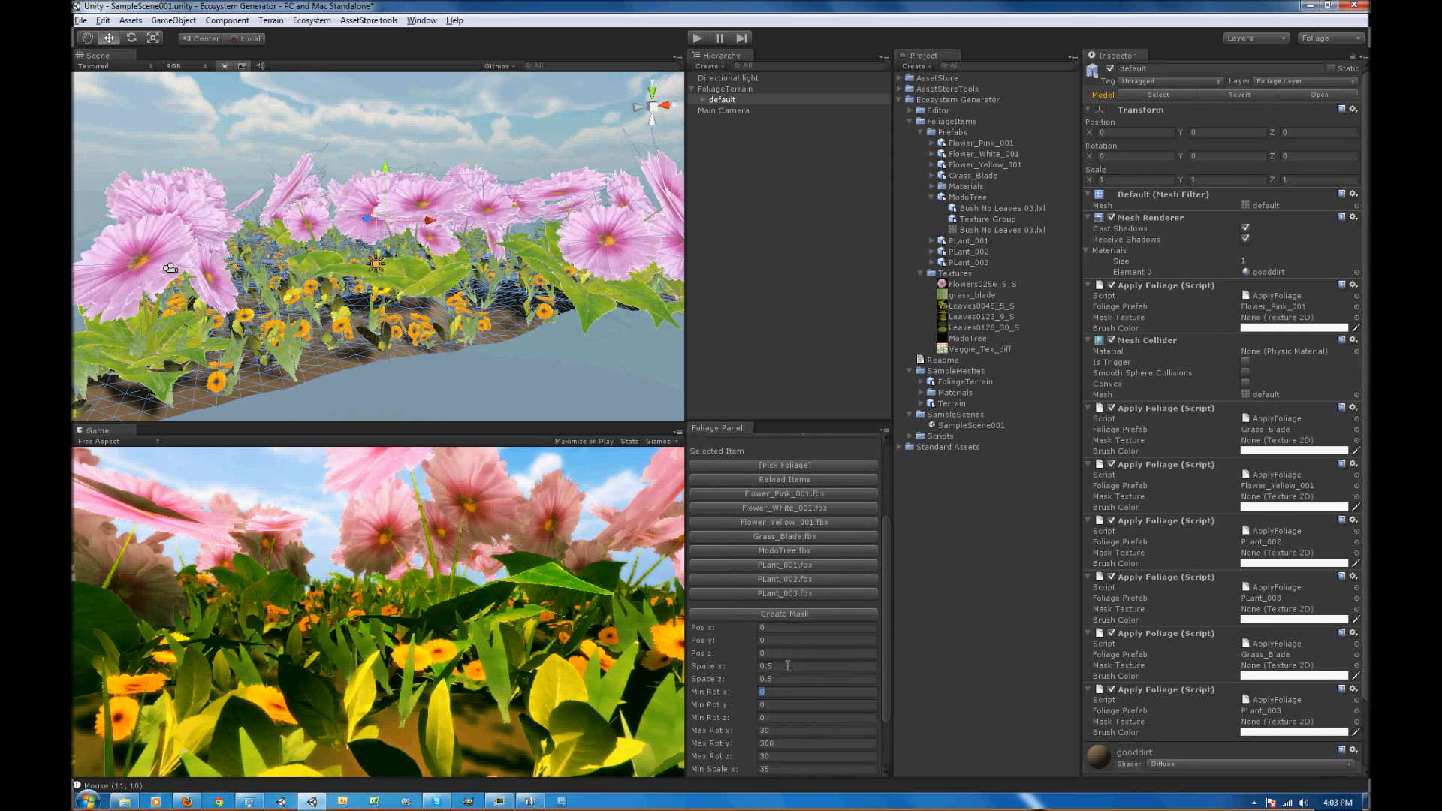
pyautogui.click(787, 665)
pyautogui.write('1')
pyautogui.press('Tab')
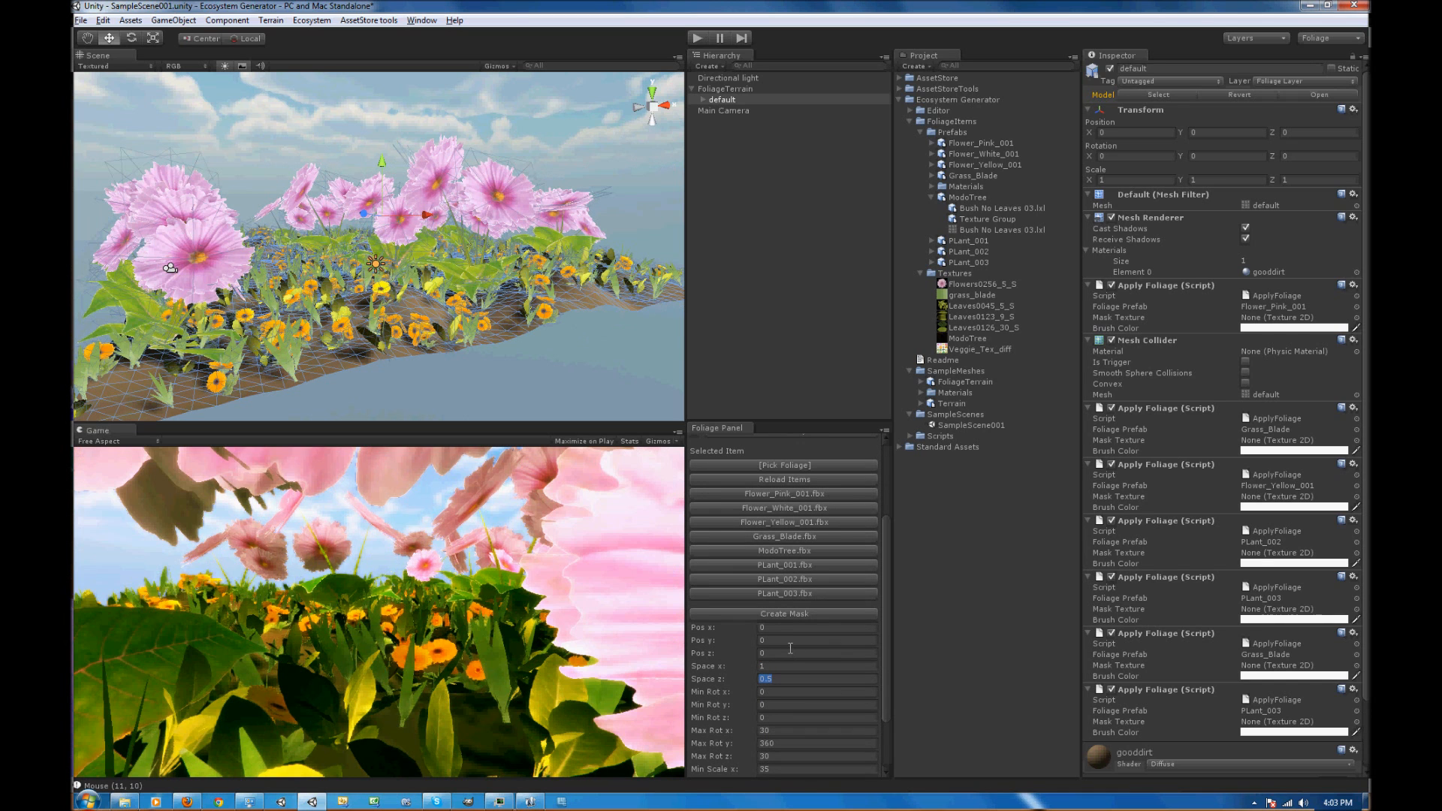
pyautogui.write('1')
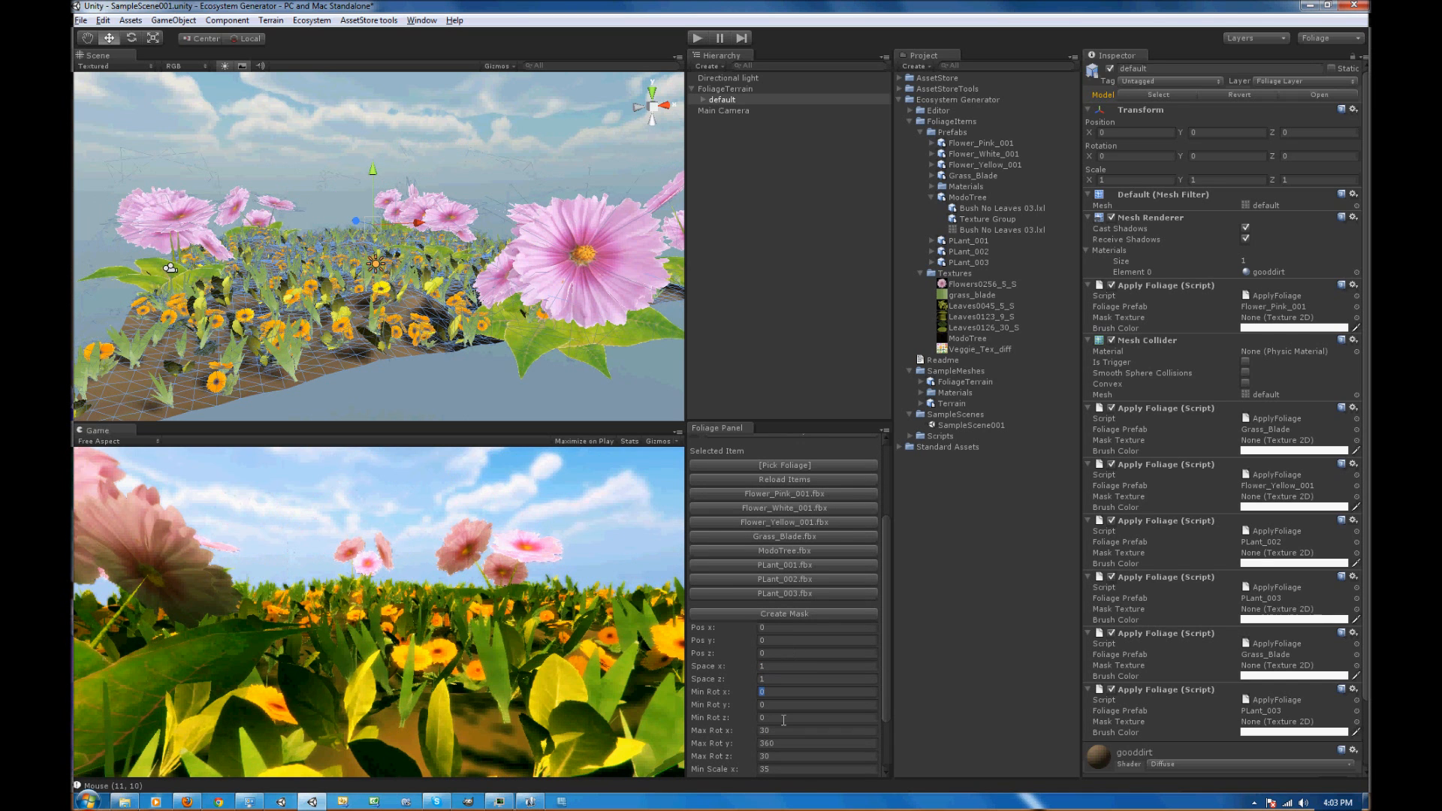
# Set Layer1's minimum scale to 1 on the x, y and z axes
pyautogui.click(786, 716)
pyautogui.press('Tab')
pyautogui.press('Tab')
pyautogui.press('Tab')
pyautogui.press('Tab')
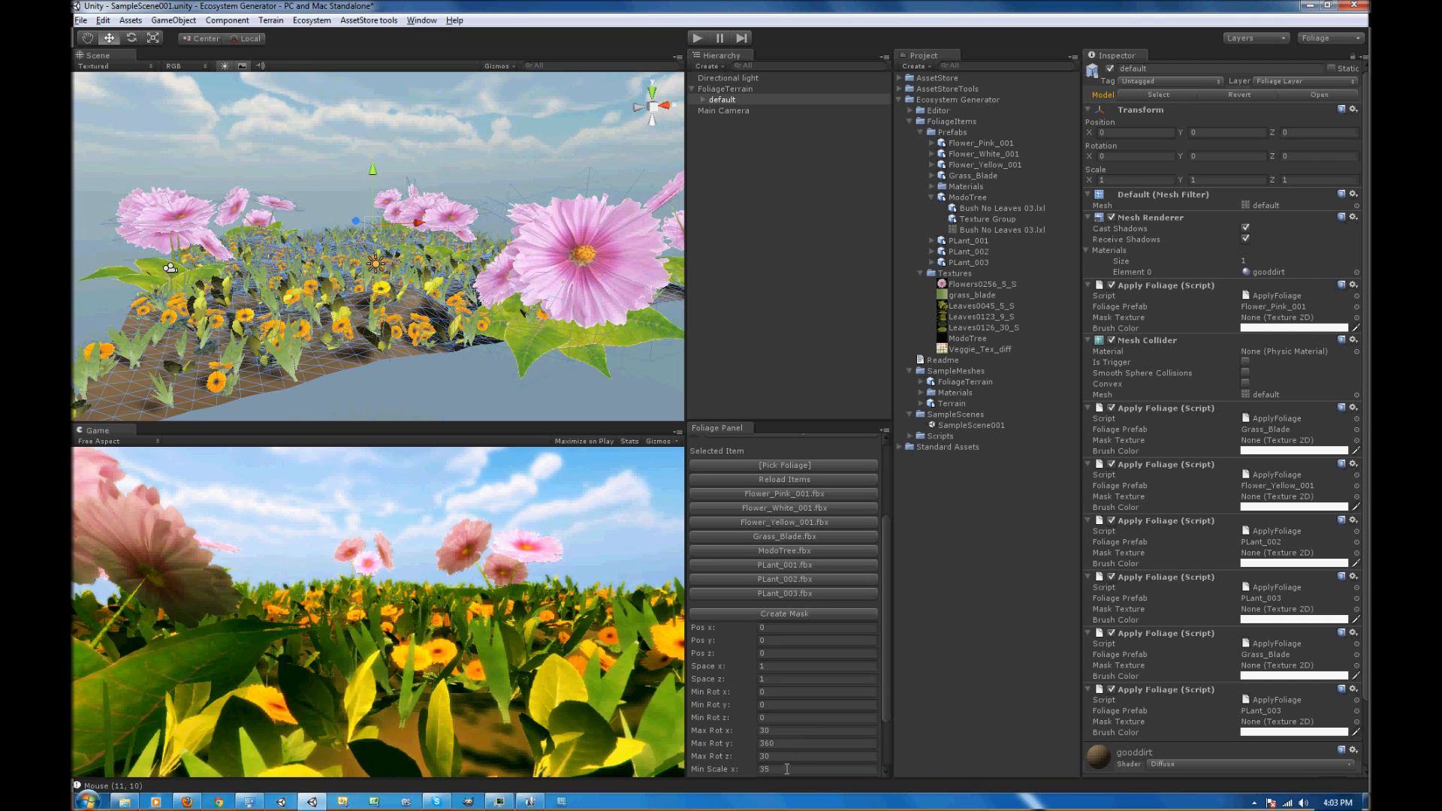
pyautogui.write('1')
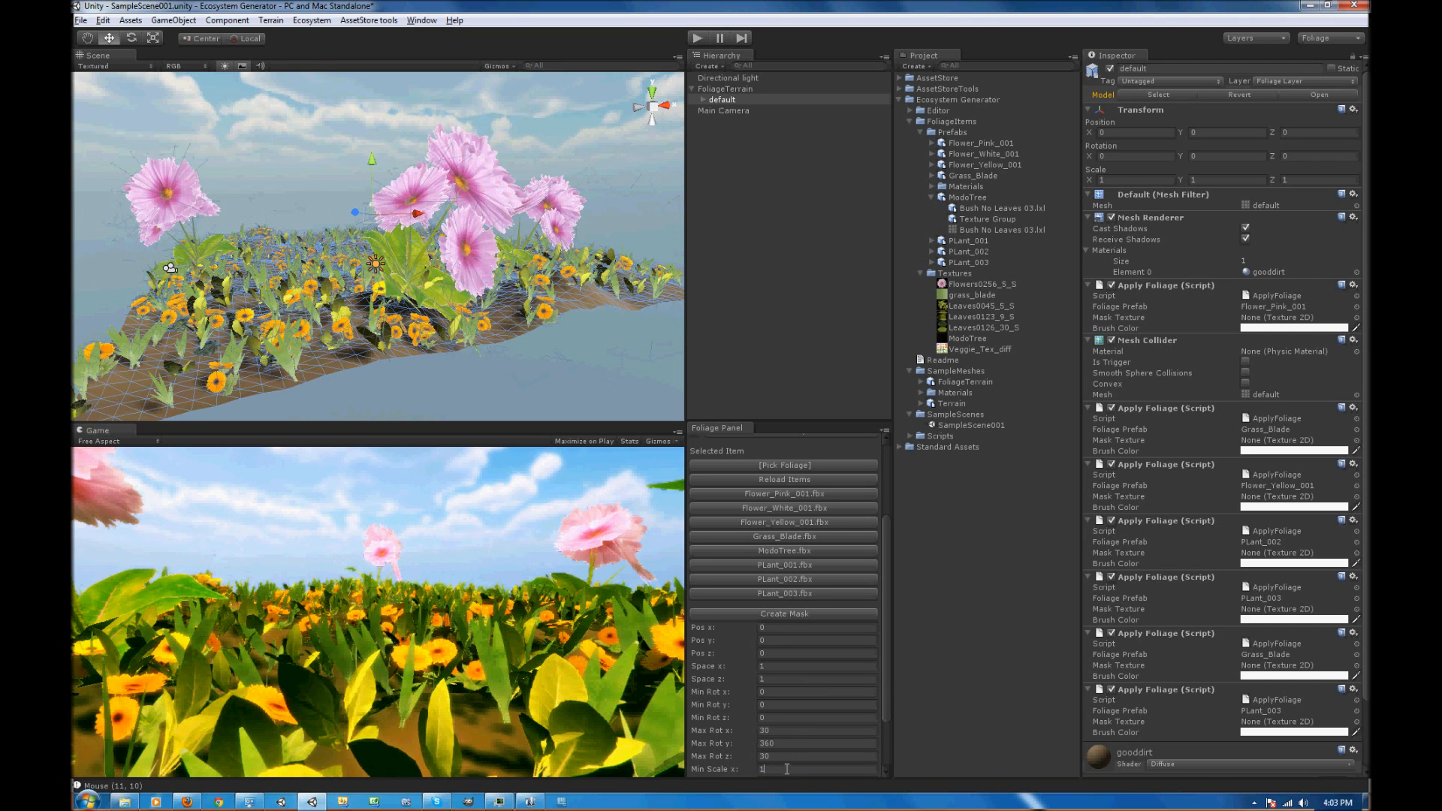
pyautogui.press('Tab')
pyautogui.scroll(-3, 848, 748)
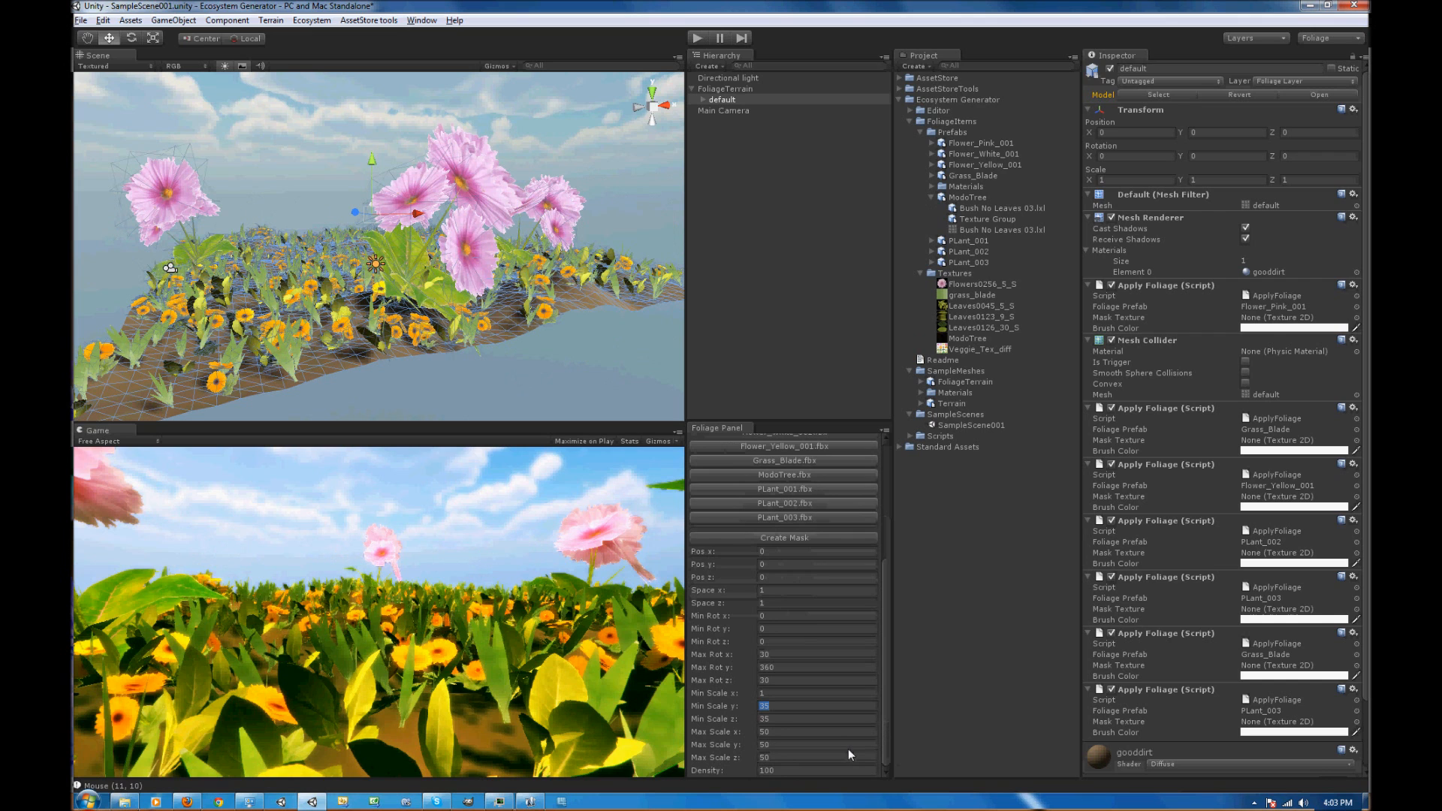
pyautogui.write('1')
pyautogui.click(781, 718)
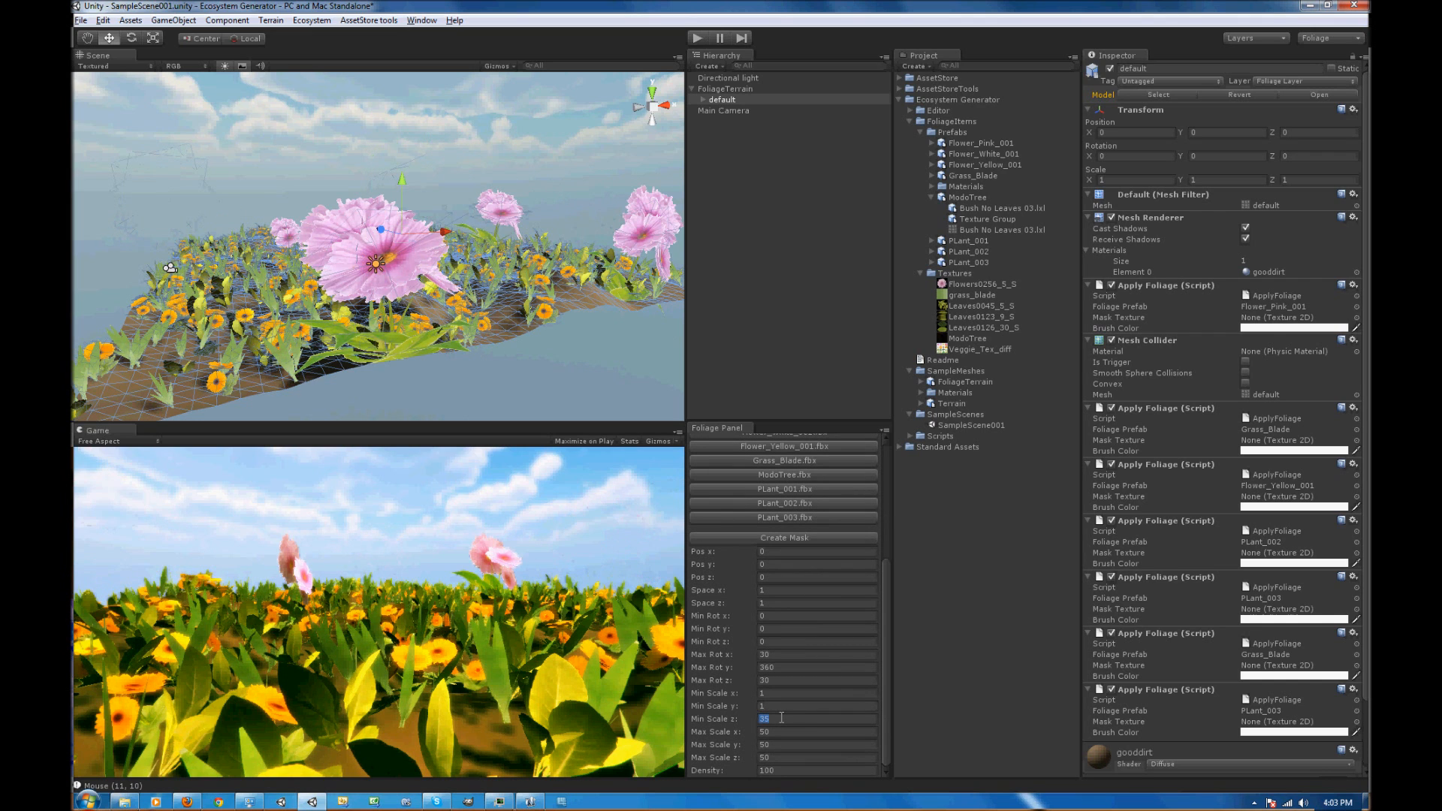
pyautogui.write('1')
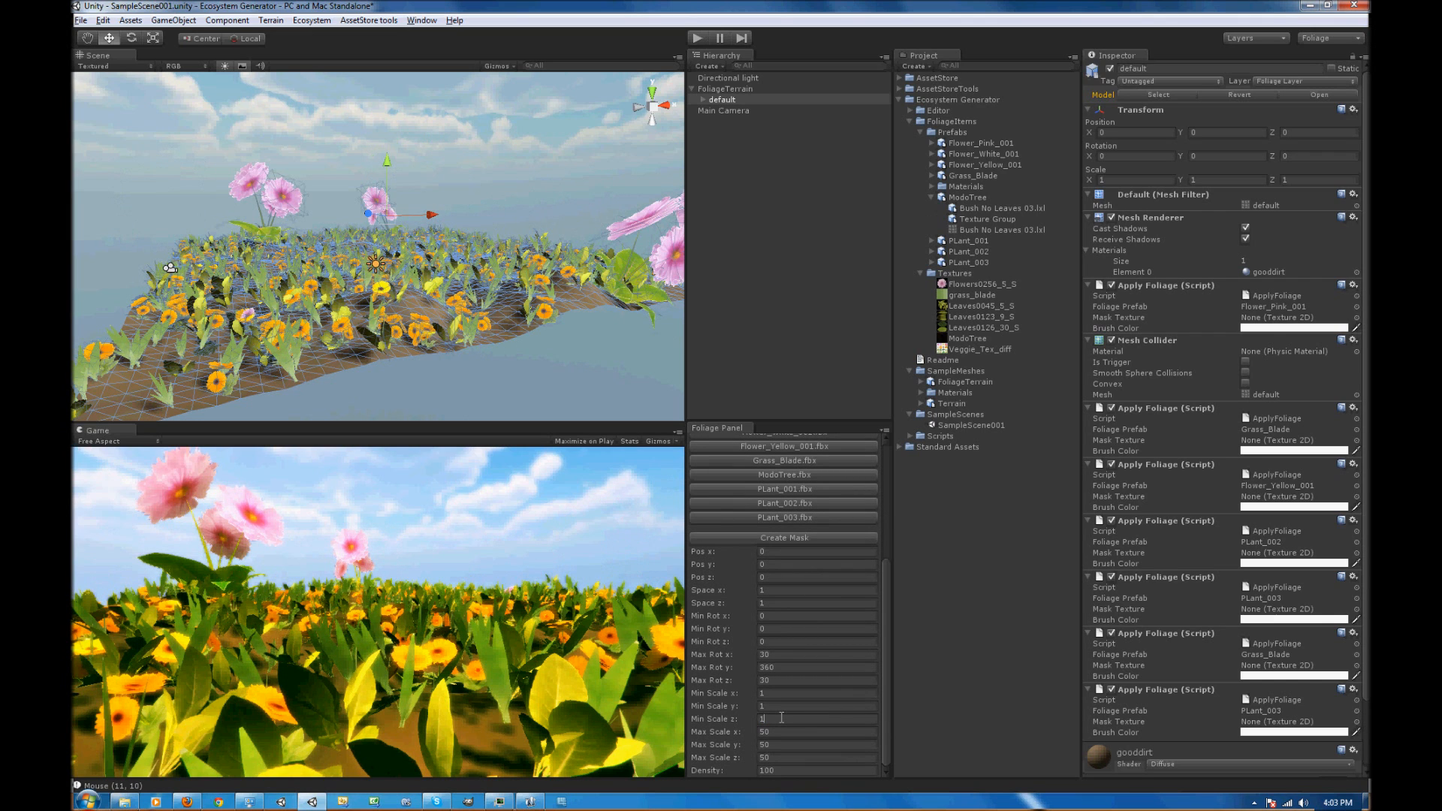
# Set Layer1's maximum scale to 1 on the x, y and z axes
pyautogui.press('Tab')
pyautogui.write('1')
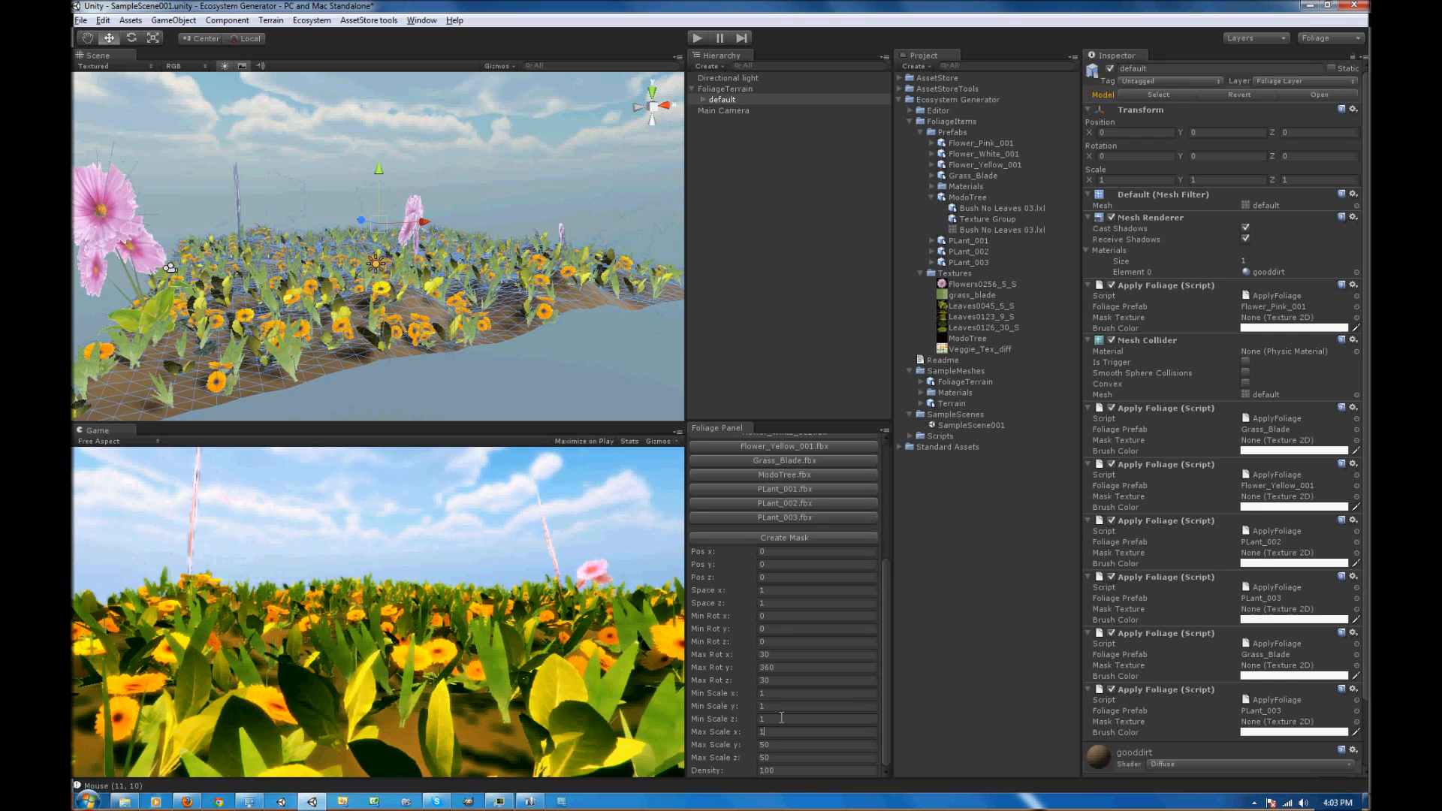
pyautogui.press('Tab')
pyautogui.write('1')
pyautogui.press('Tab')
pyautogui.write('1')
pyautogui.press('Tab')
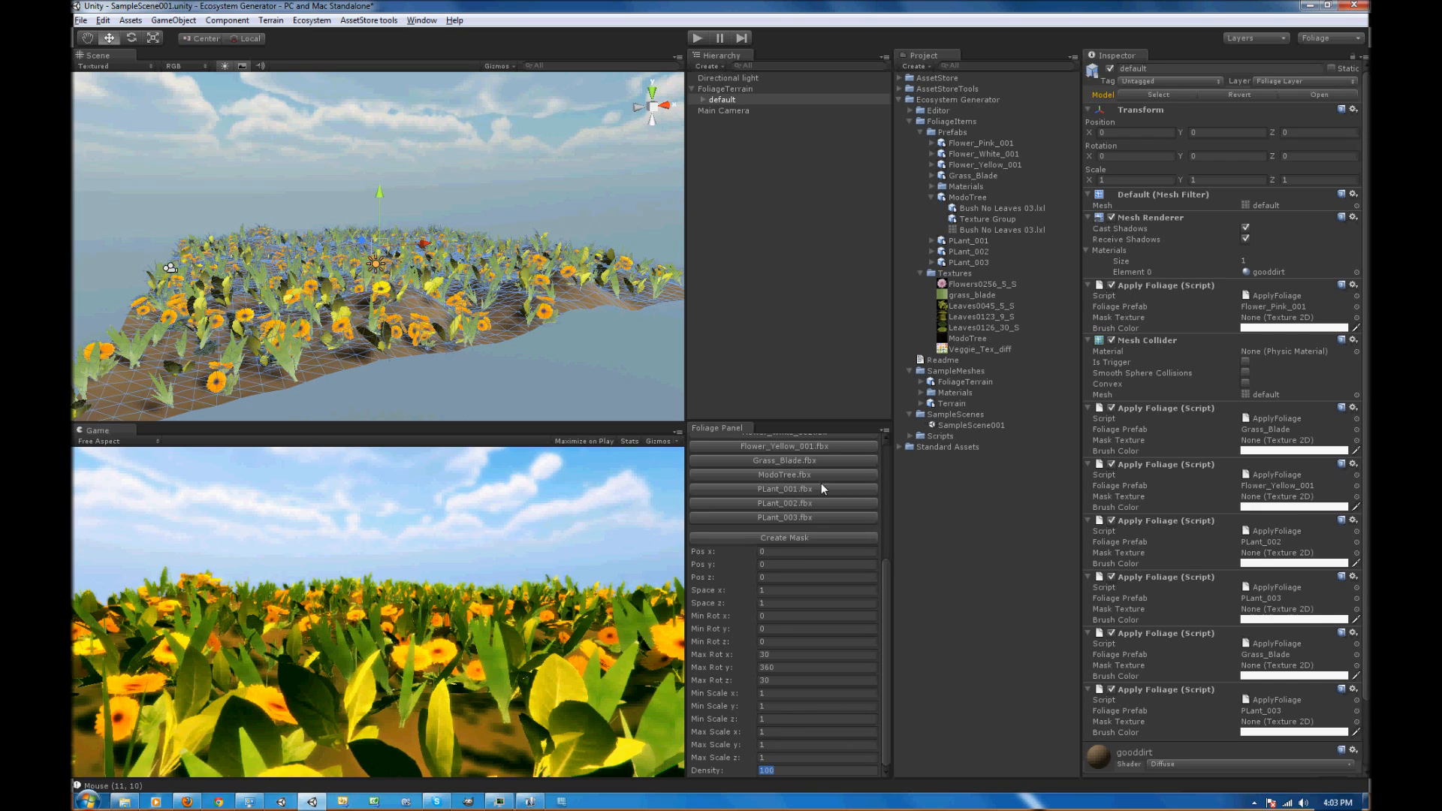
# Replace Layer1's foliage item with ModoTree.fbx
pyautogui.scroll(2, 886, 547)
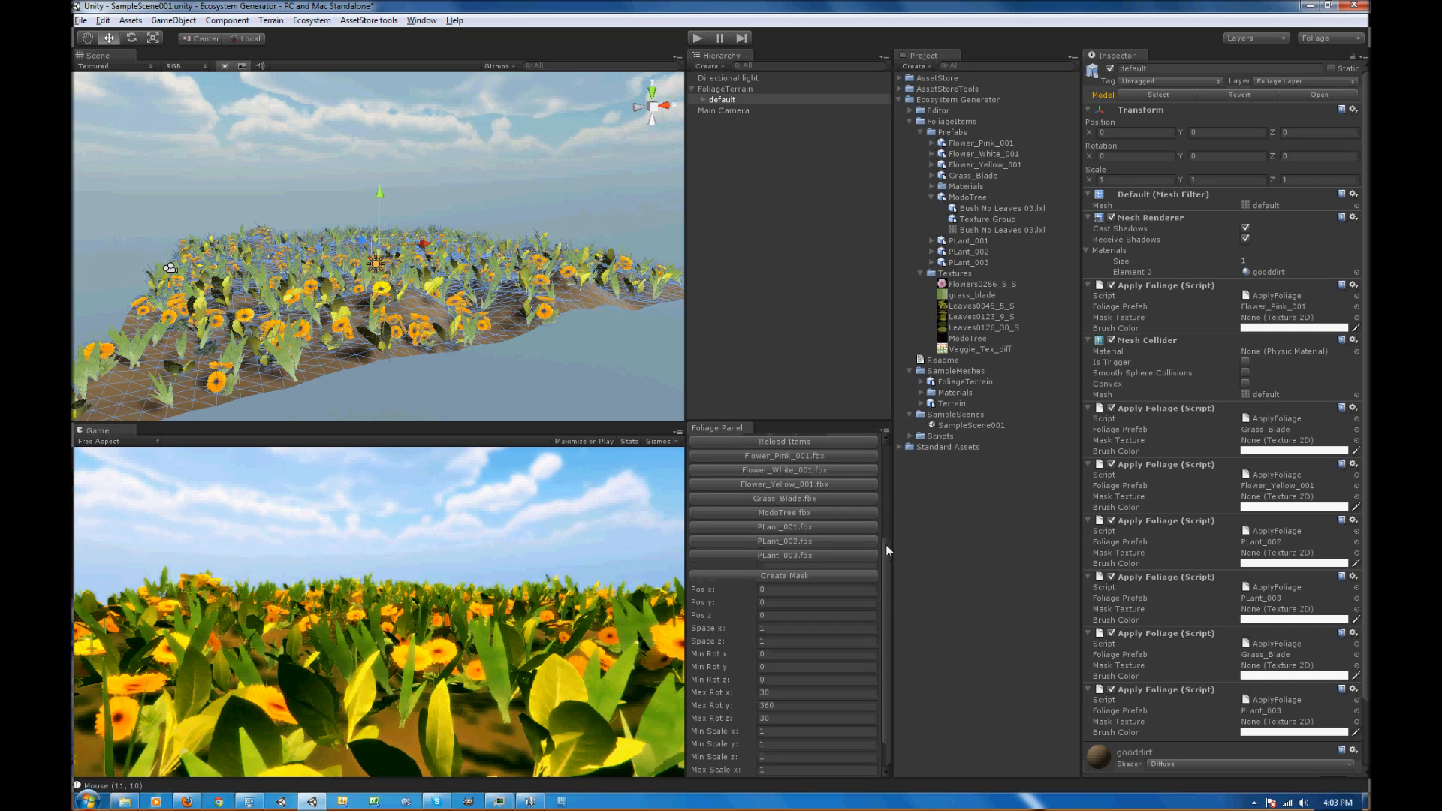
pyautogui.moveTo(886, 543); pyautogui.dragTo(888, 523)
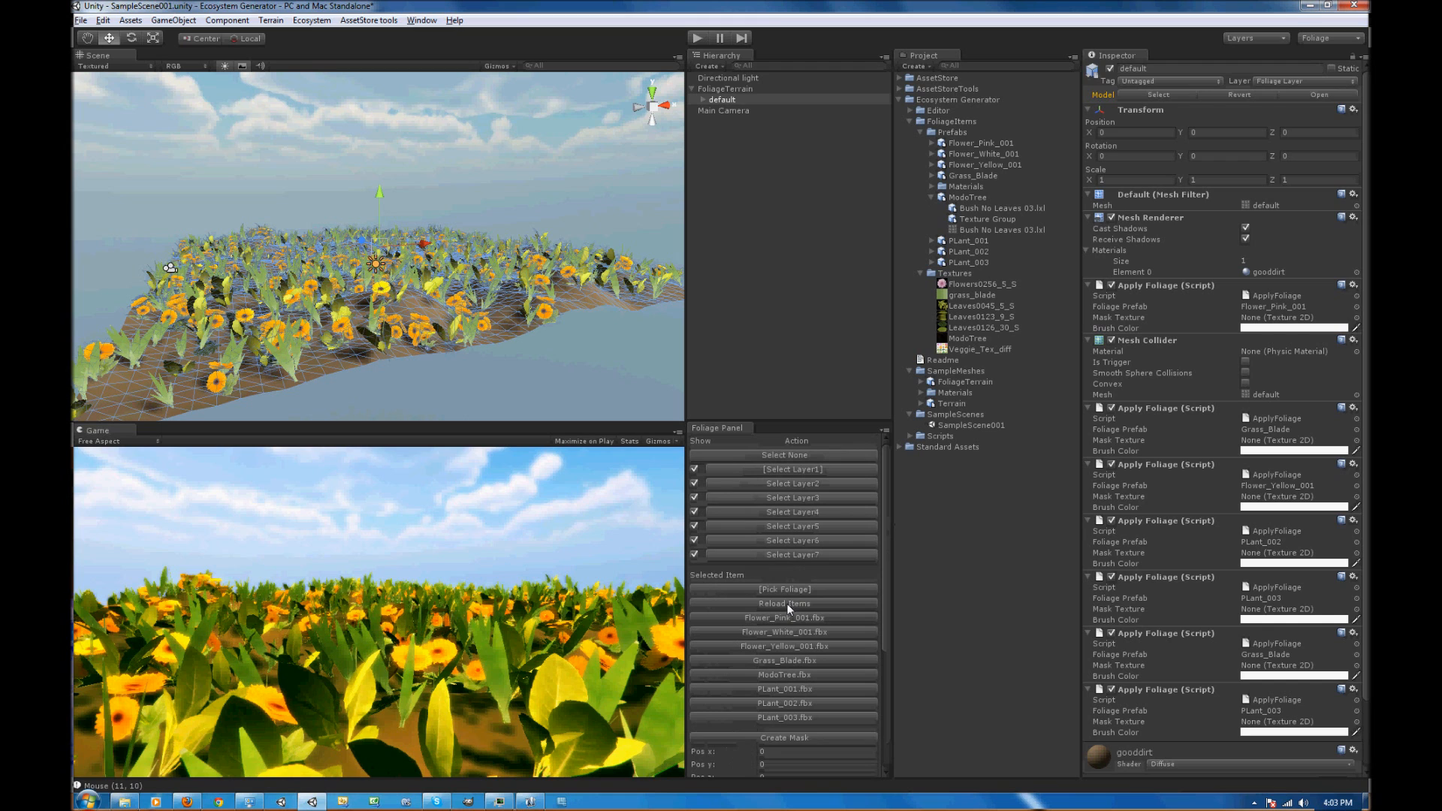
pyautogui.click(796, 674)
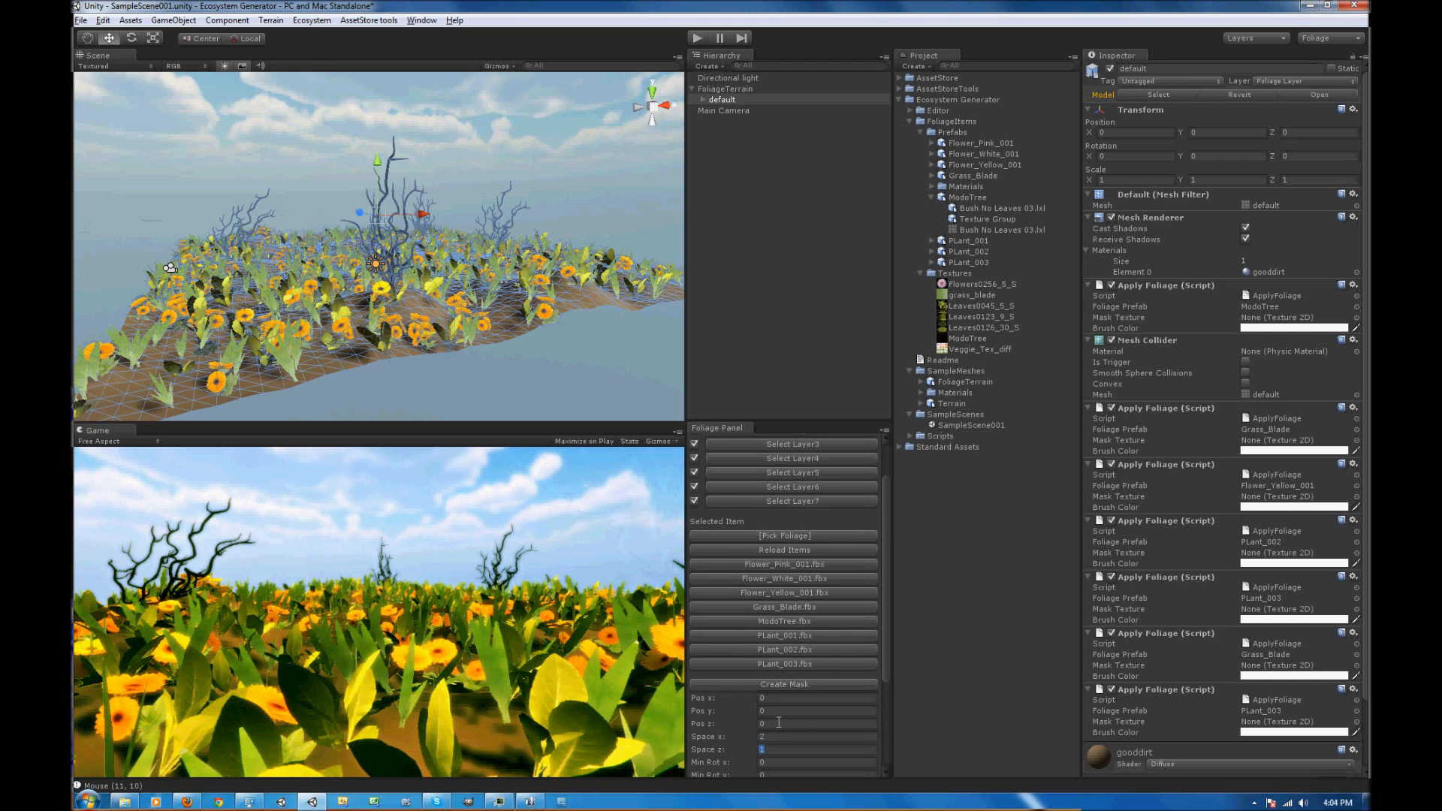
# Set the ModoTree layer's Space x and Space z to 2, keeping Min Rot x at 0
pyautogui.write('2')
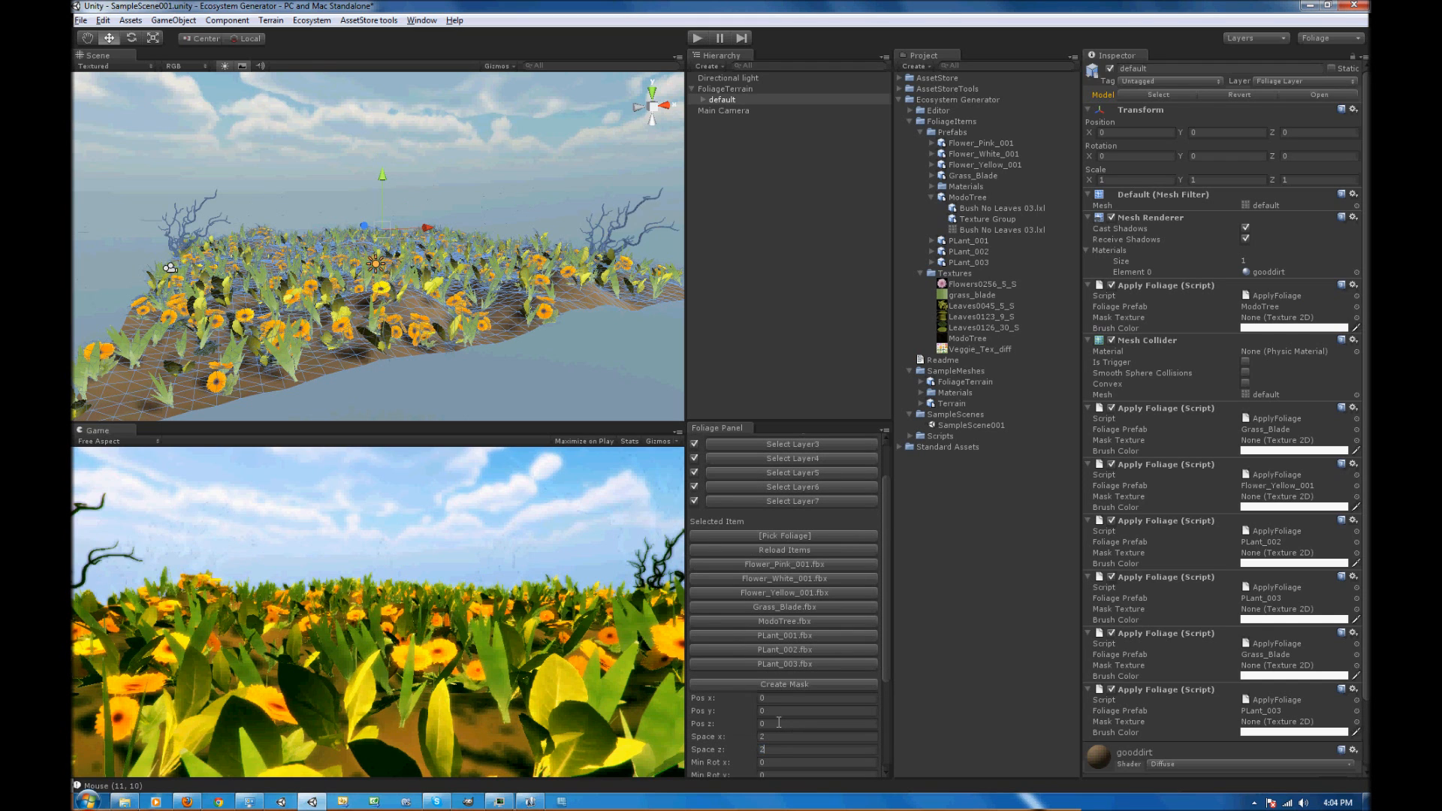
pyautogui.write('2')
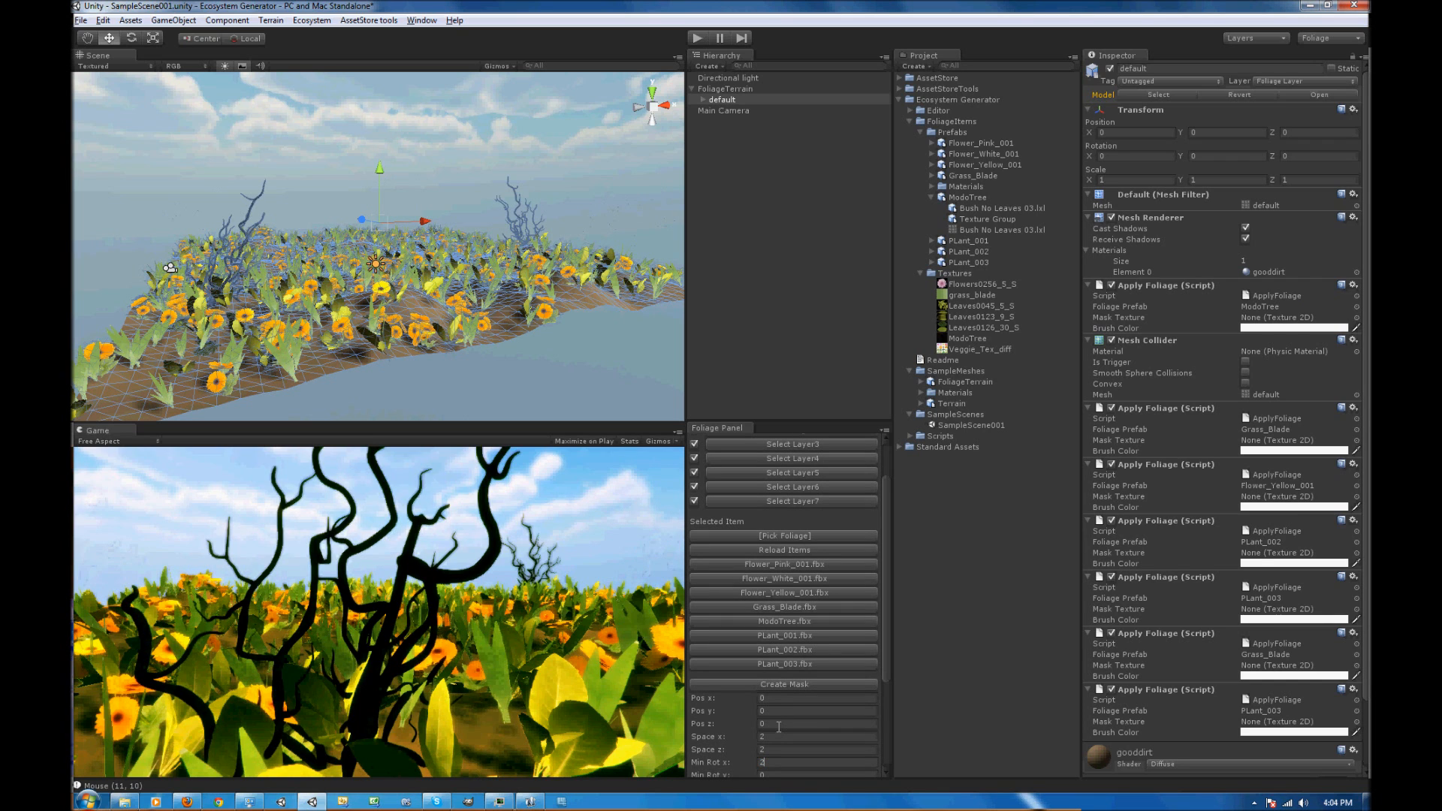
pyautogui.press('BackSpace')
pyautogui.write('0')
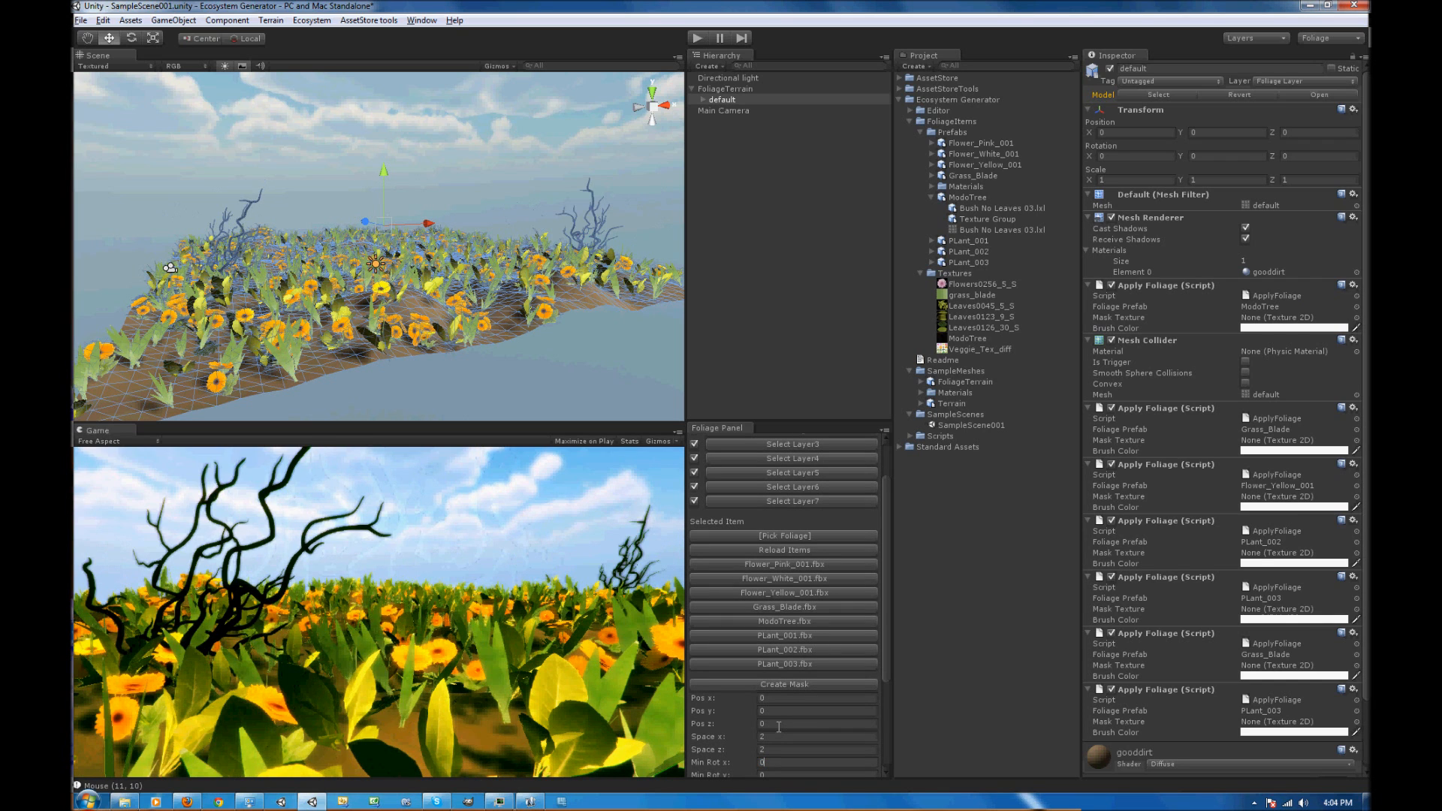
# Reduce the ModoTree layer's Space x and Space z to 1.5
pyautogui.hotkey('shift', 'Tab')
pyautogui.hotkey('shift', 'Tab')
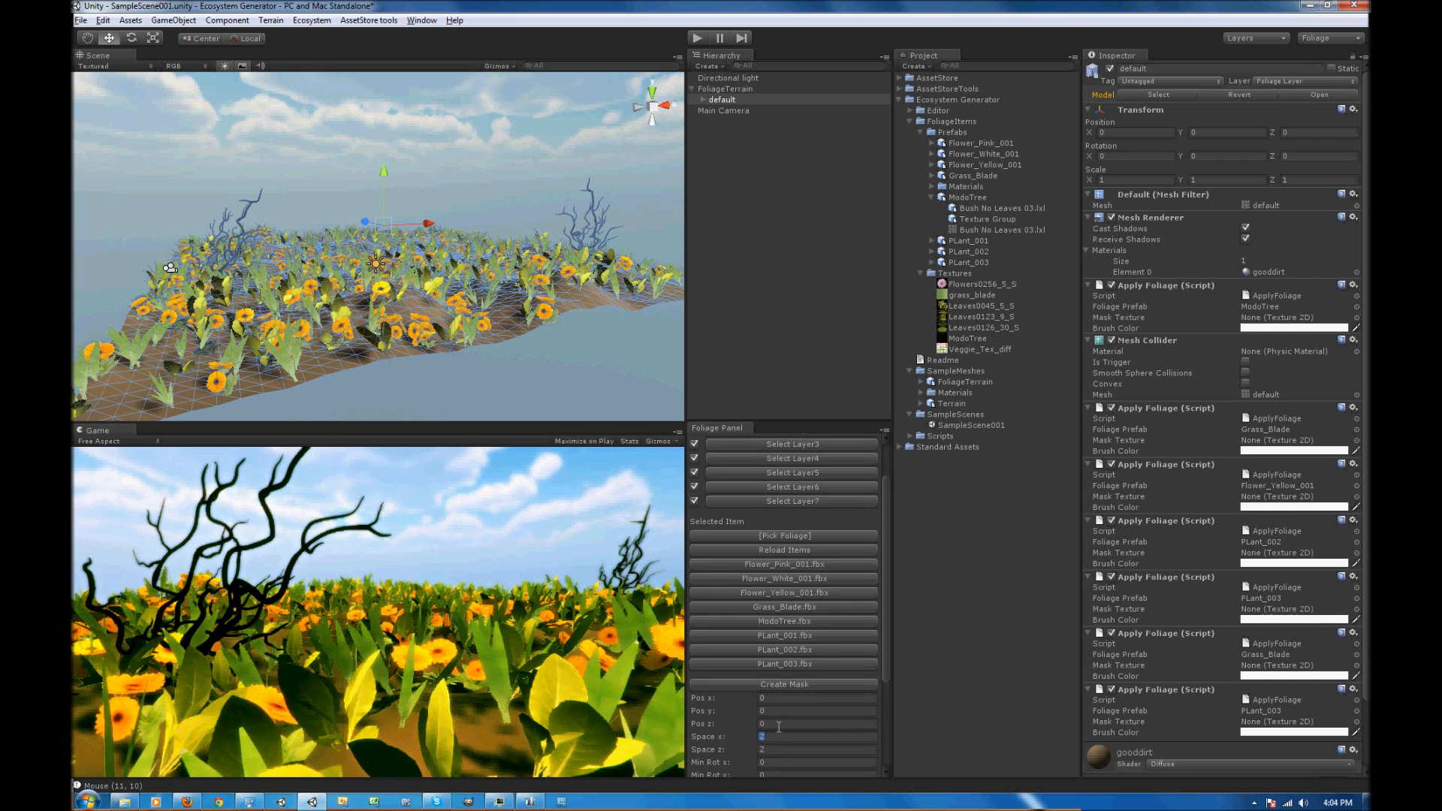
pyautogui.write('1.5')
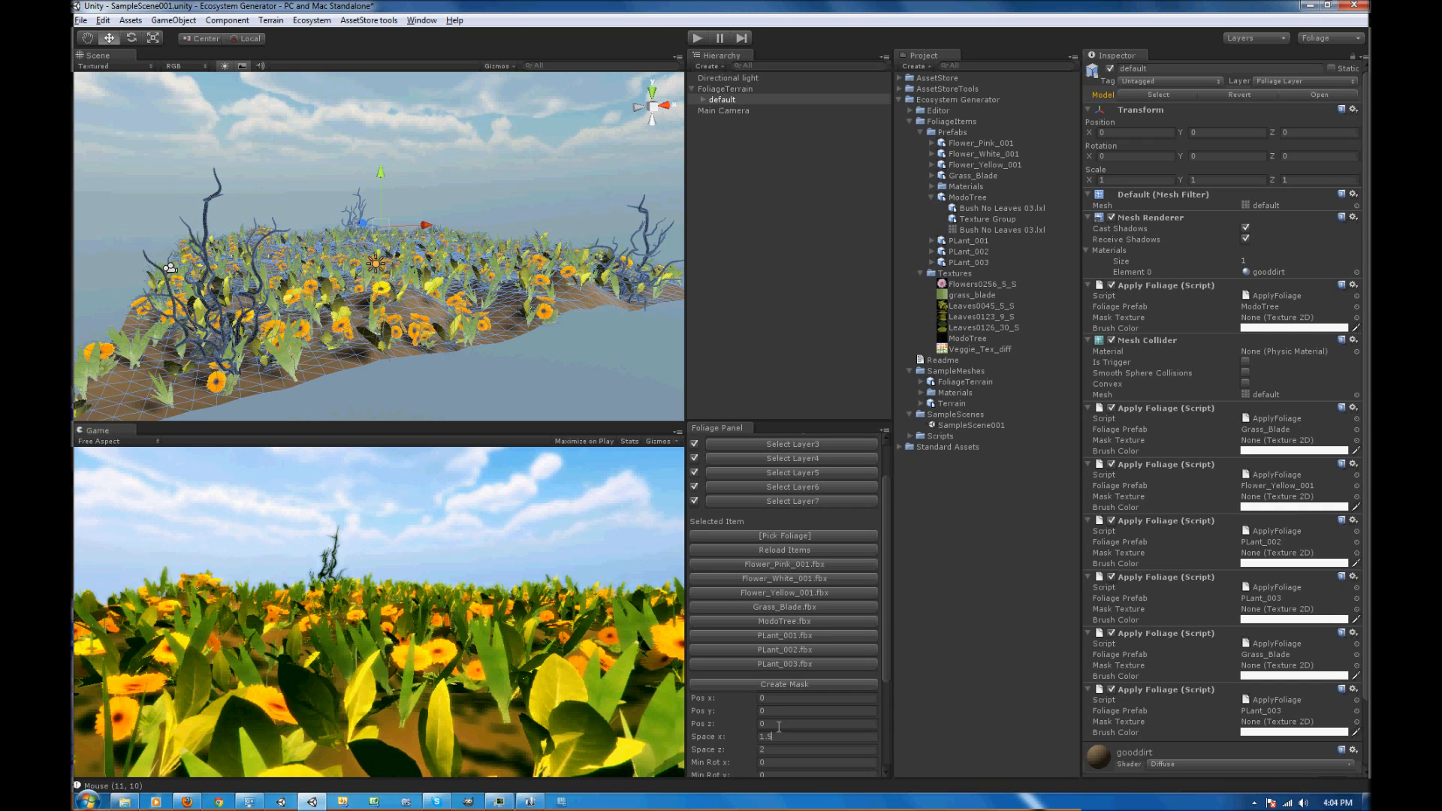
pyautogui.press('Tab')
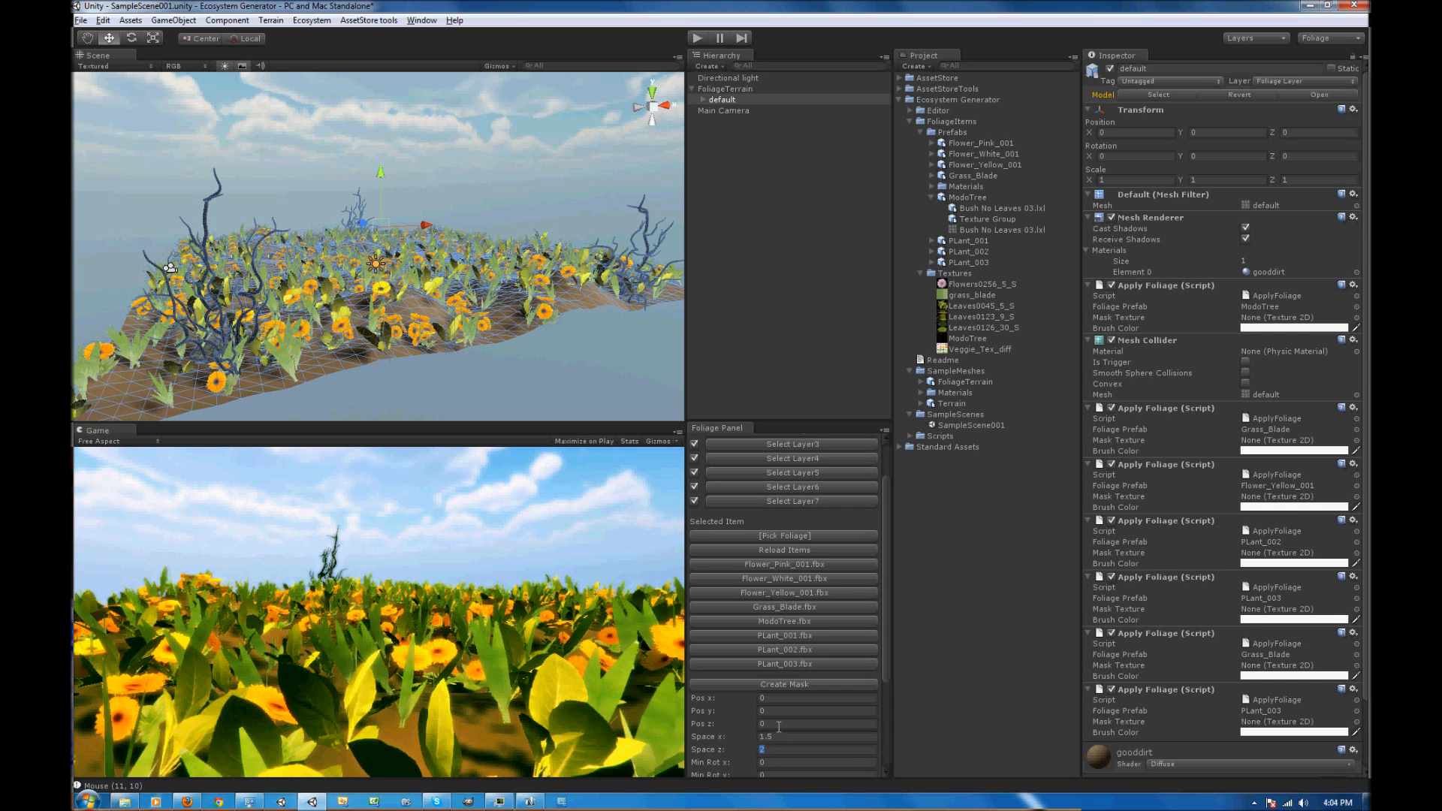
pyautogui.write('1.5')
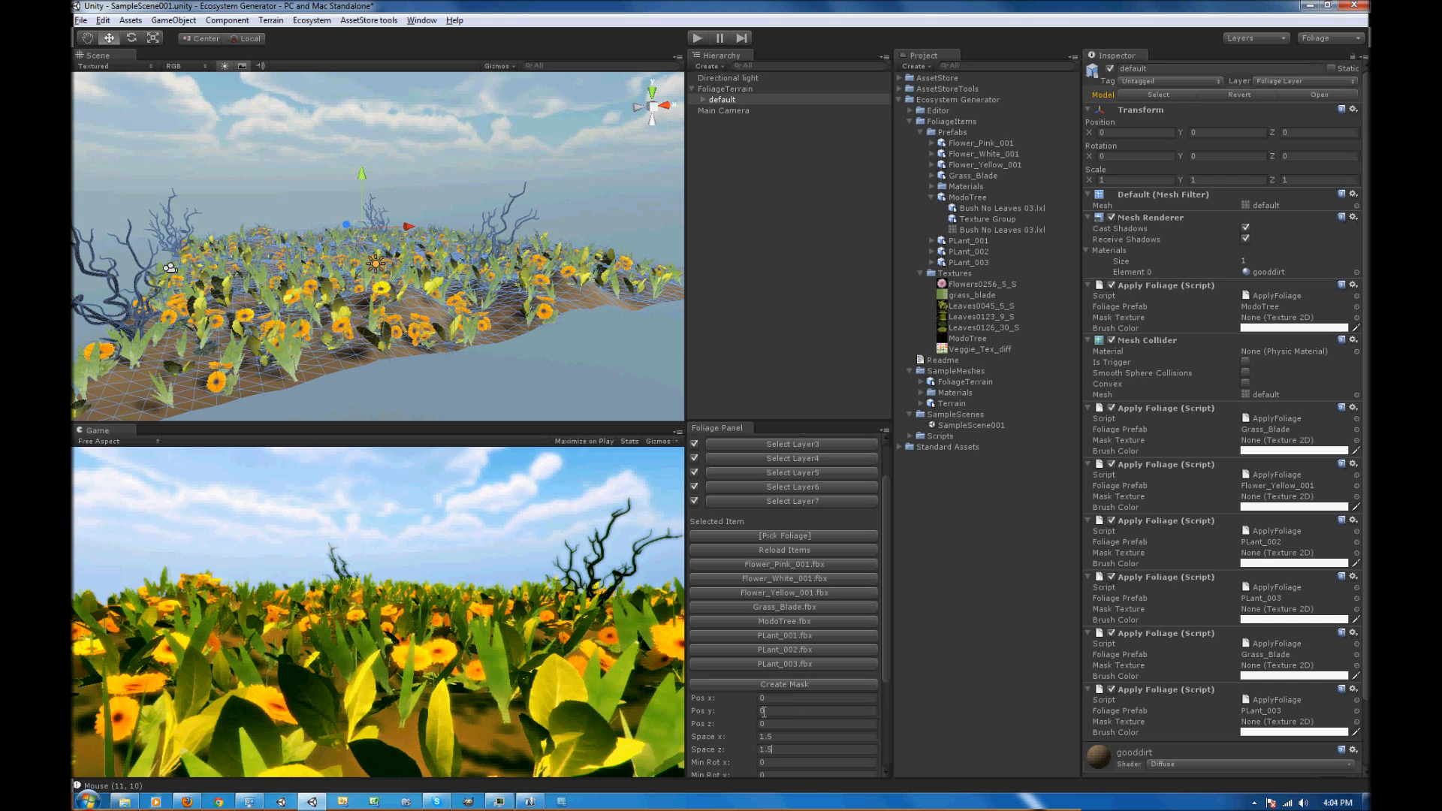
# Set the ModoTree layer's minimum scale to 2 on the x, y and z axes
pyautogui.scroll(-5, 886, 693)
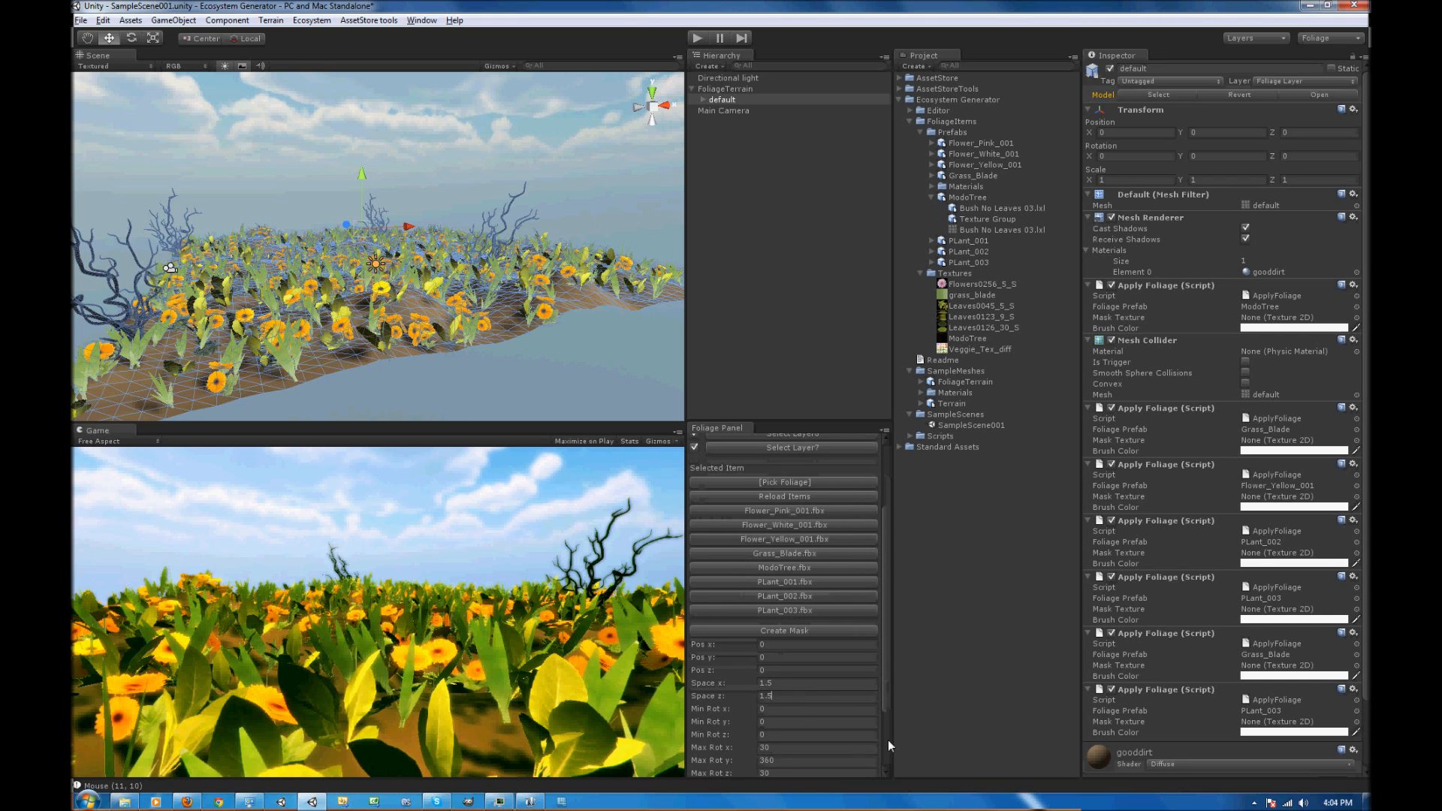
pyautogui.scroll(-1, 856, 763)
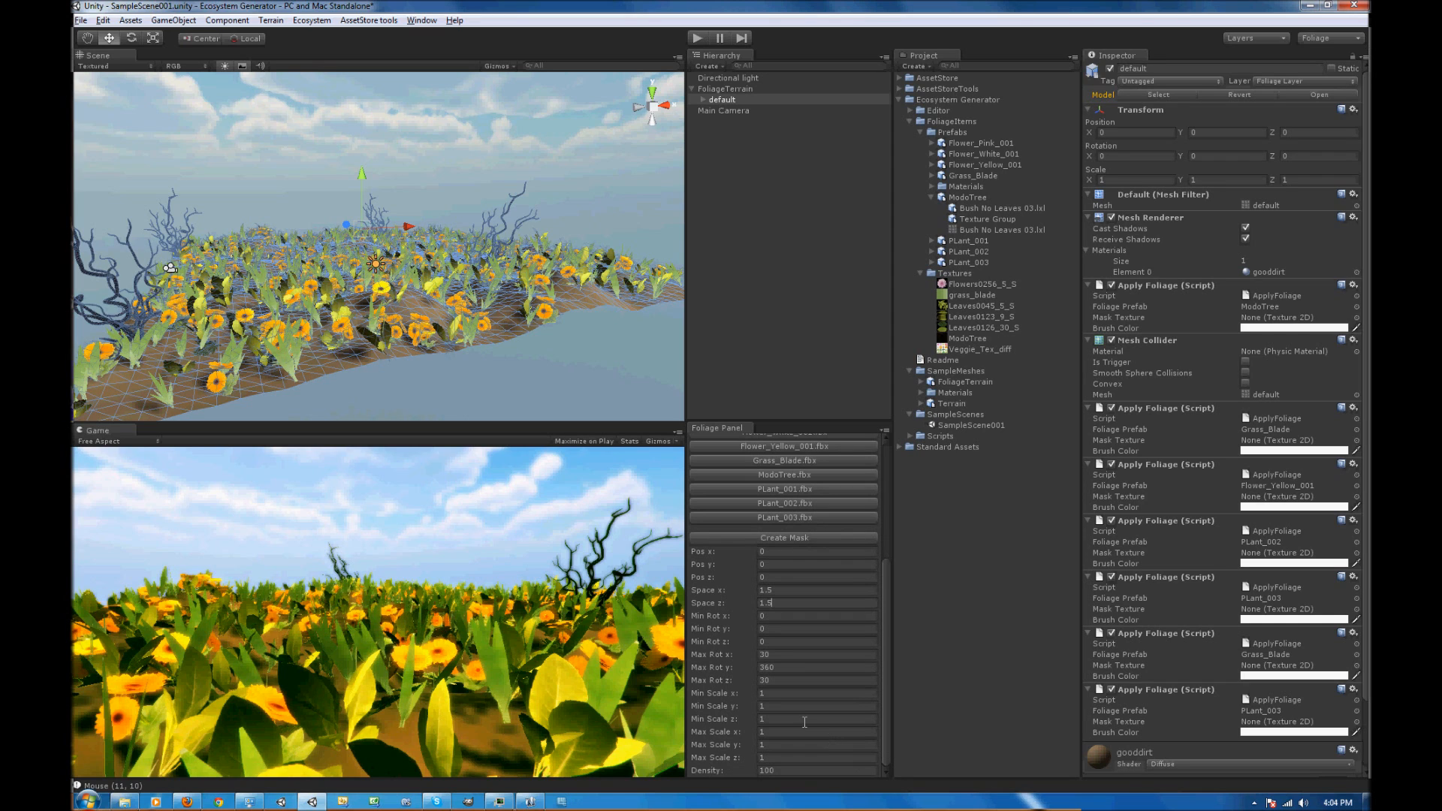
pyautogui.click(774, 694)
pyautogui.write('2')
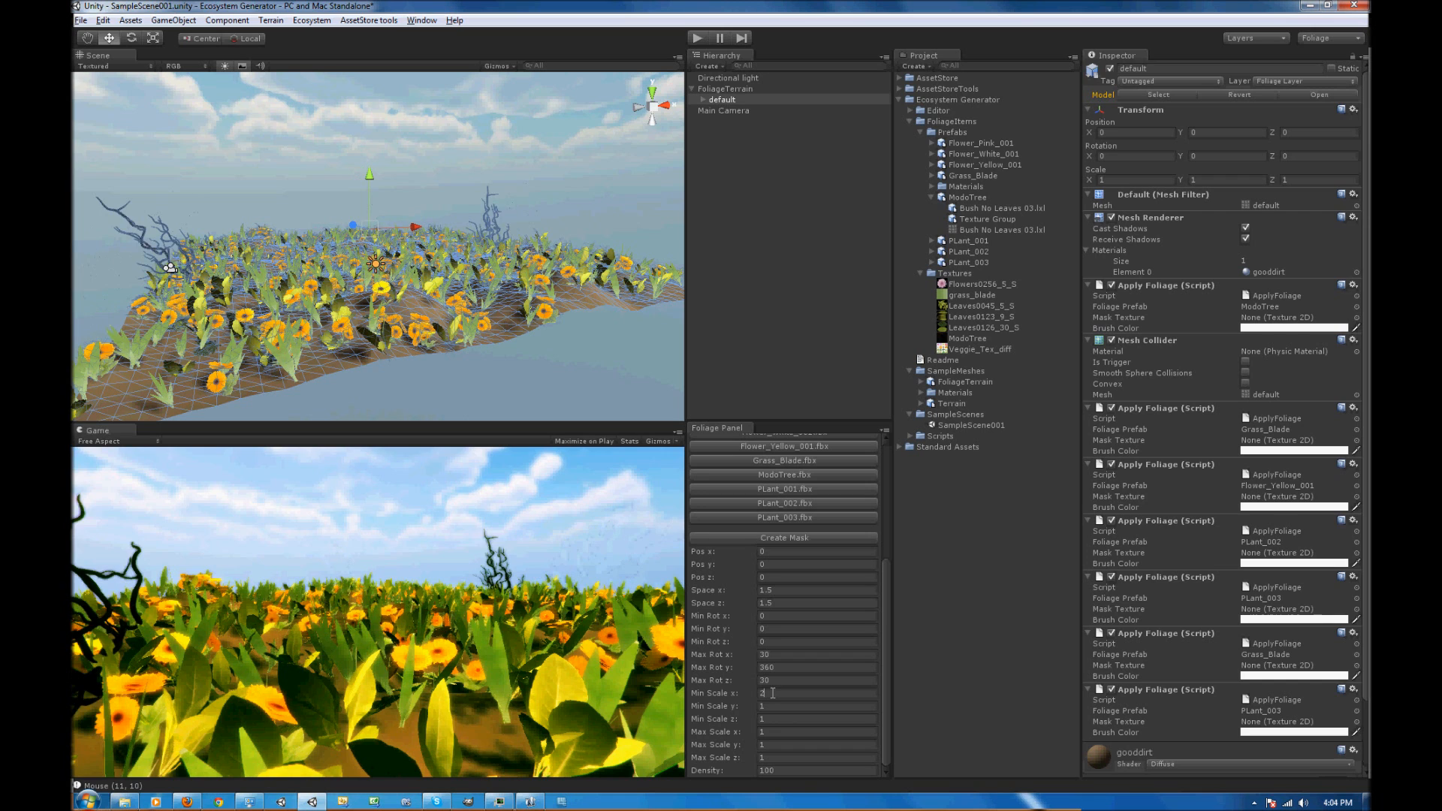
pyautogui.press('Tab')
pyautogui.write('2')
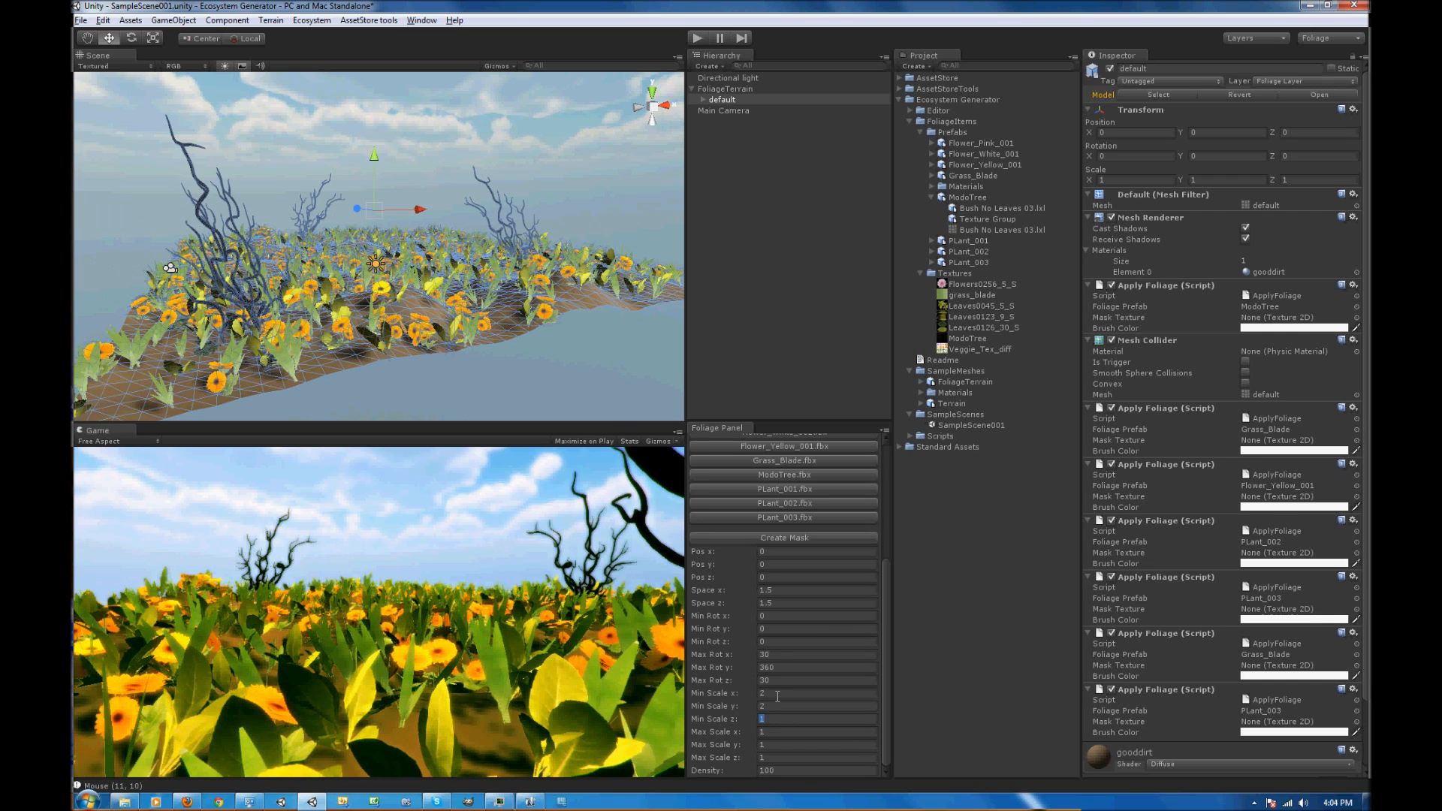
pyautogui.press('Tab')
pyautogui.write('2')
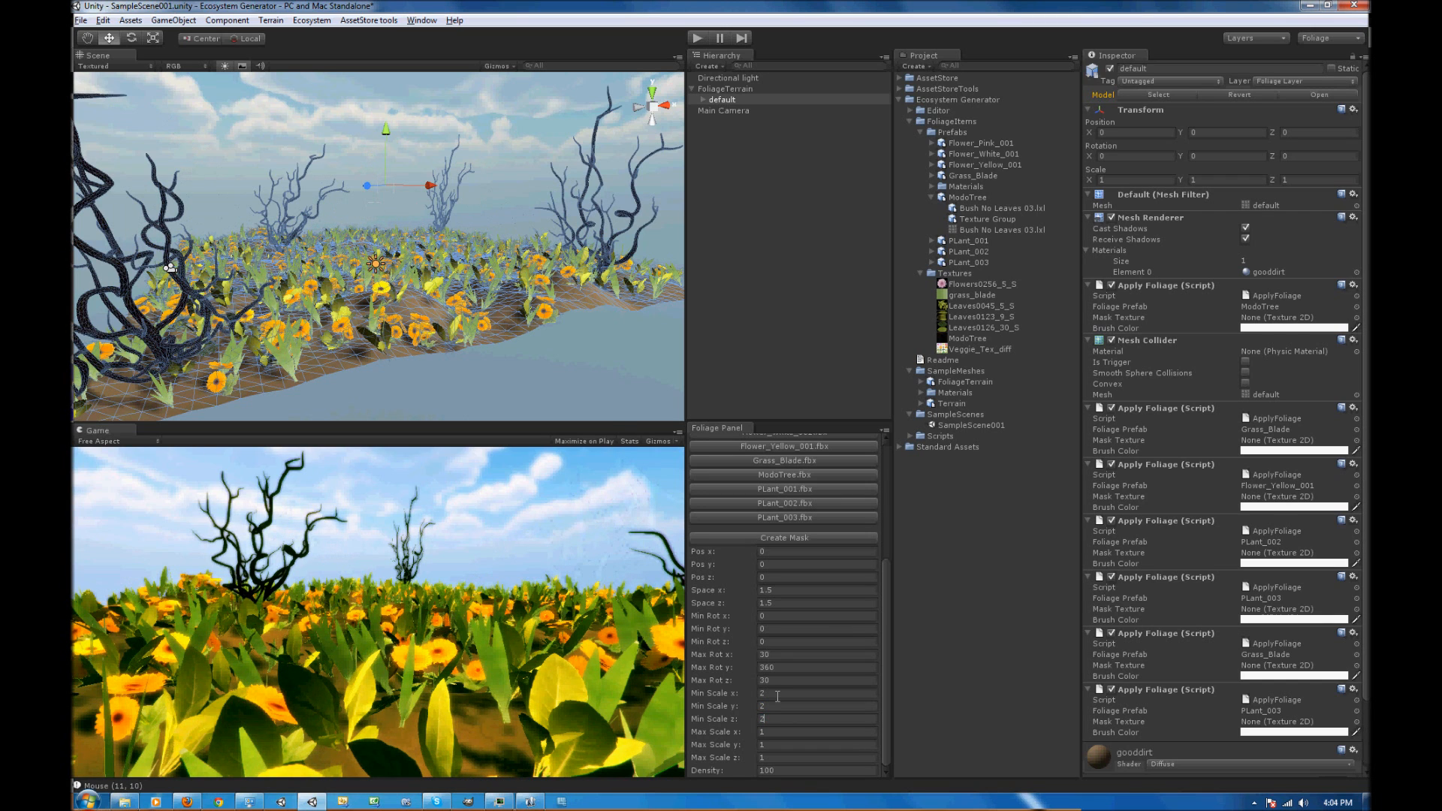
# Set the ModoTree layer's maximum scale to 2 on the x, y and z axes
pyautogui.press('Tab')
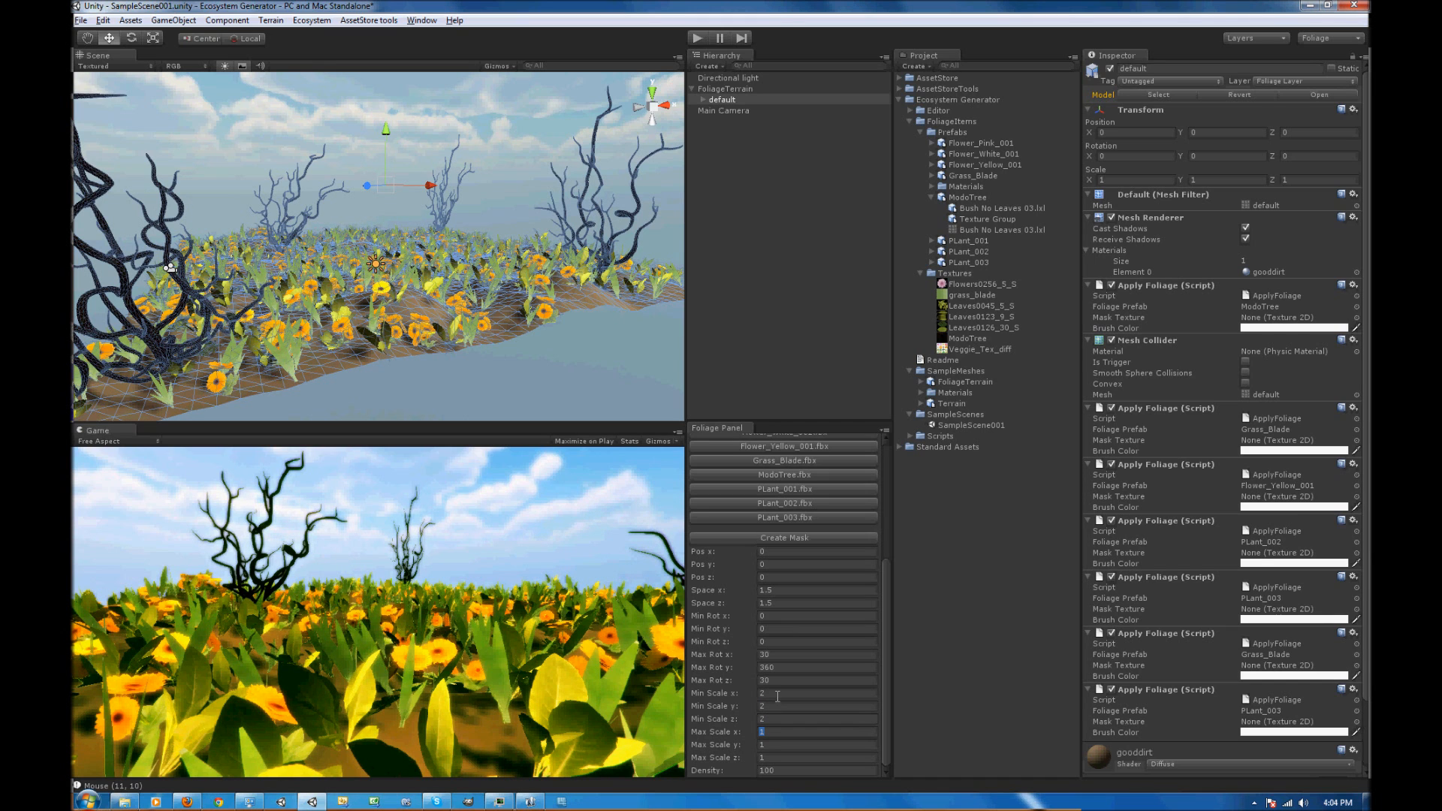
pyautogui.write('2')
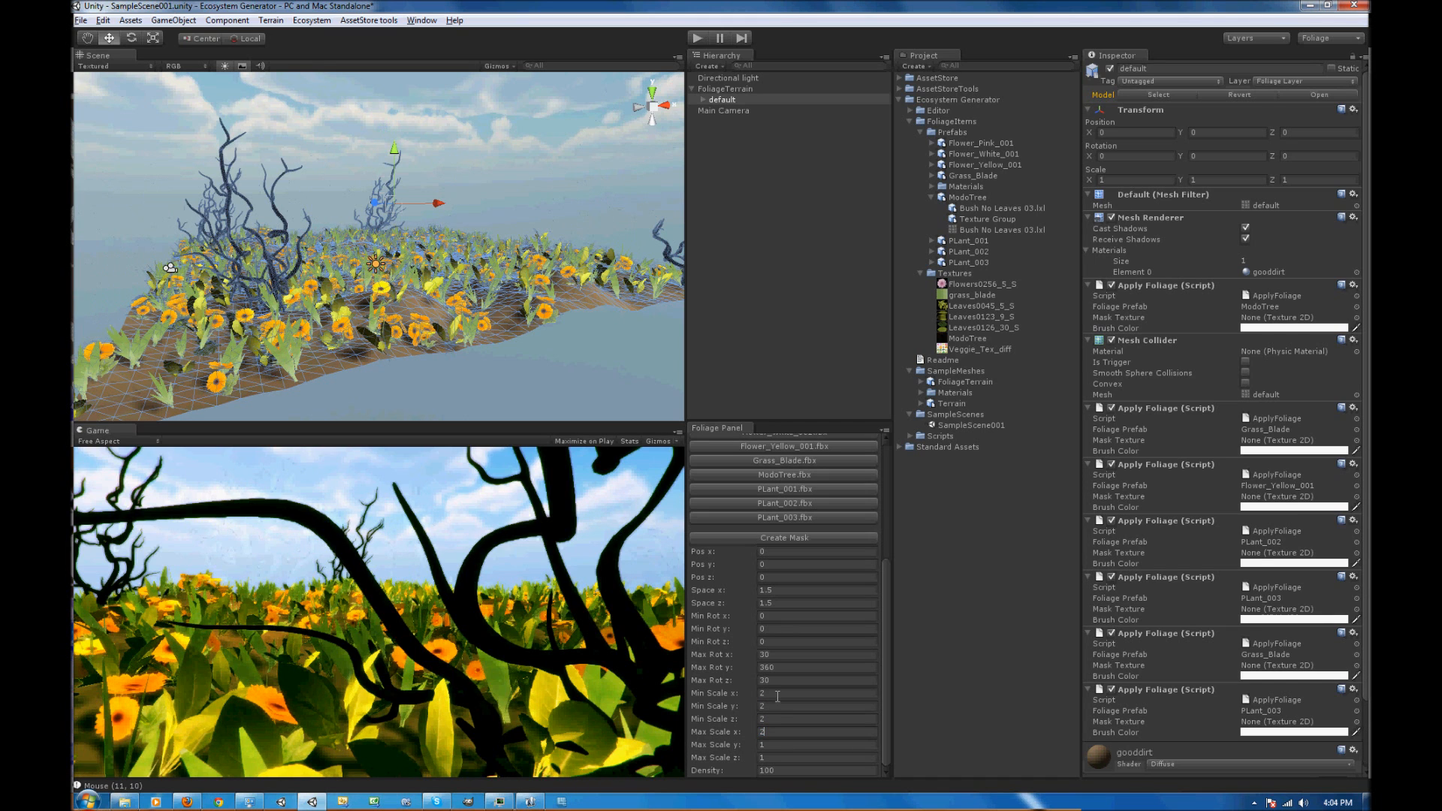
pyautogui.press('Tab')
pyautogui.write('2')
pyautogui.press('Tab')
pyautogui.write('2')
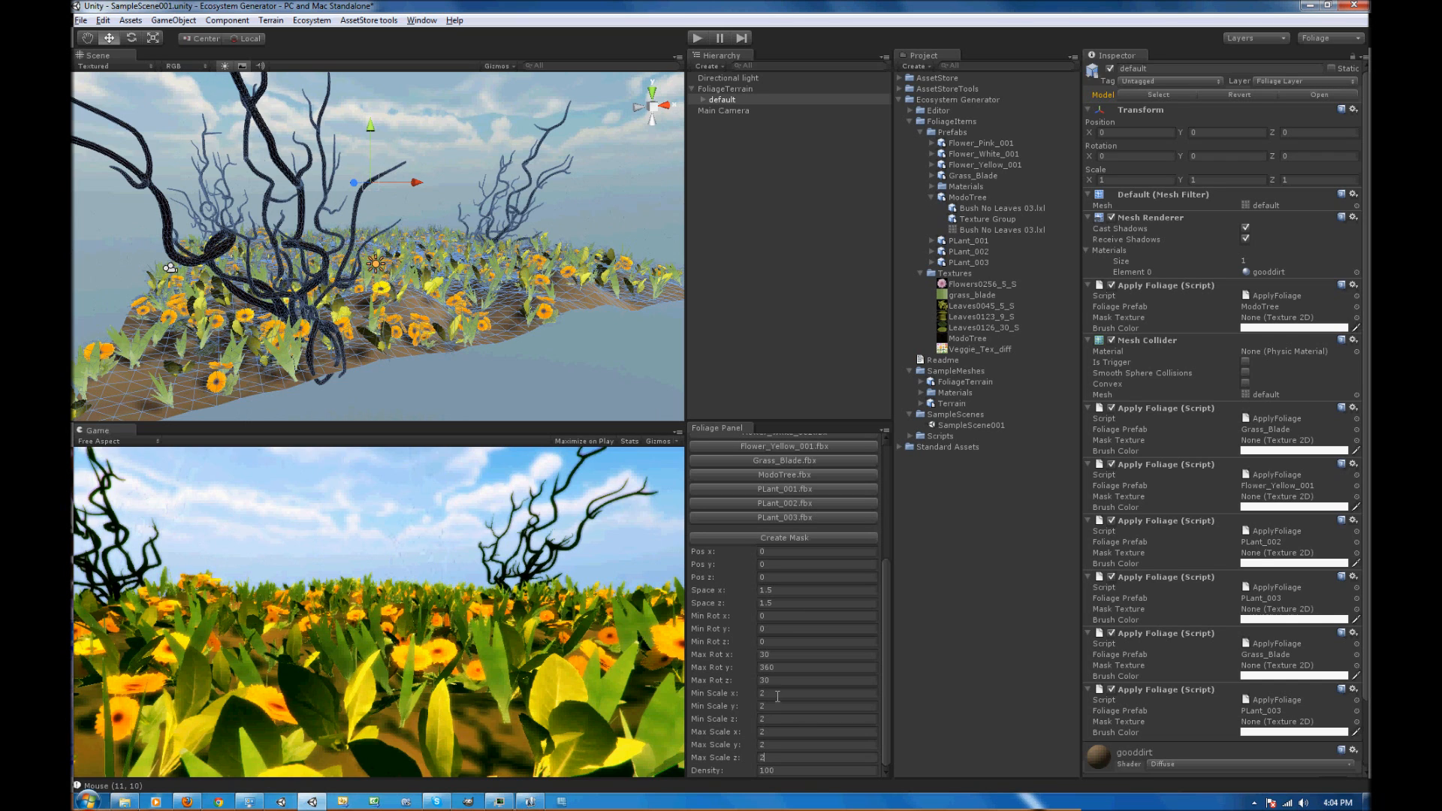
# Raise the ModoTree layer's density to 200
pyautogui.press('Tab')
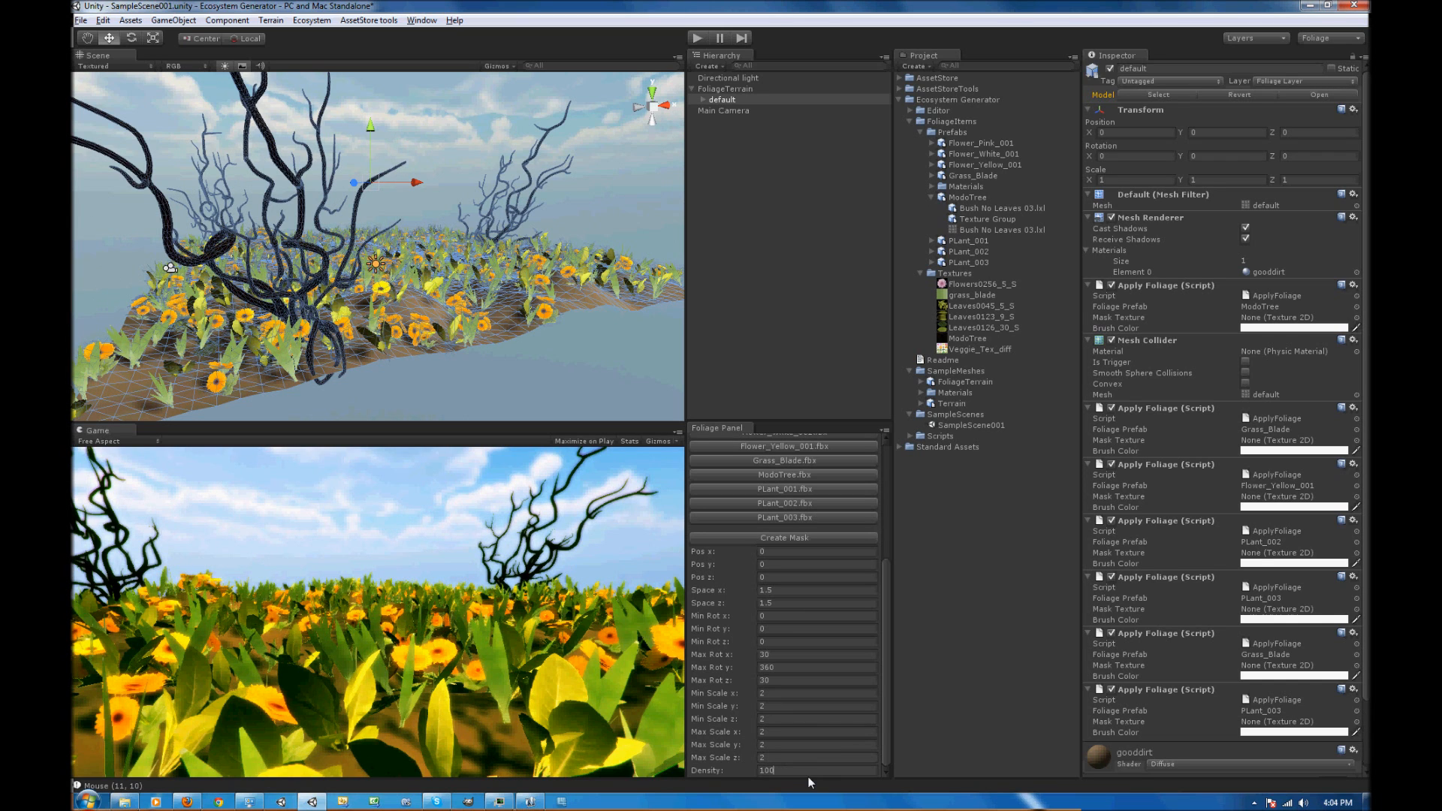
pyautogui.press('BackSpace')
pyautogui.press('BackSpace')
pyautogui.press('BackSpace')
pyautogui.write('200')
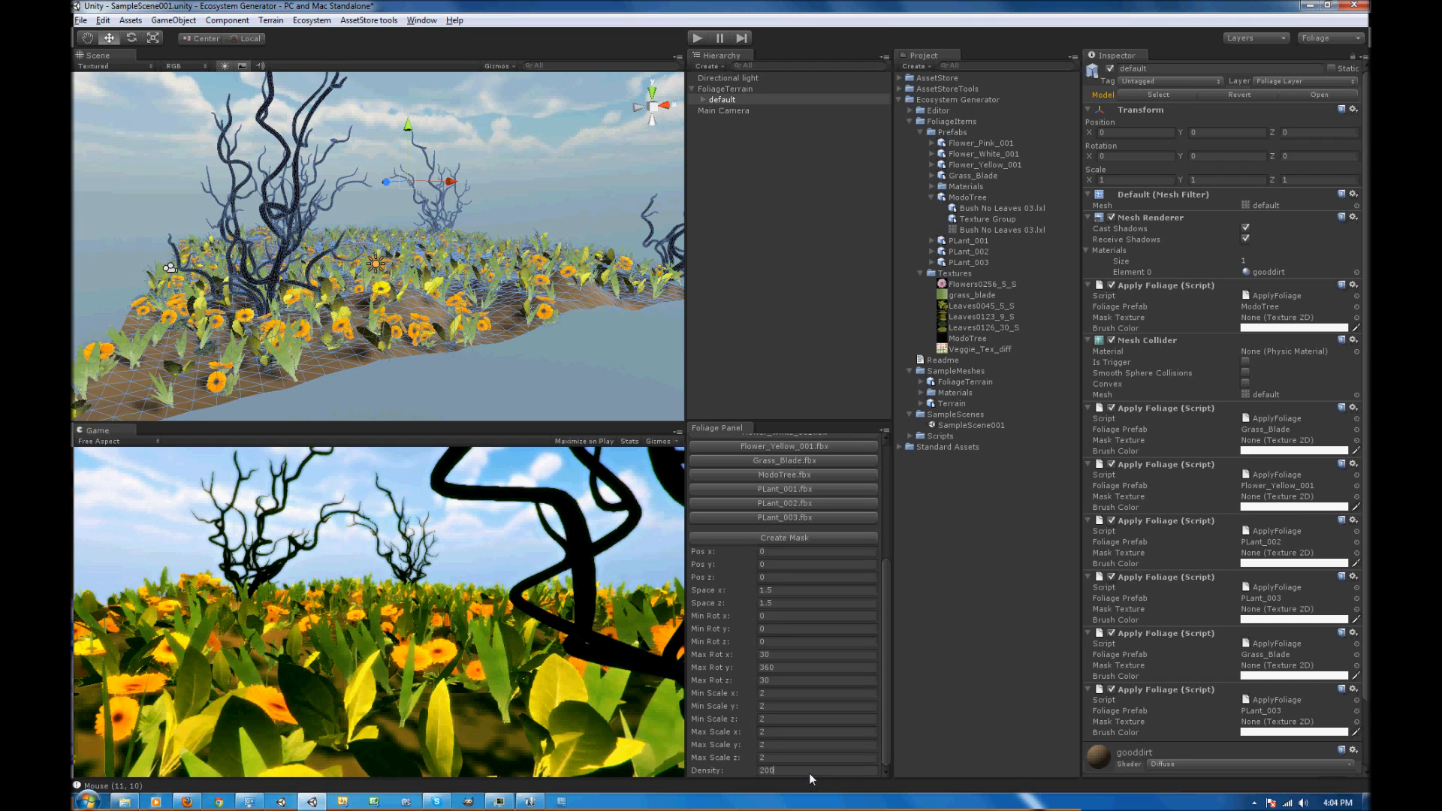
# Set the ModoTree layer's spacing on the foliage terrain to 1.1 for Space x and 1.3 for Space z
pyautogui.click(431, 389)
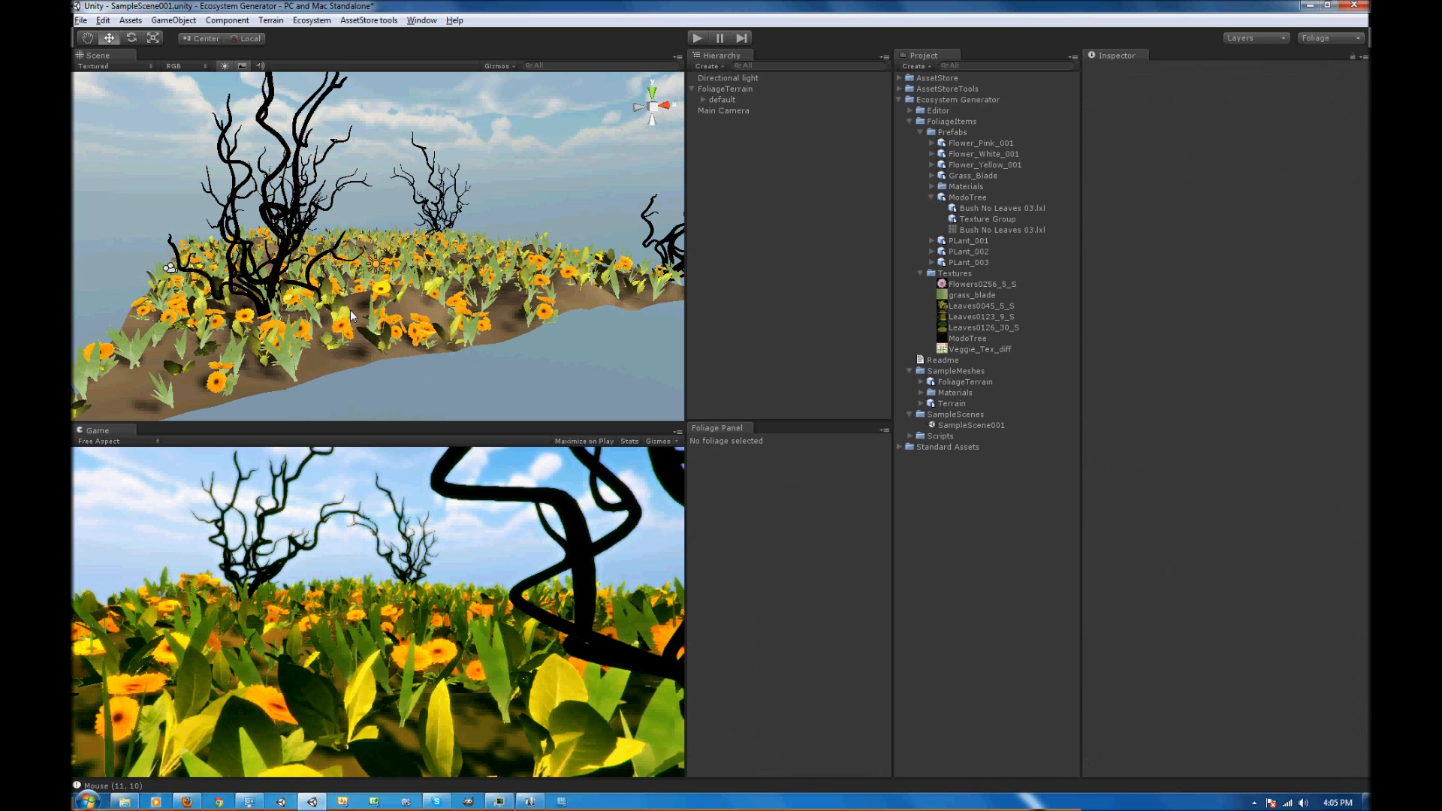
pyautogui.keyDown('alt'); pyautogui.moveTo(398, 314); pyautogui.dragTo(450, 312); pyautogui.keyUp('alt')
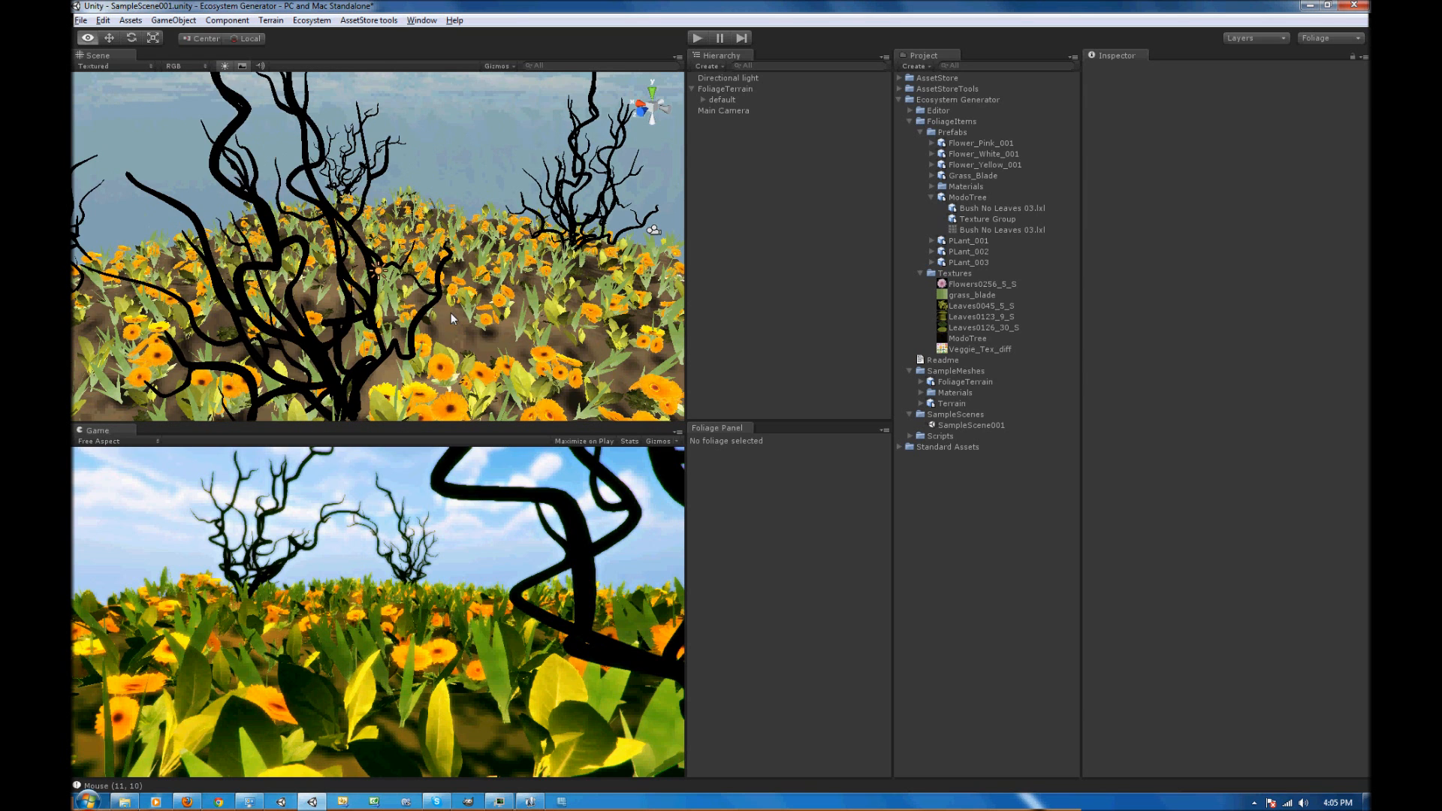
pyautogui.click(458, 332)
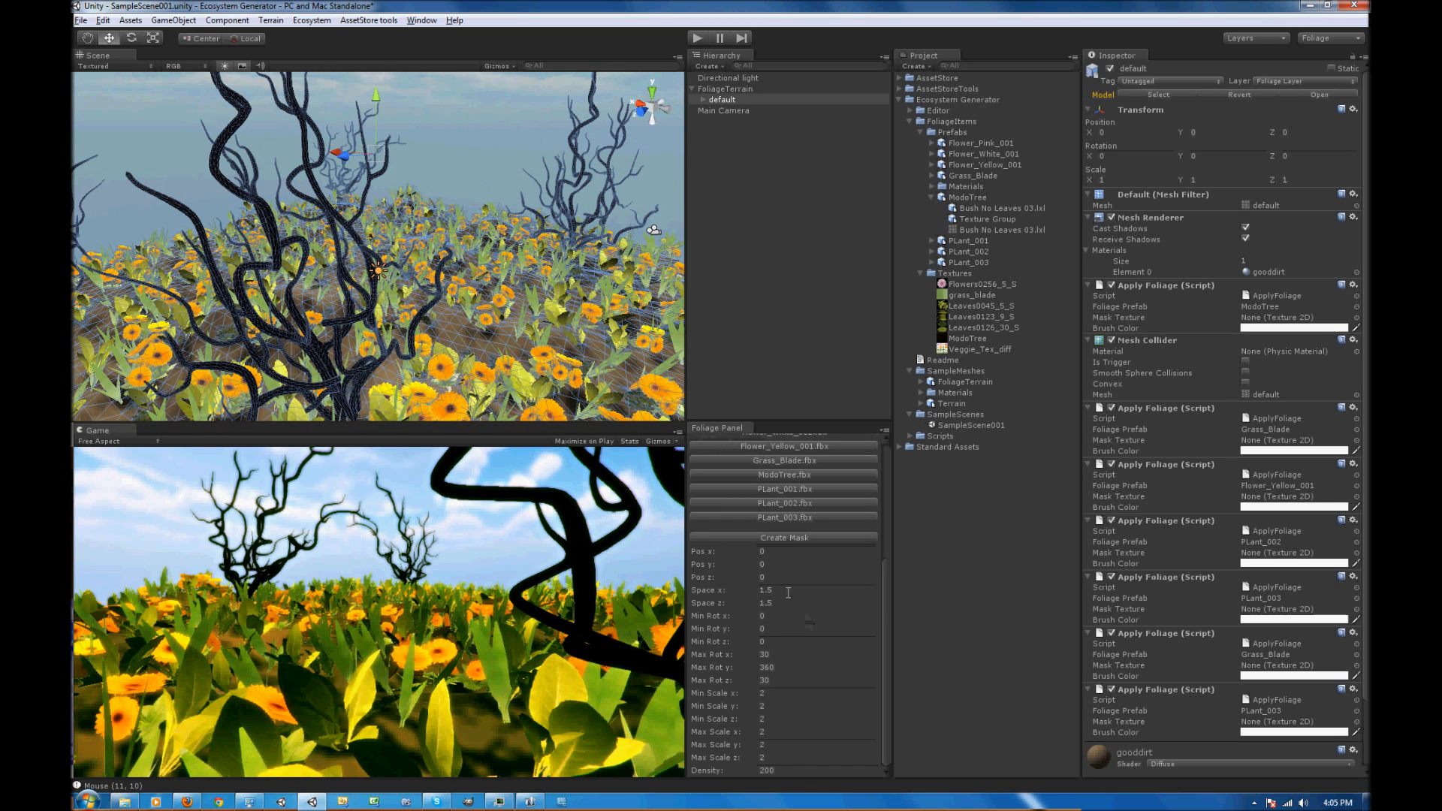
pyautogui.click(787, 589)
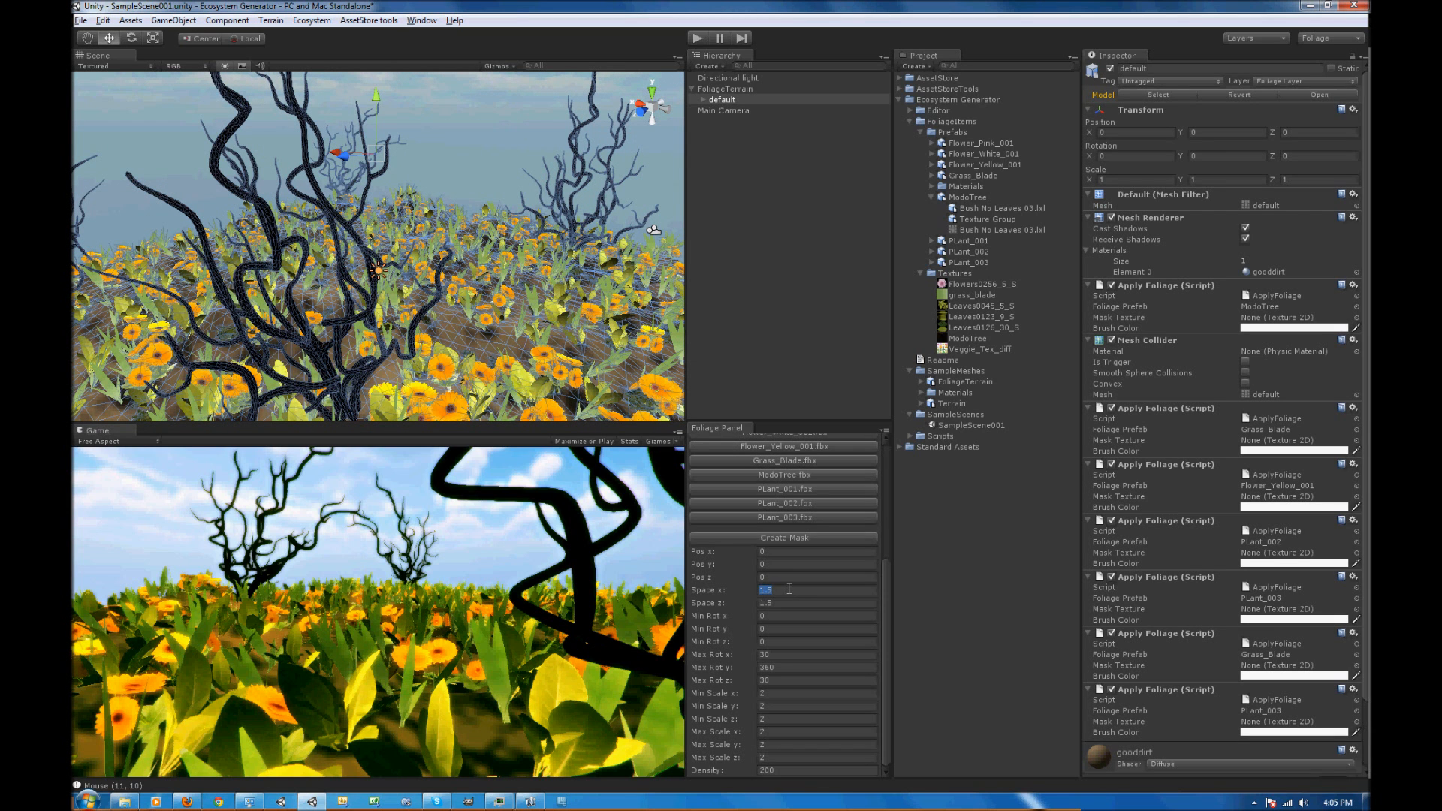
pyautogui.write('1.1')
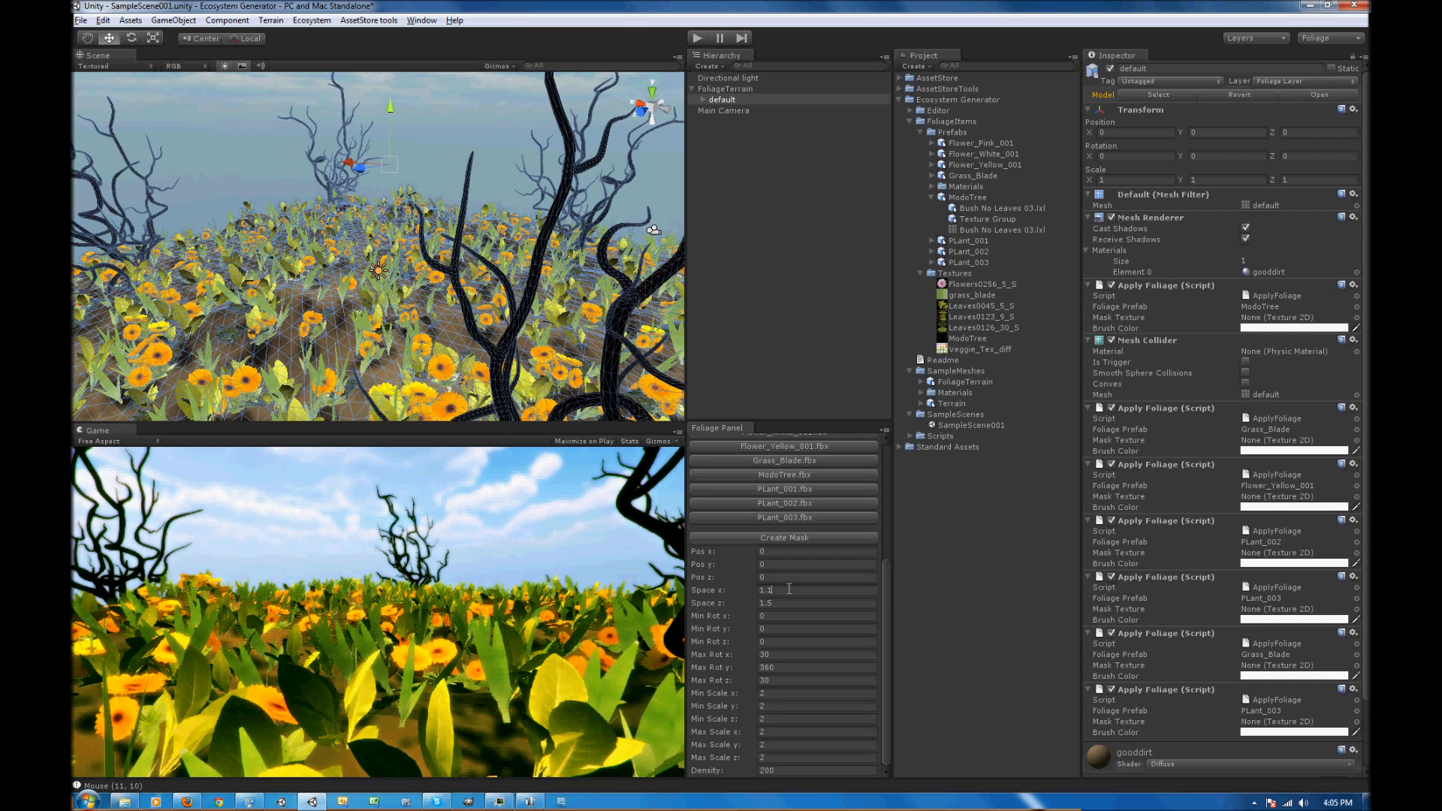
pyautogui.press('Tab')
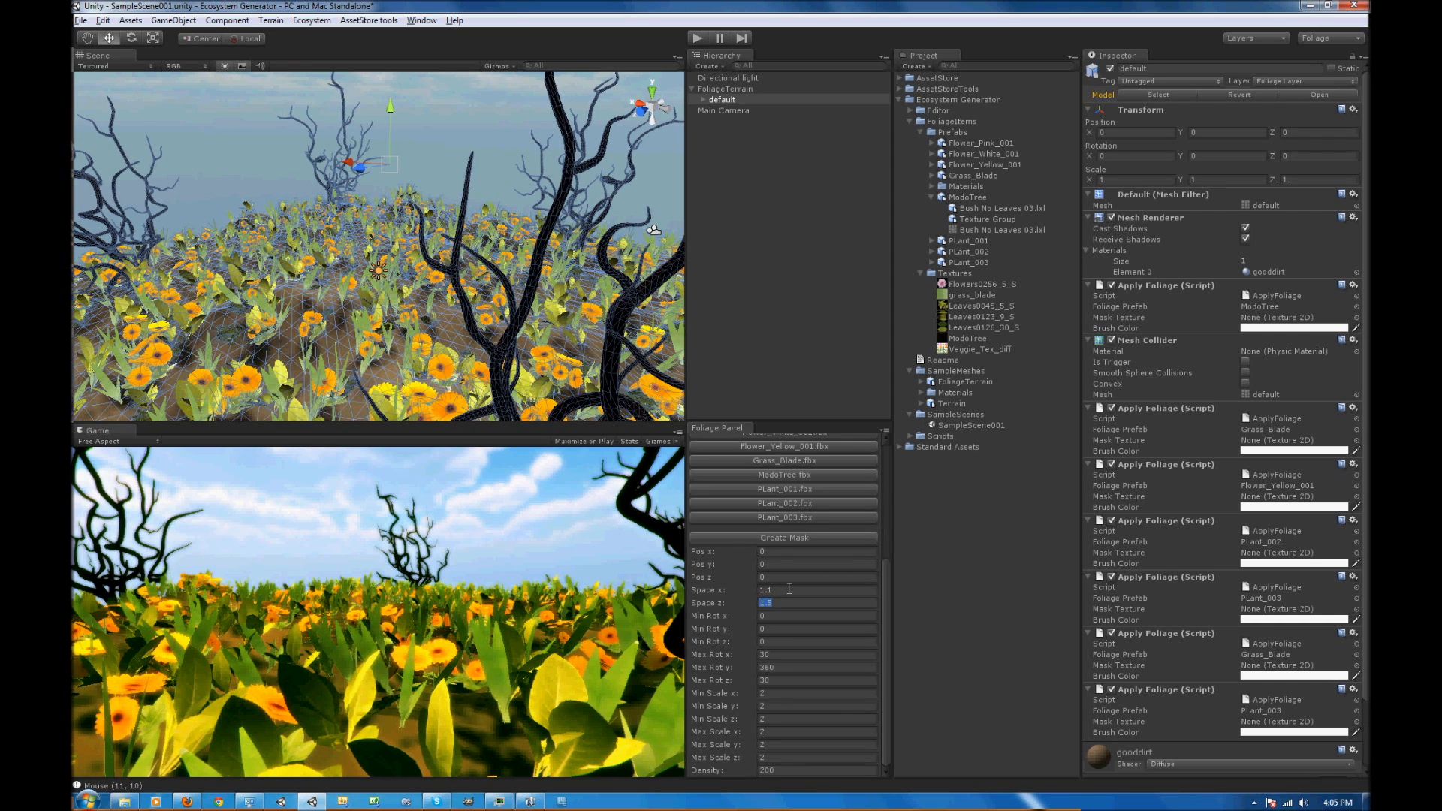
pyautogui.write('1.3')
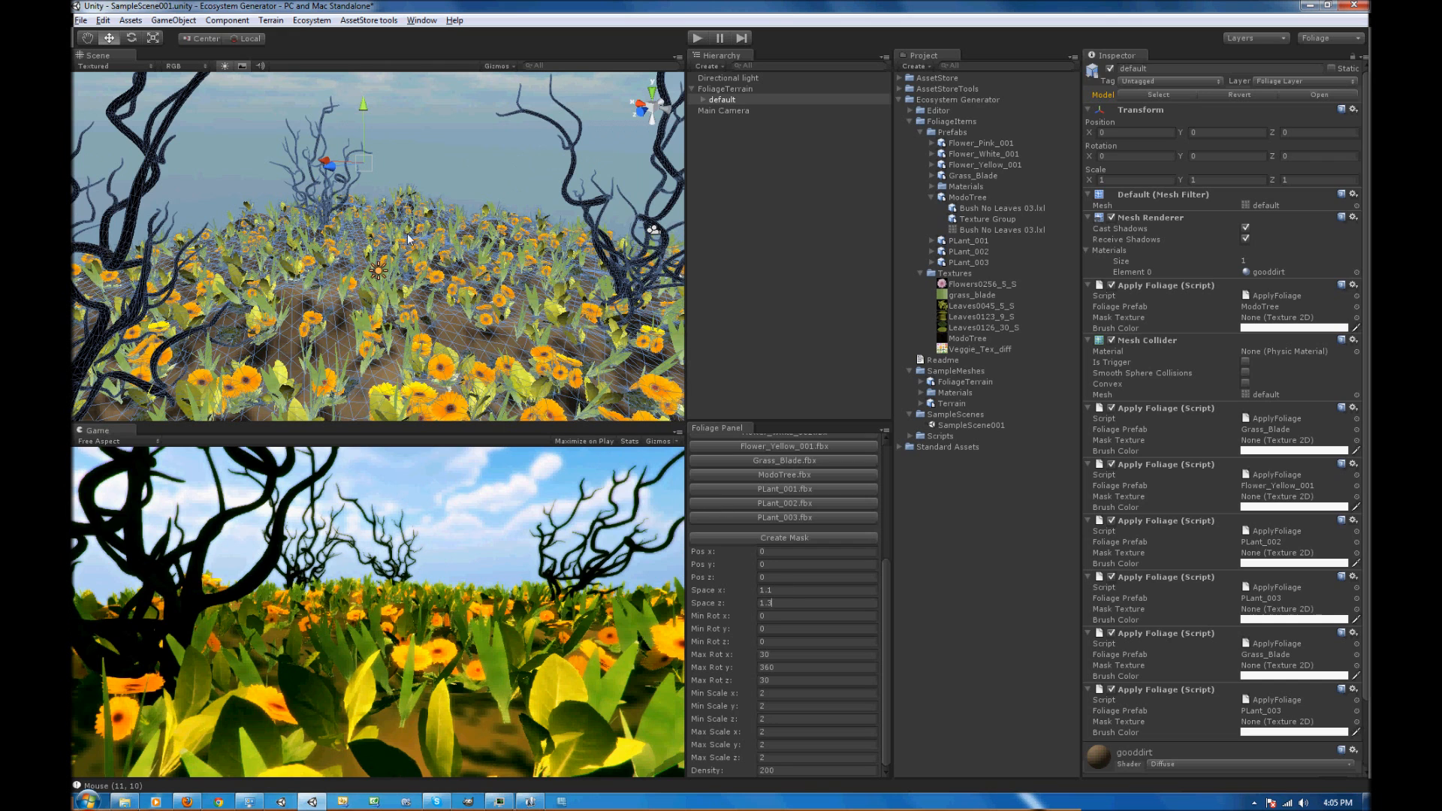
pyautogui.click(418, 174)
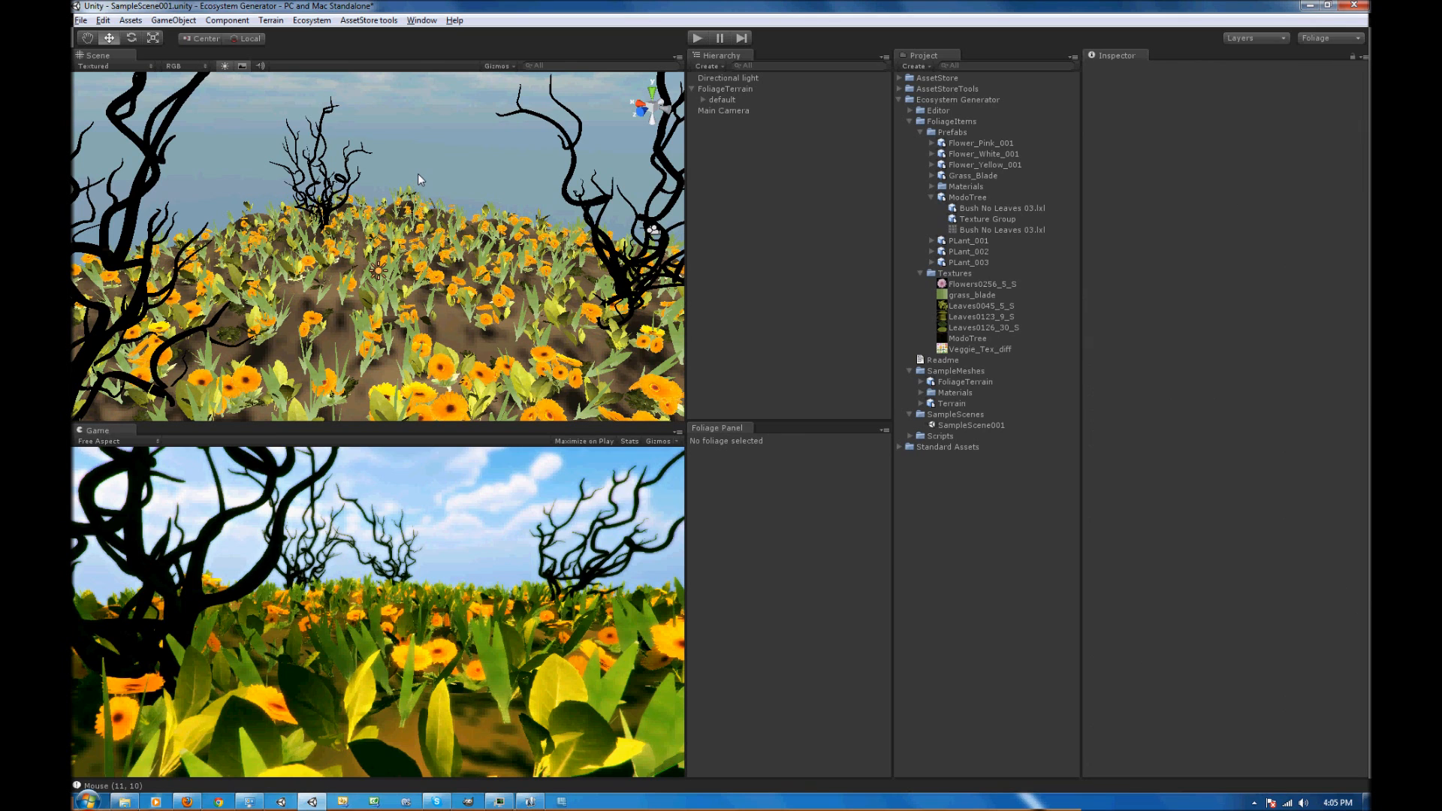
# Reframe the Main Camera by setting its Y position to about 0.3 and its Y rotation to about 38 degrees
pyautogui.click(730, 113)
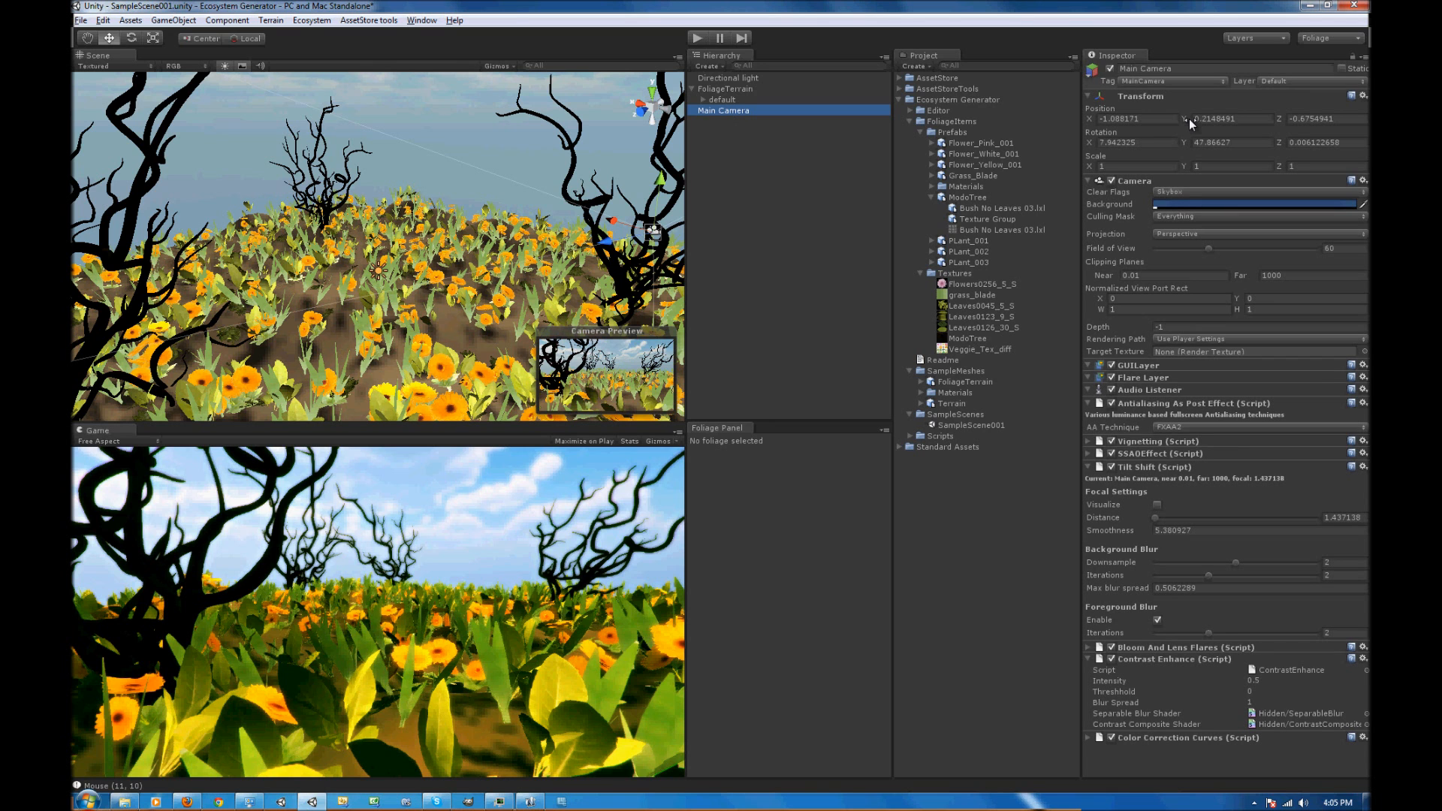
pyautogui.moveTo(1191, 124); pyautogui.dragTo(977, 134)
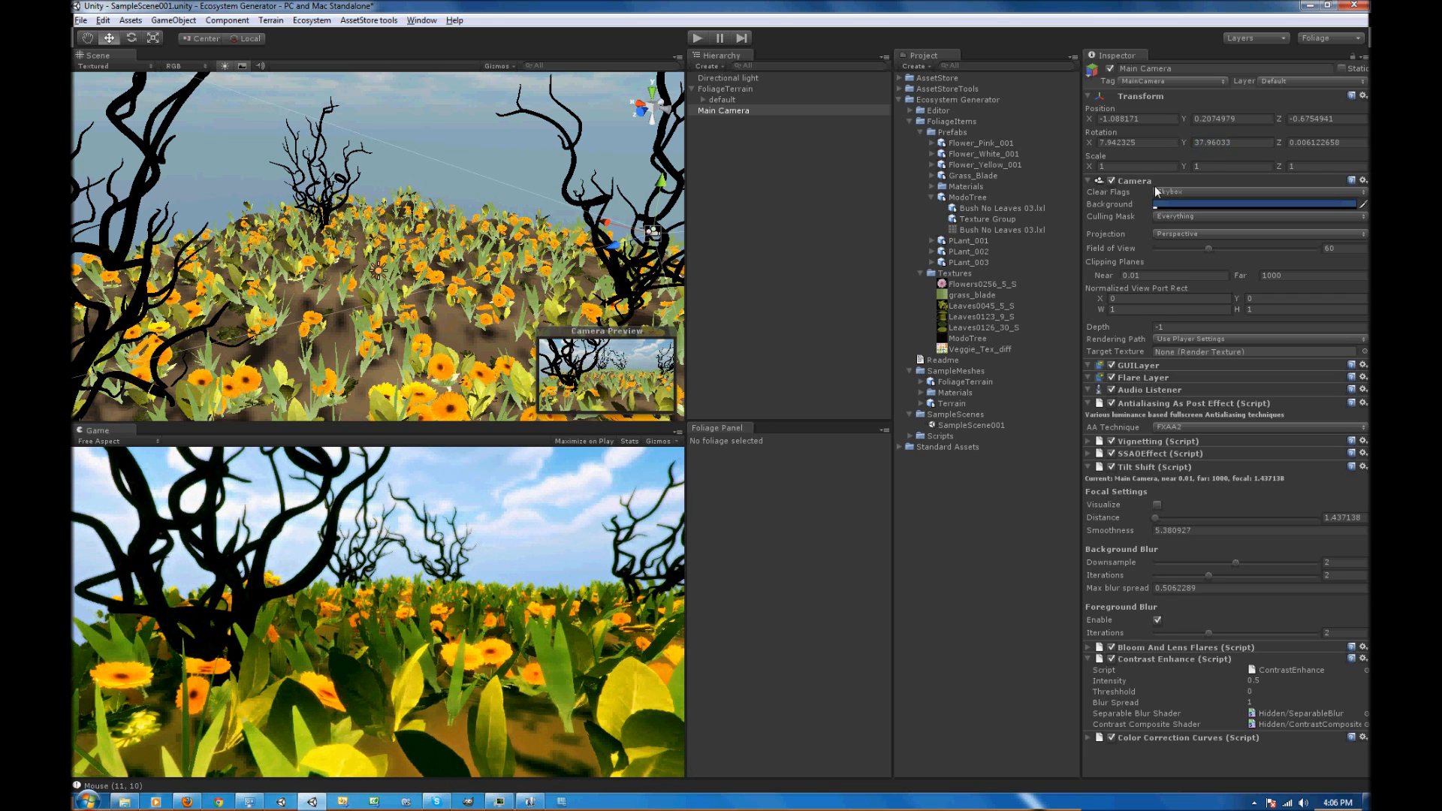